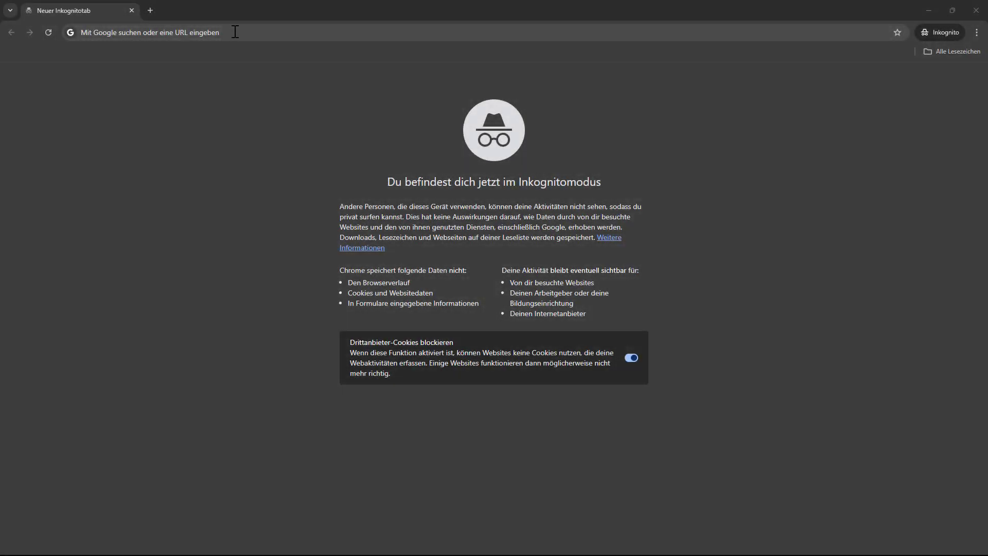
click(235, 32)
text(www.se)
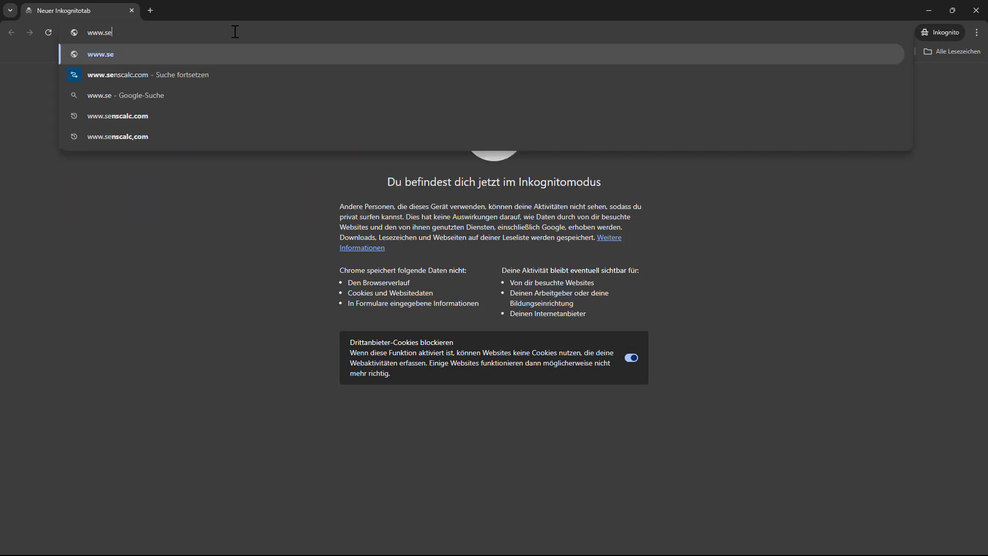
text(nscalc)
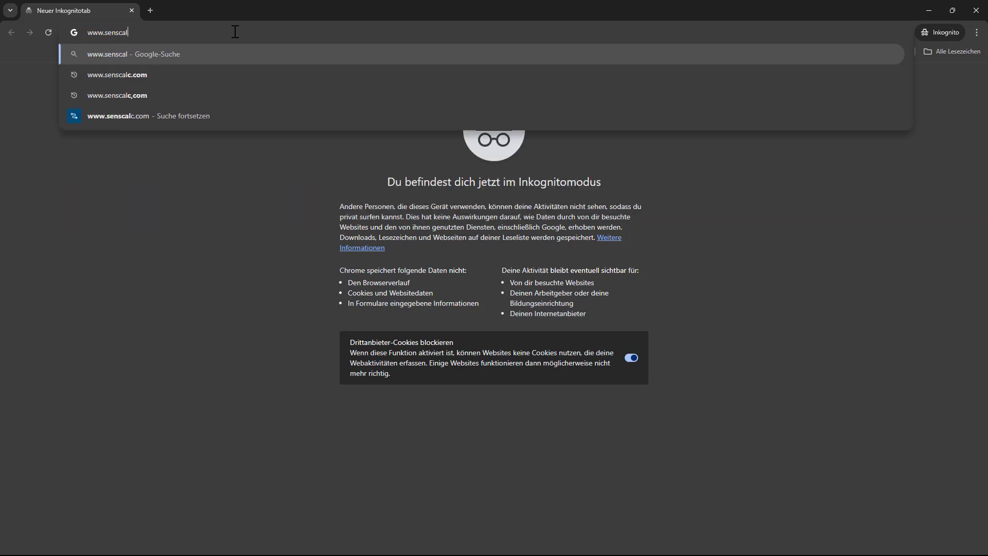
text(.com)
key(Return)
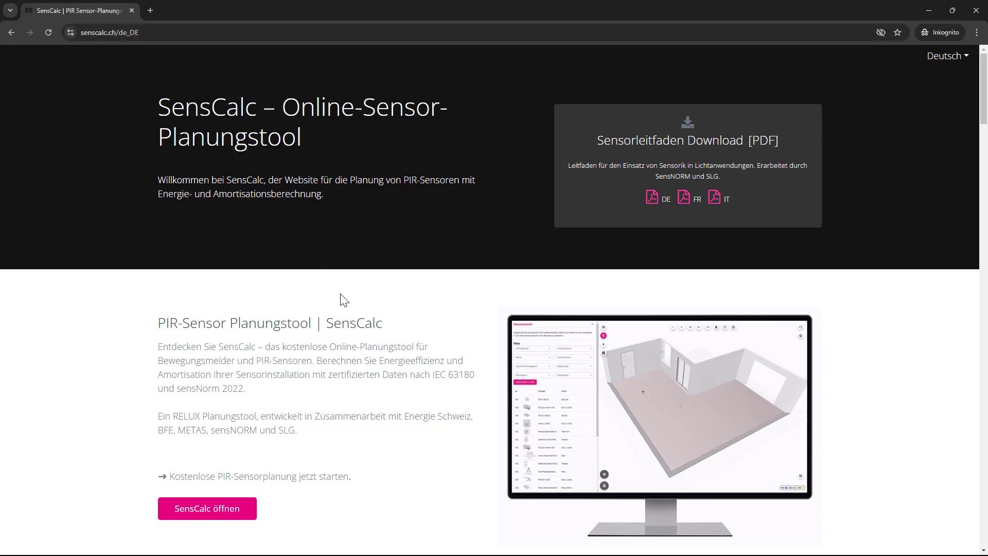
scroll(343, 300, down, 2)
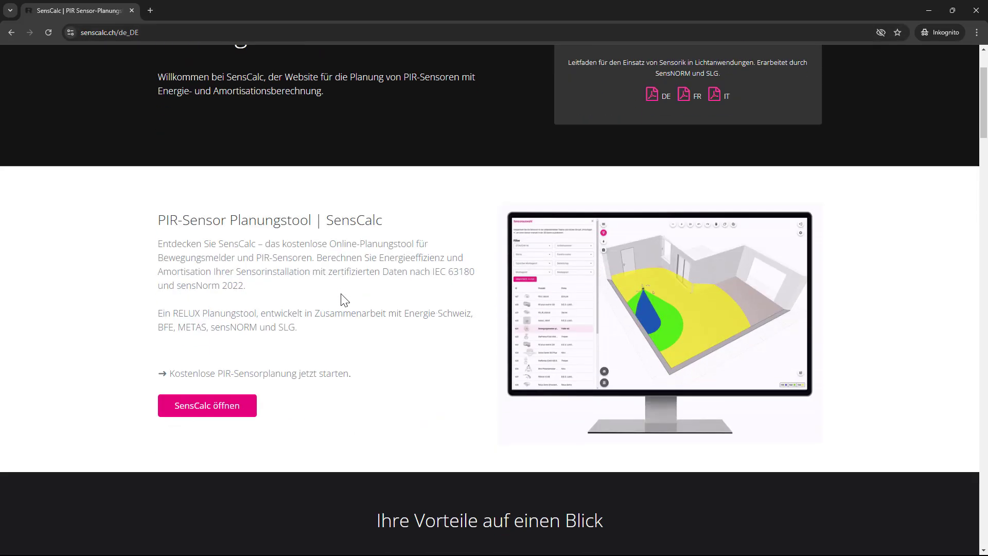
scroll(344, 300, down, 5)
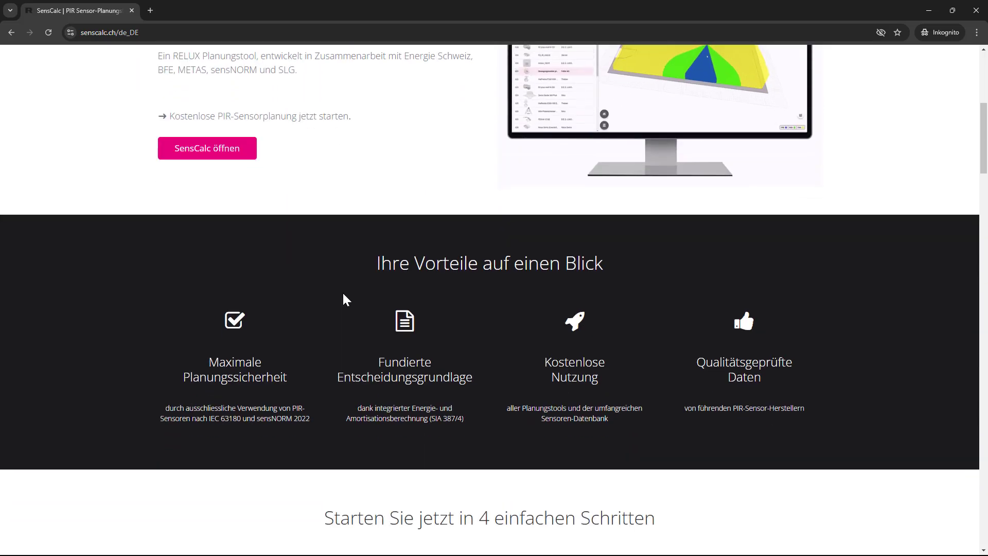
scroll(344, 299, down, 13)
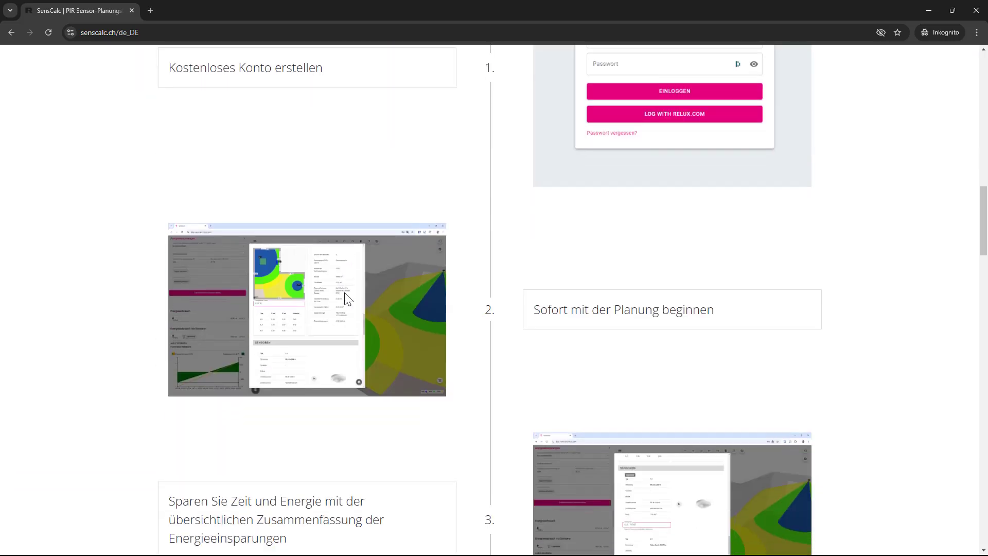
scroll(347, 298, down, 10)
scroll(348, 296, up, 7)
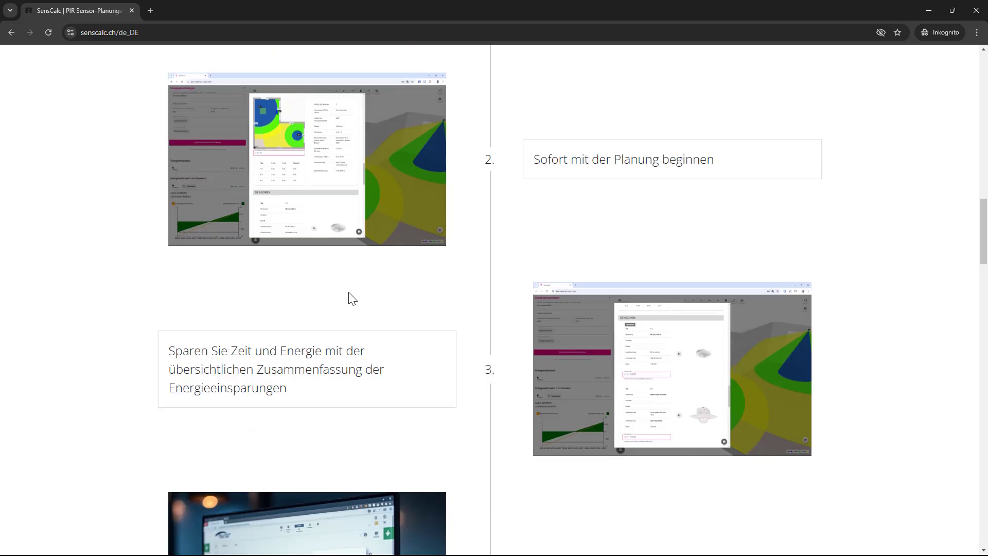
scroll(352, 298, up, 17)
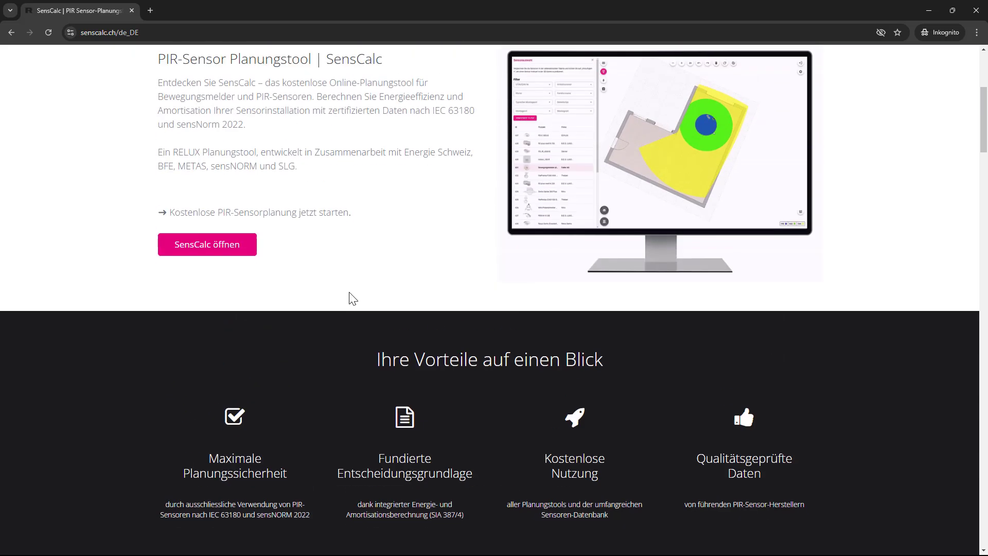
scroll(352, 299, up, 4)
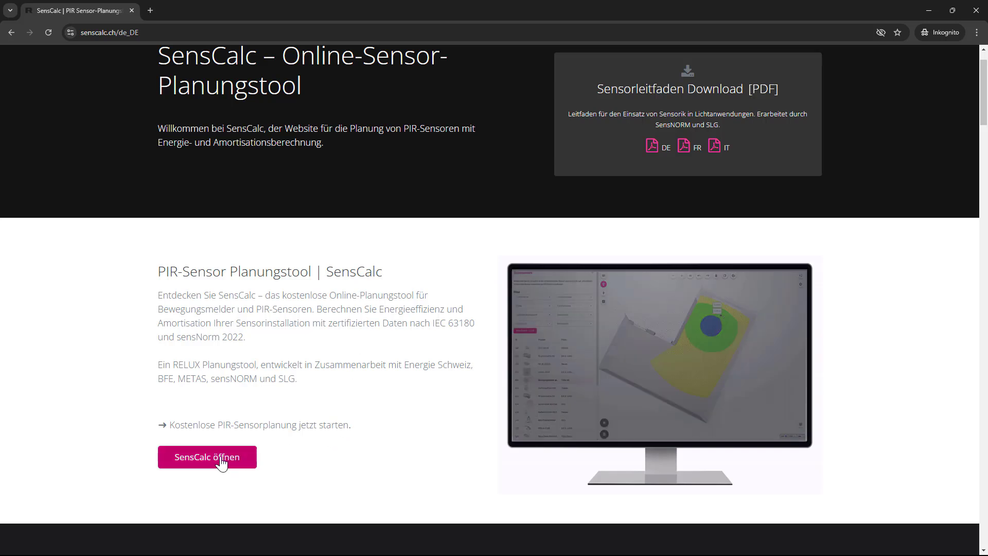
Step: Open the SensCalc app's registration form and enter an account e-mail and password
click(211, 463)
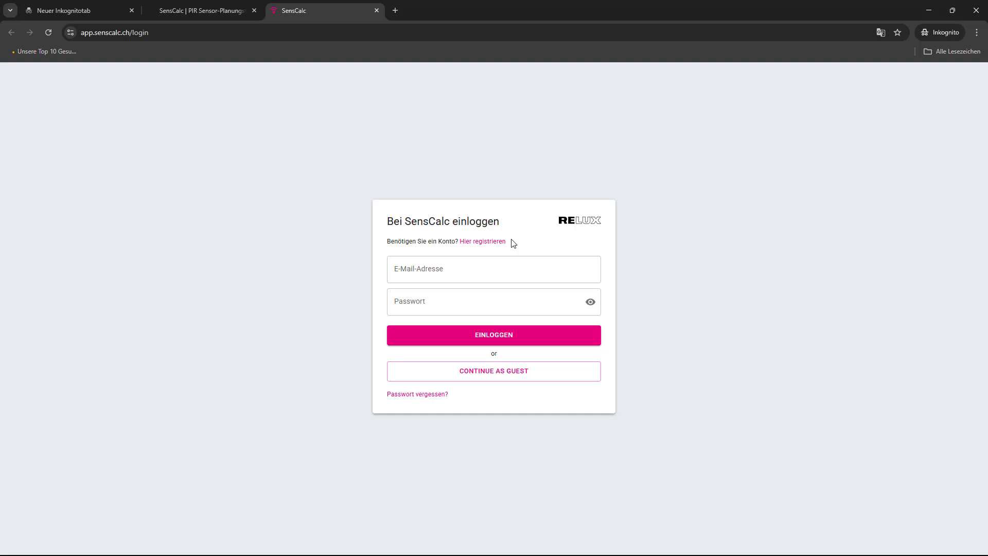
click(495, 242)
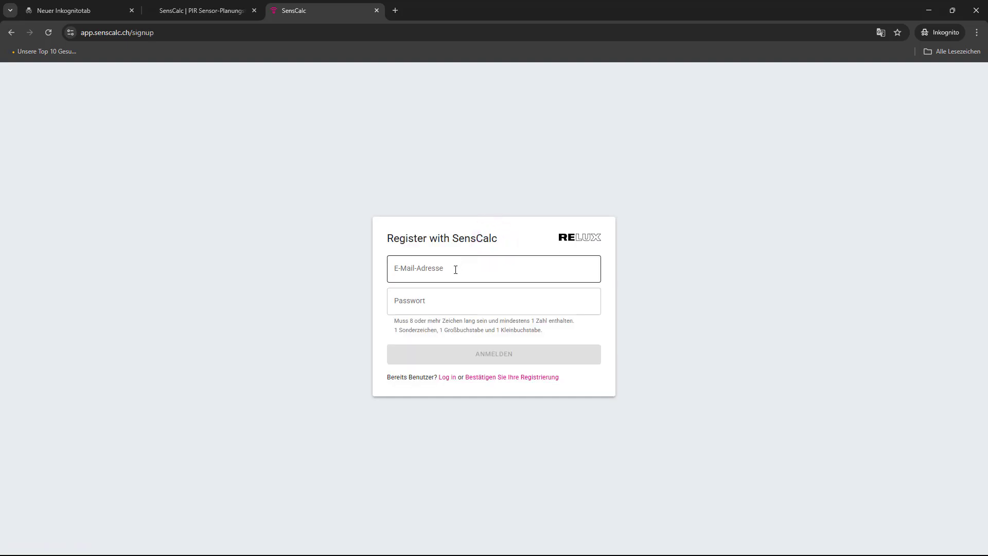
click(452, 276)
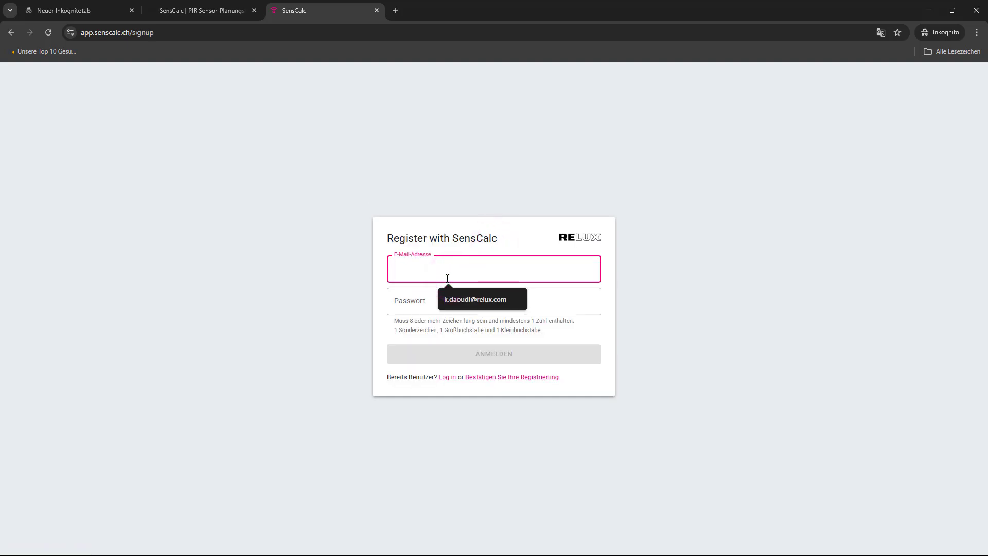
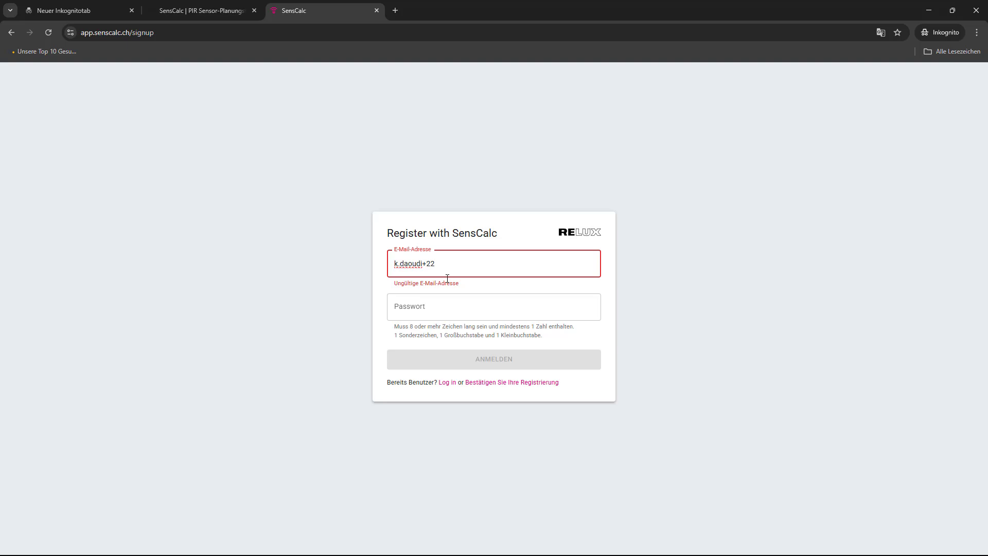
click(449, 302)
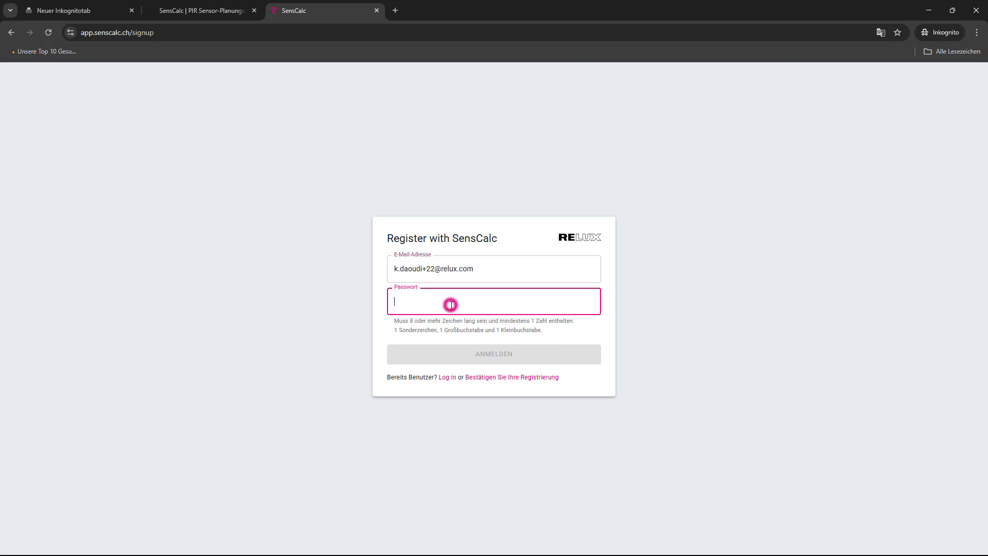
text(R)
text(•••••••••)
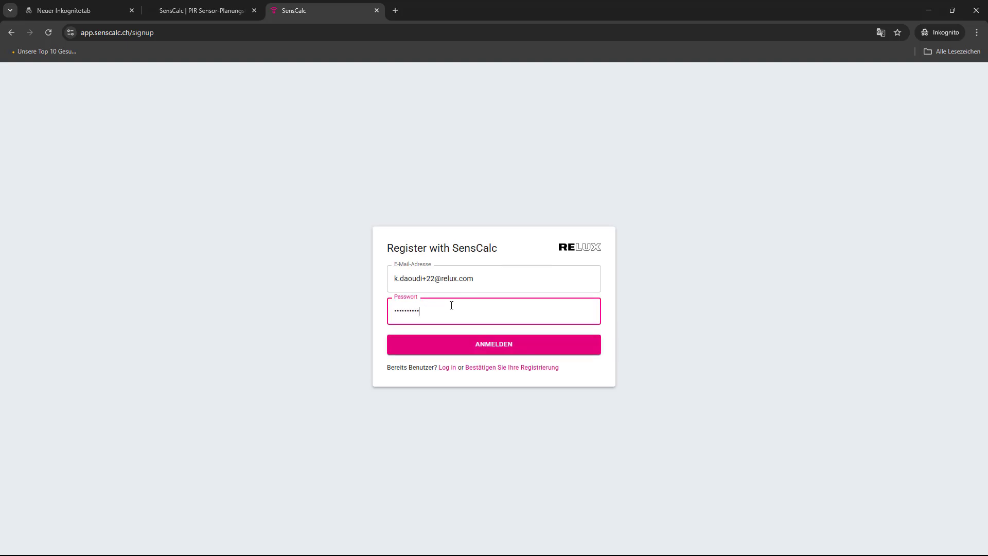
Step: Submit the registration and confirm the account through the link in the verification e-mail
click(498, 352)
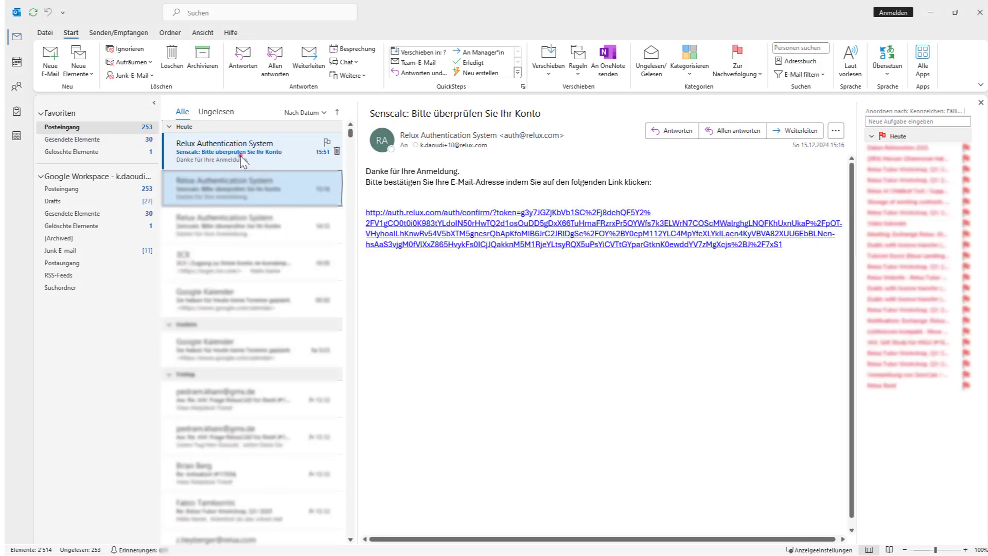
click(240, 155)
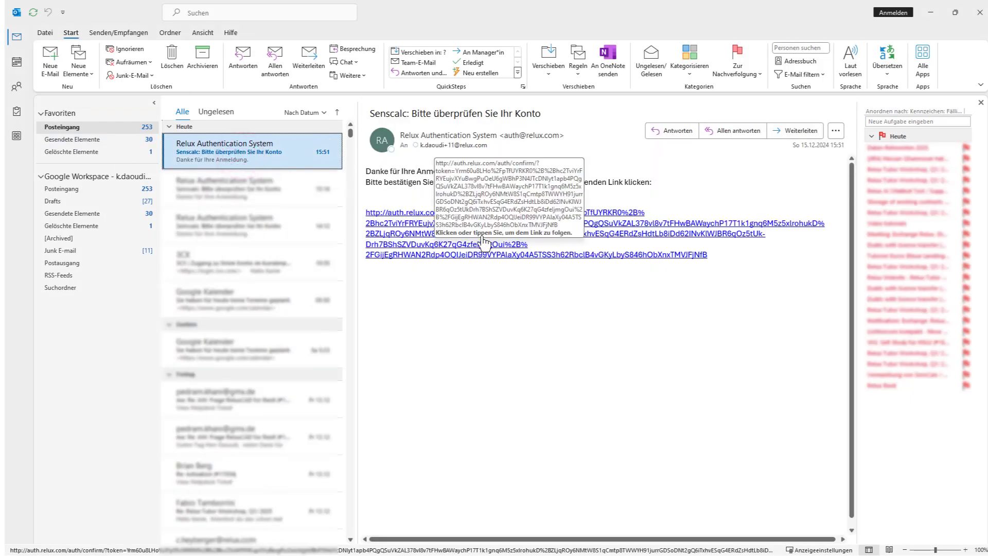
click(410, 235)
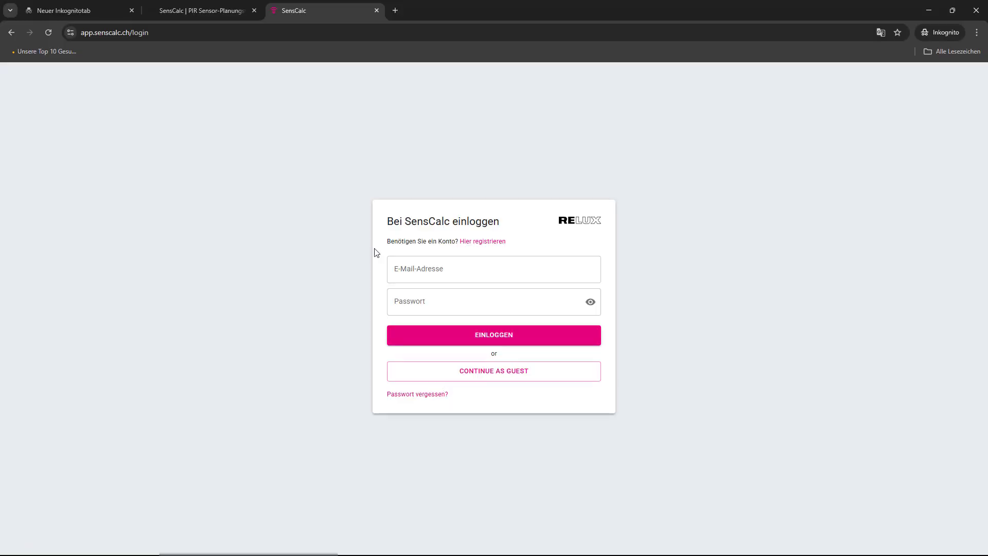
Step: Log in with the newly registered e-mail and password to reach the welcome message
click(415, 267)
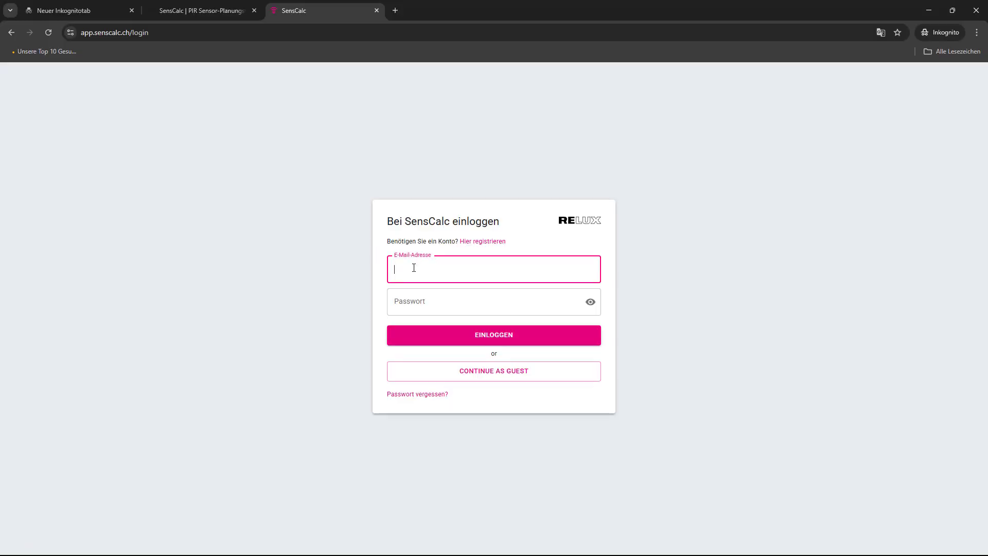
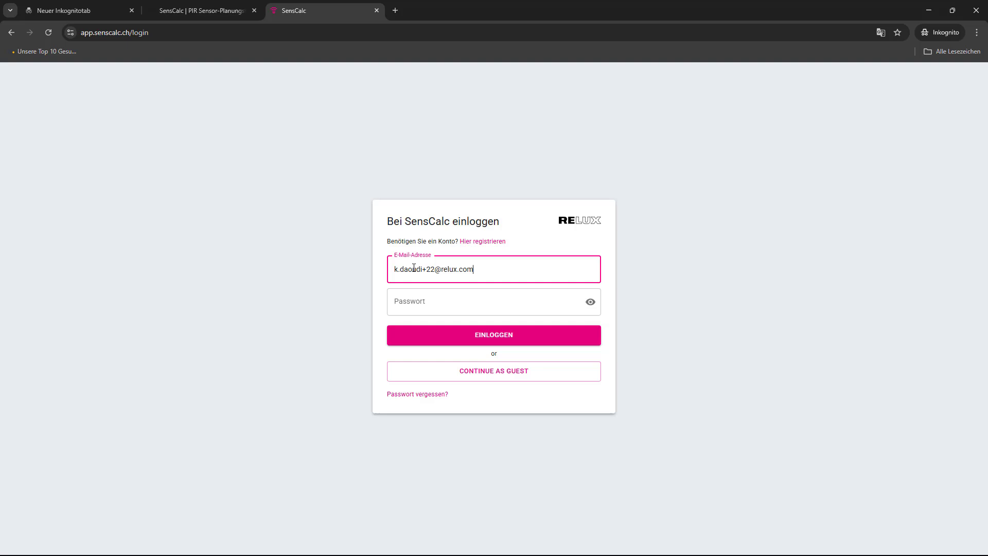
click(466, 303)
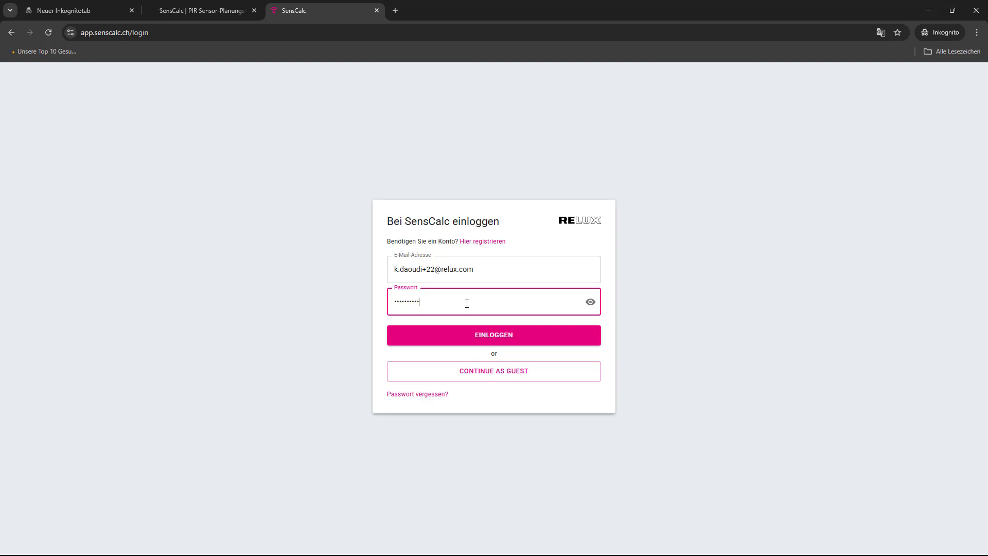
click(511, 342)
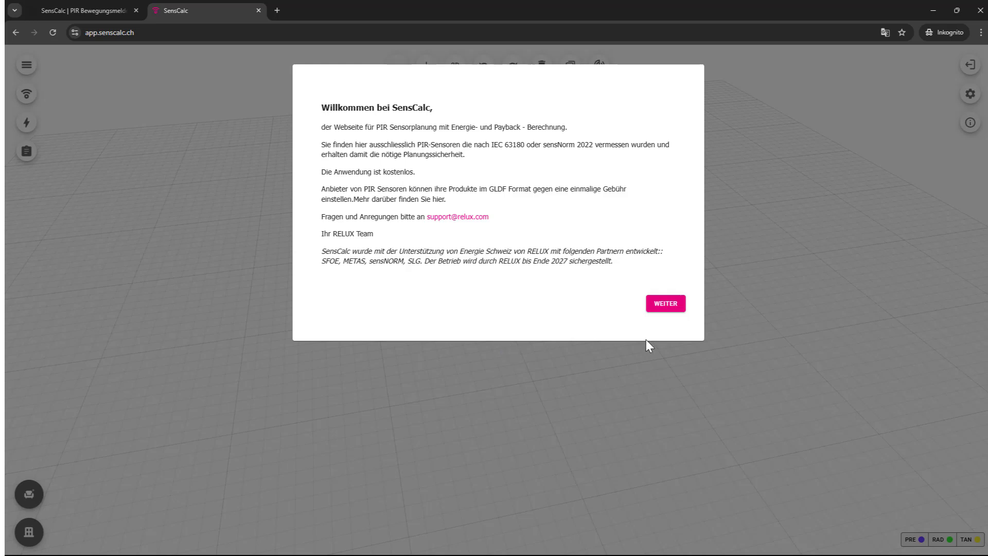
Step: Fill in first name, last name and company, choose Lichtplanung as activity, and continue to settings
click(671, 304)
click(381, 132)
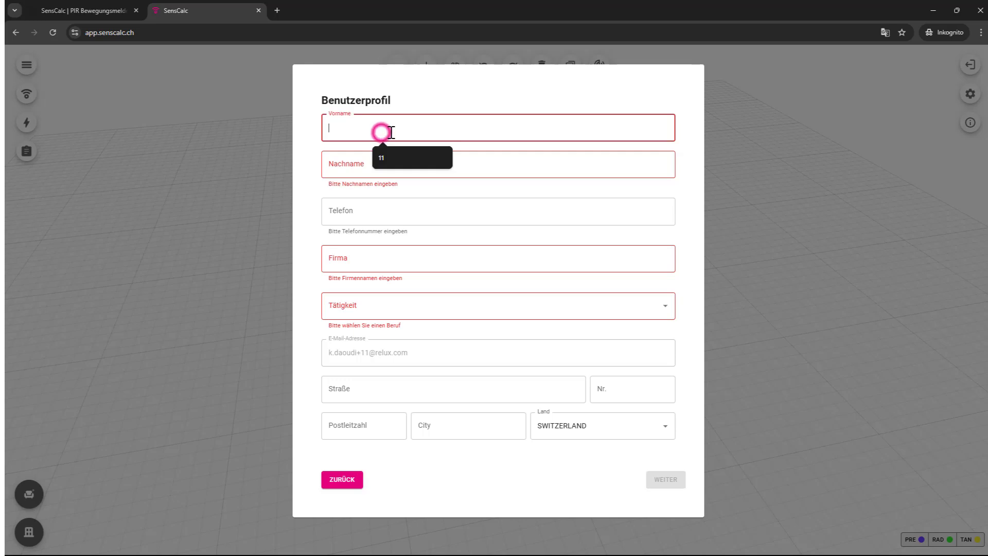
text(K)
click(384, 172)
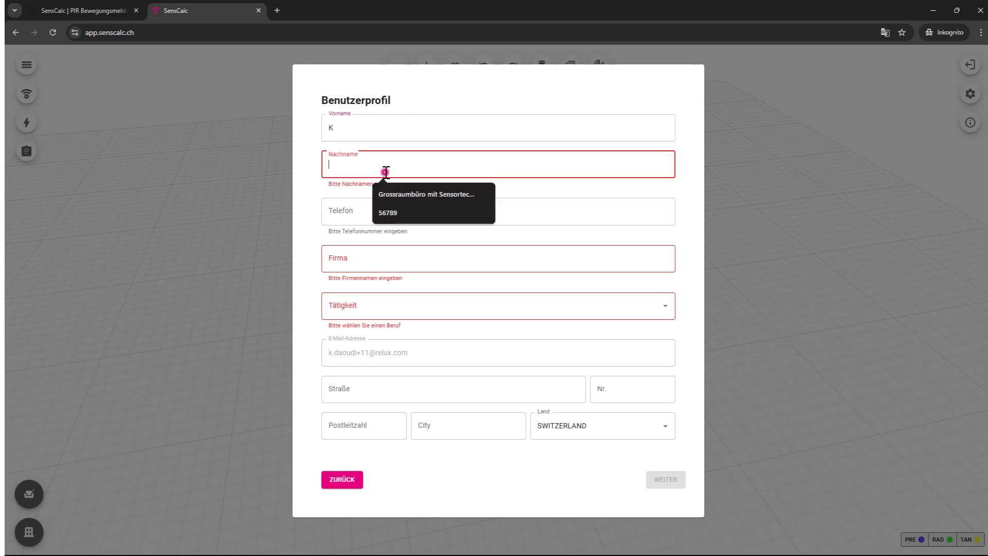
text(D)
click(360, 250)
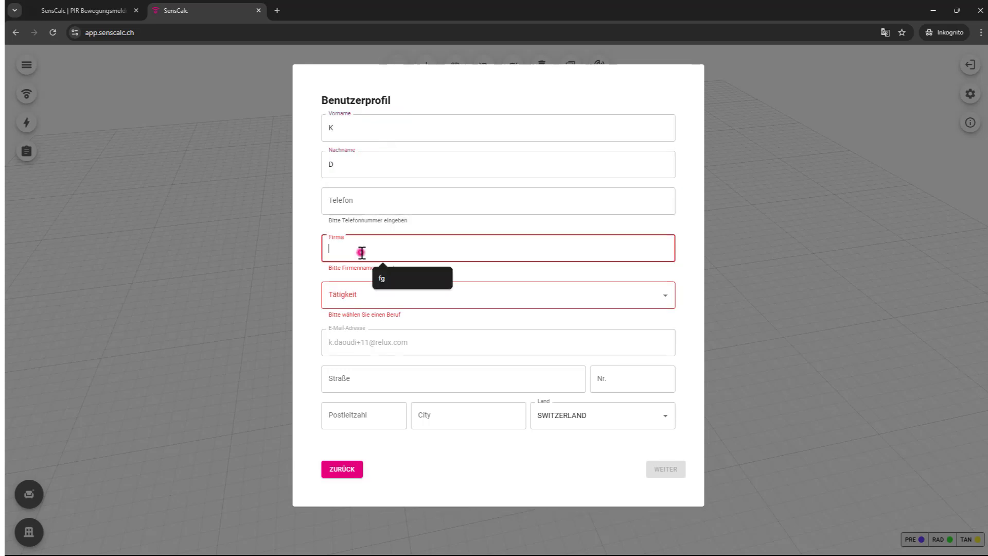
text(Relux)
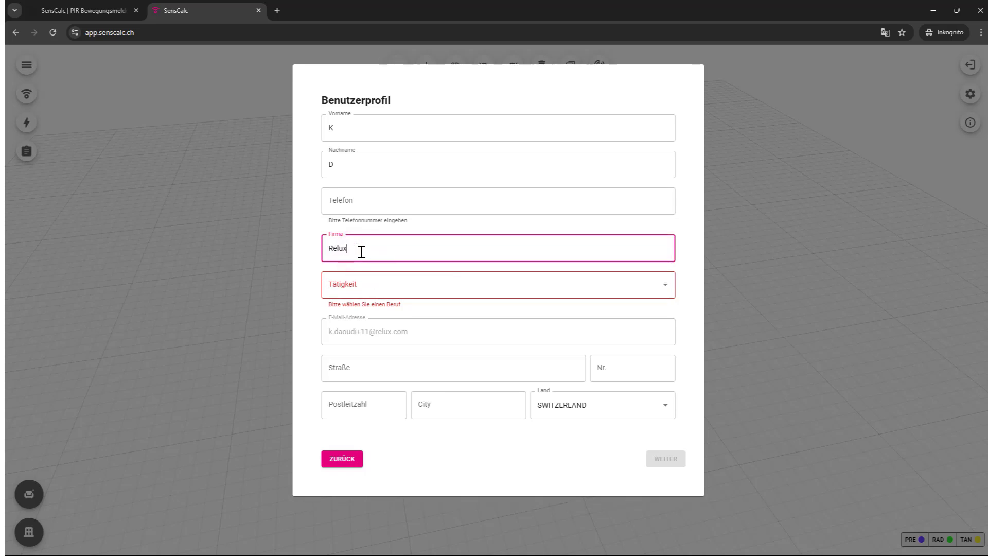
click(353, 284)
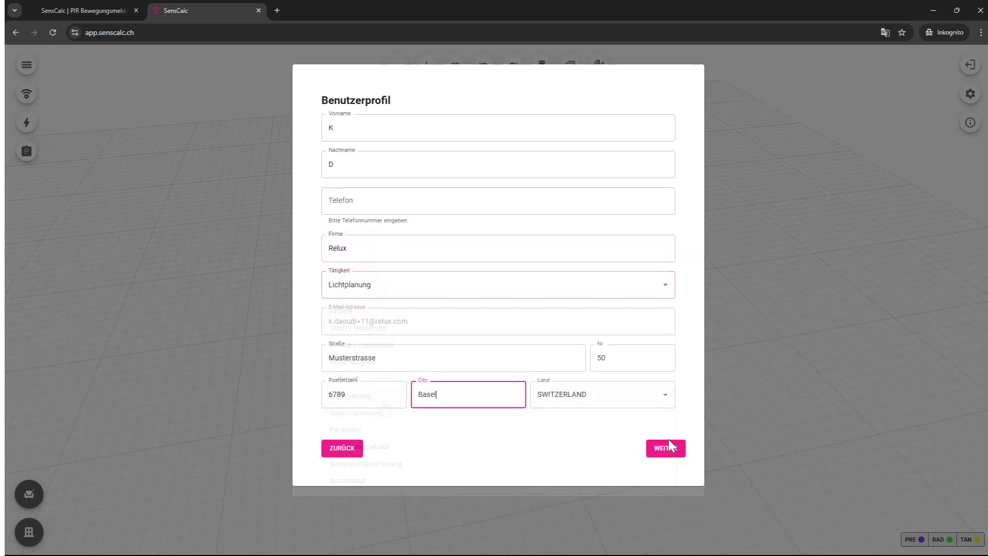
click(667, 452)
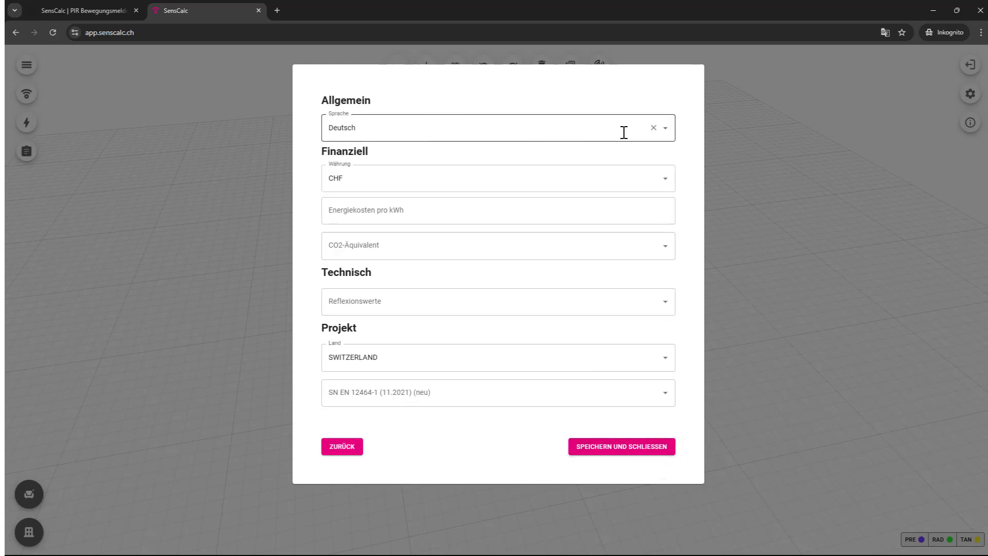
Step: Keep Deutsch, choose Normal reflection values (ceiling 70 %, walls 50 %, floor 20 %), and save settings
click(667, 131)
click(667, 131)
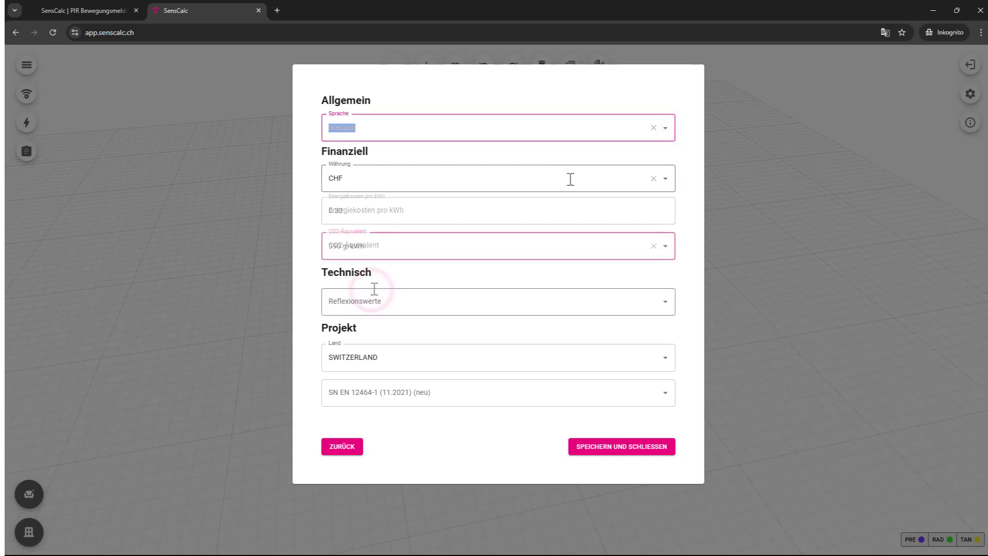
click(449, 305)
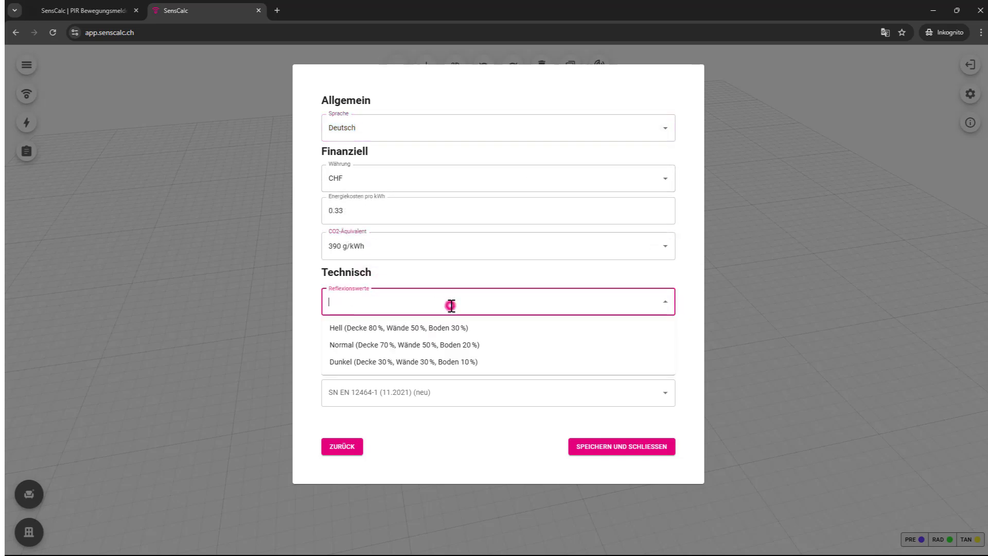
click(437, 348)
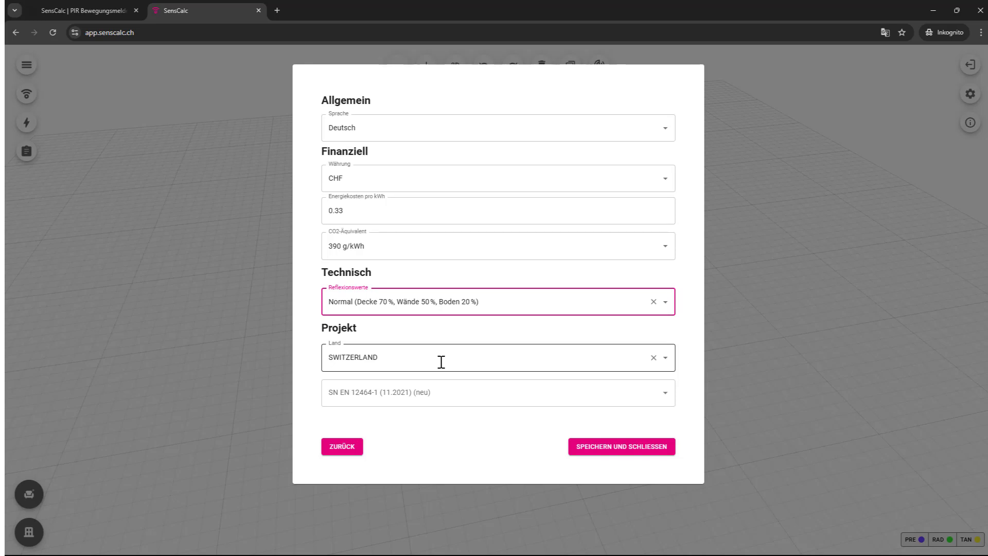
click(631, 451)
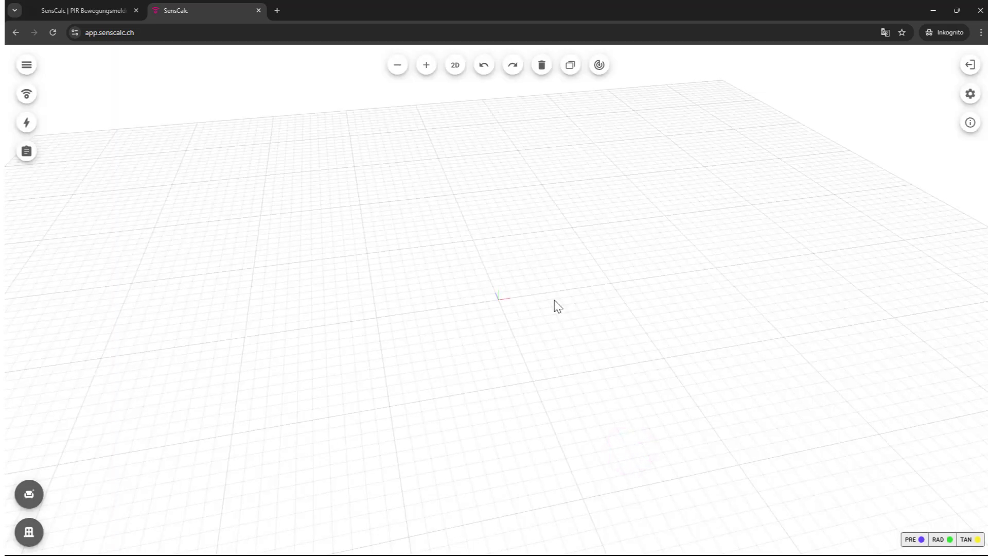
drag(597, 301, 623, 311)
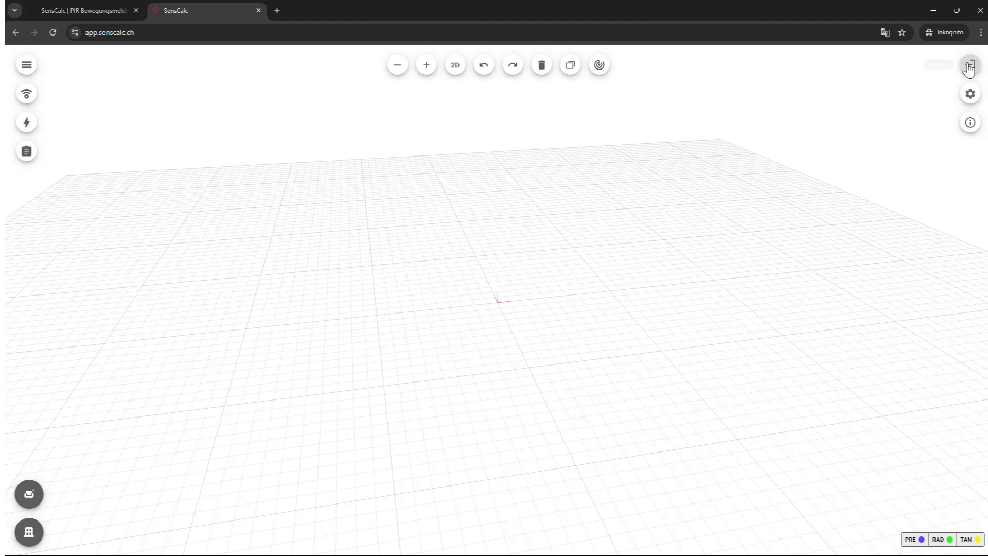
click(969, 94)
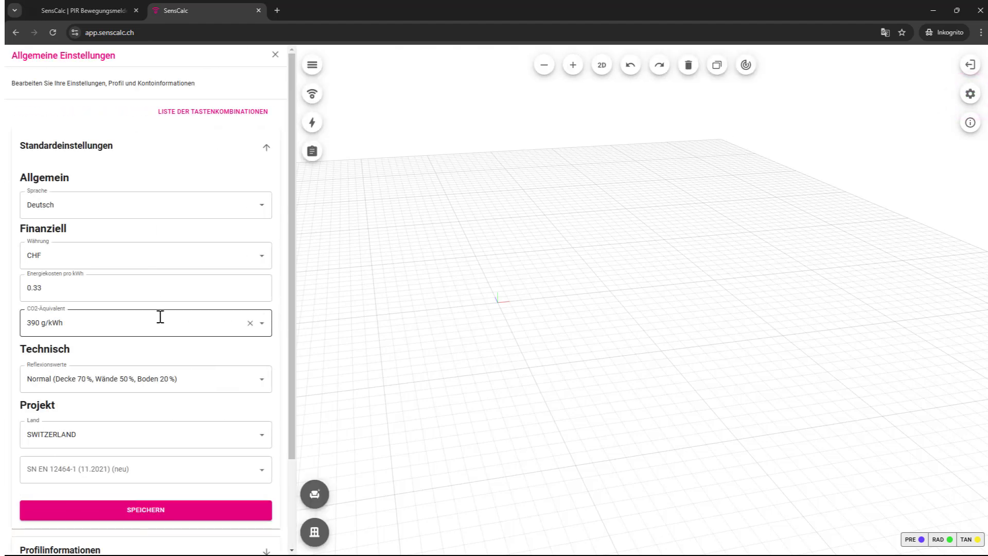
scroll(158, 319, down, 2)
click(266, 441)
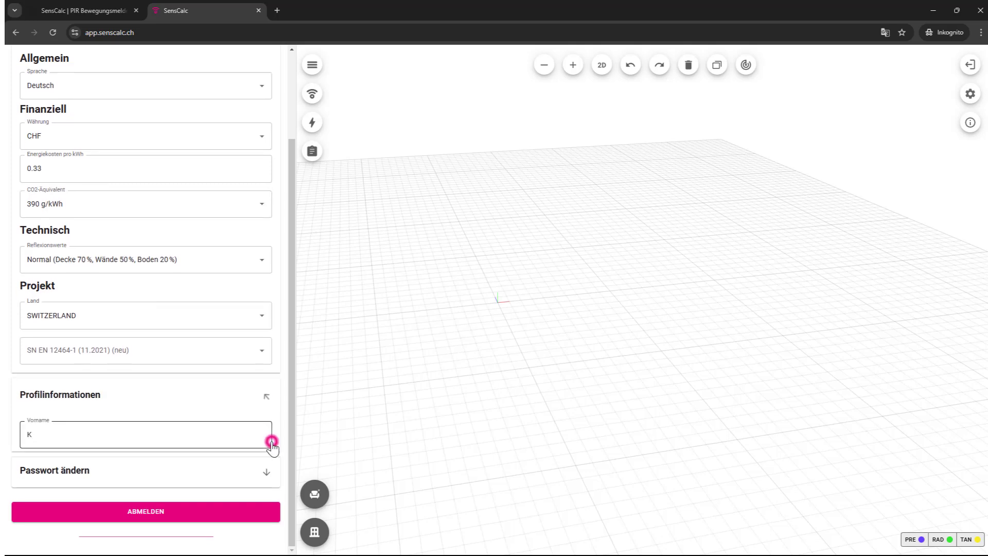
scroll(265, 412, down, 6)
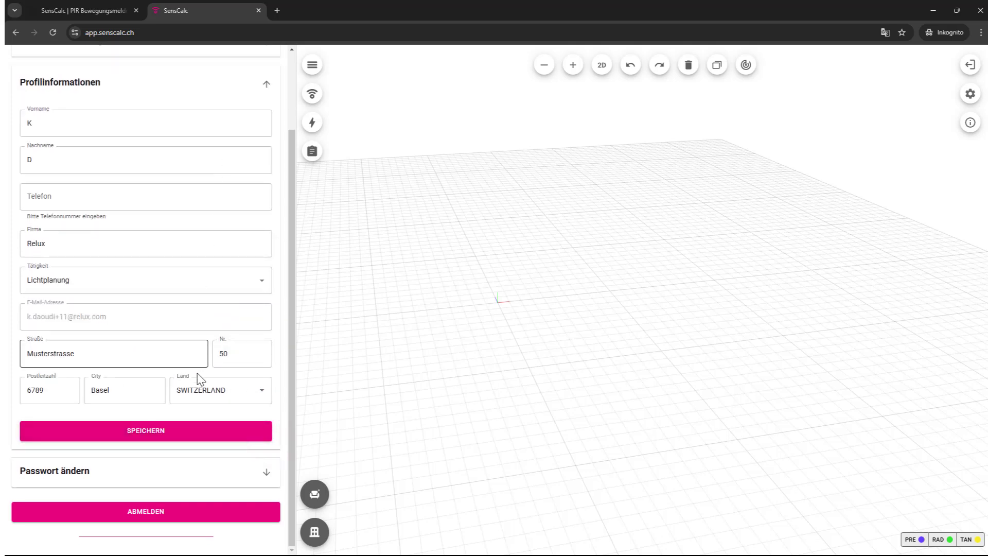
click(359, 453)
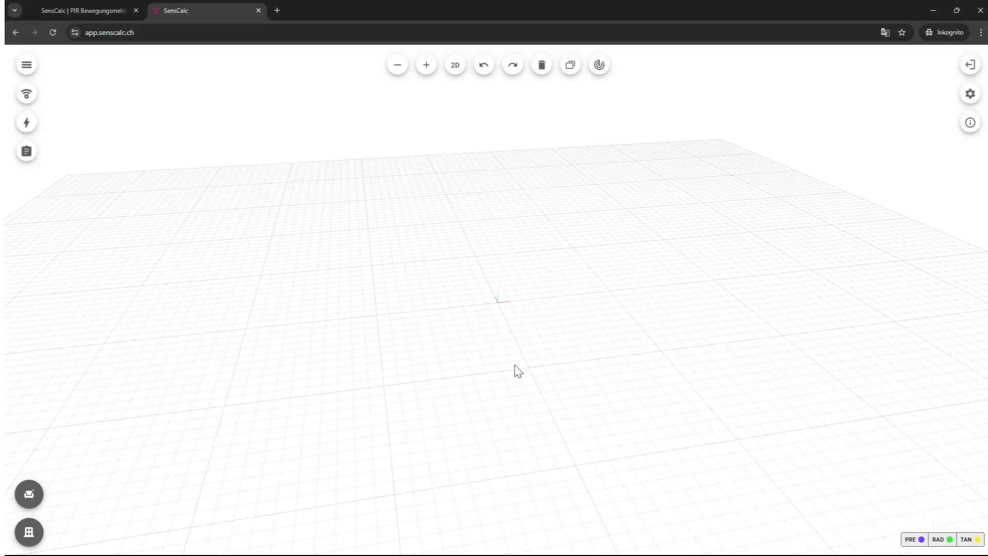
Step: Start a new project and title it 'Projekt Büro 1'
click(27, 66)
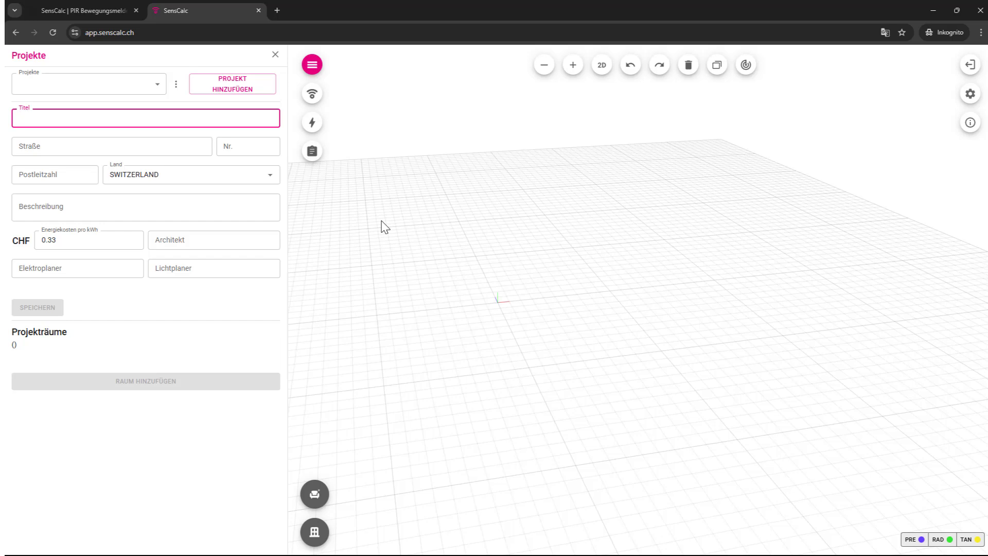
click(238, 90)
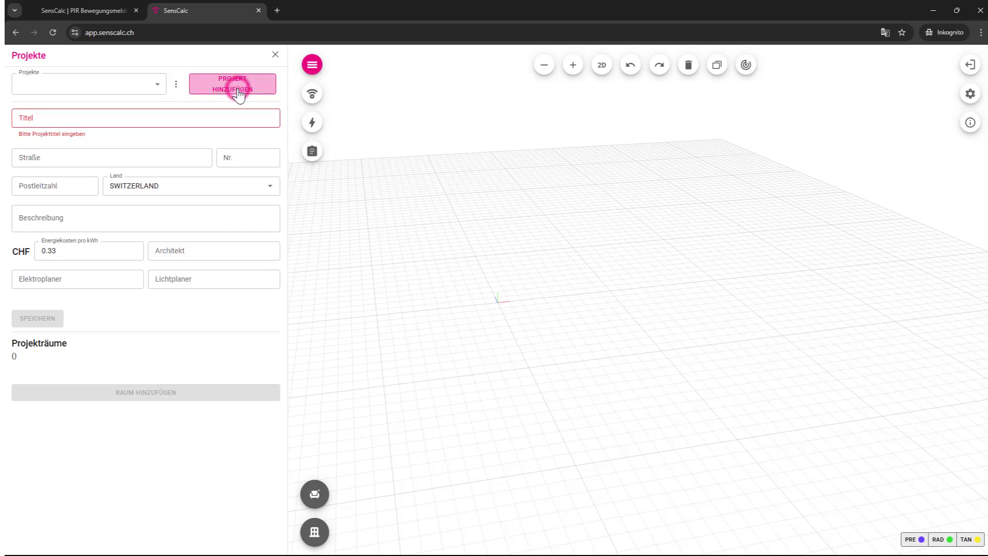
click(319, 223)
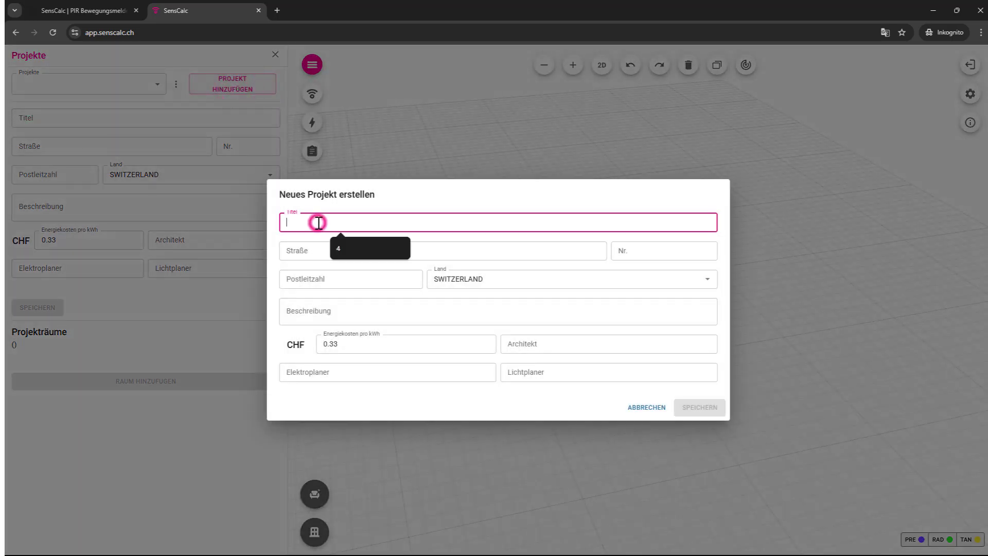
text(Pro)
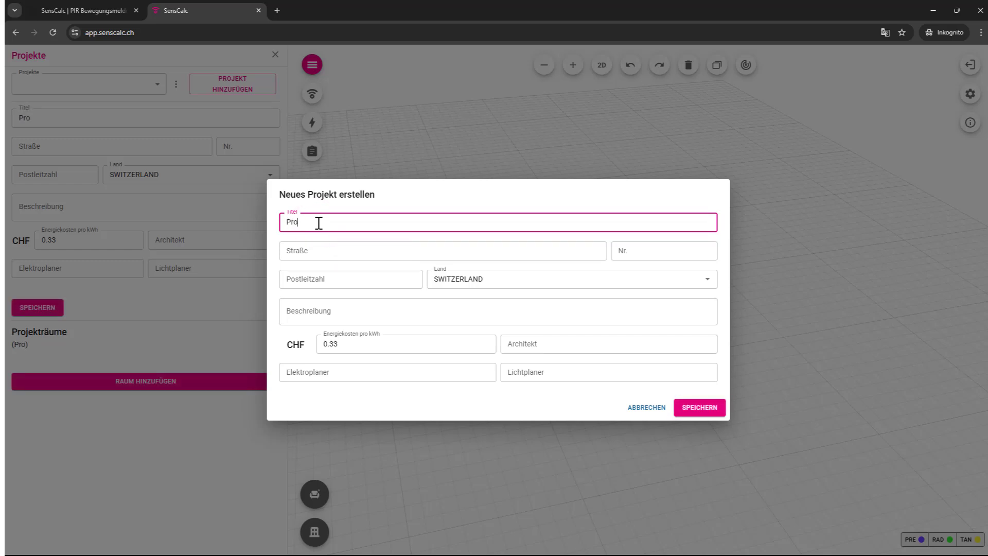
text(jekt Büro 1)
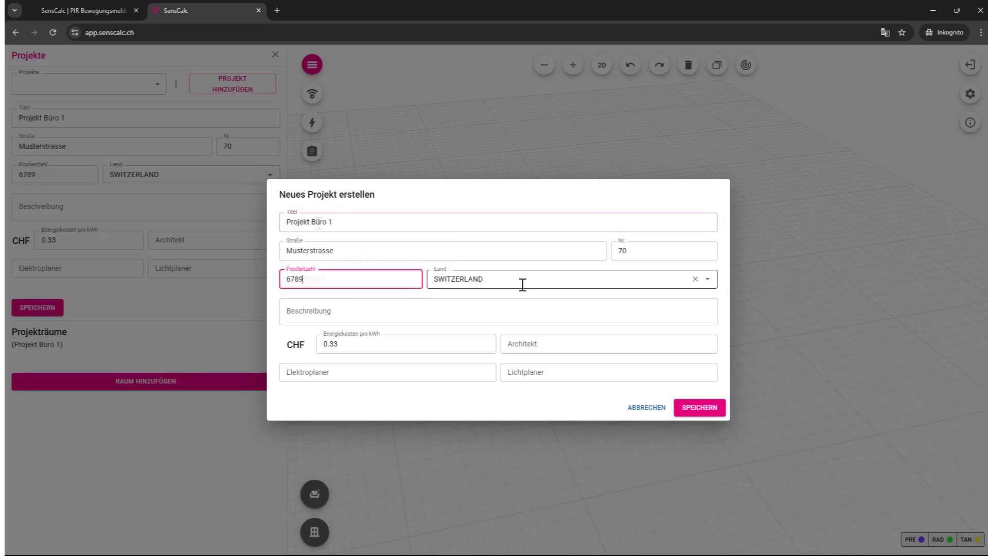
Step: Fill in the architect, electrical planner and lighting planner, then save the project
click(422, 344)
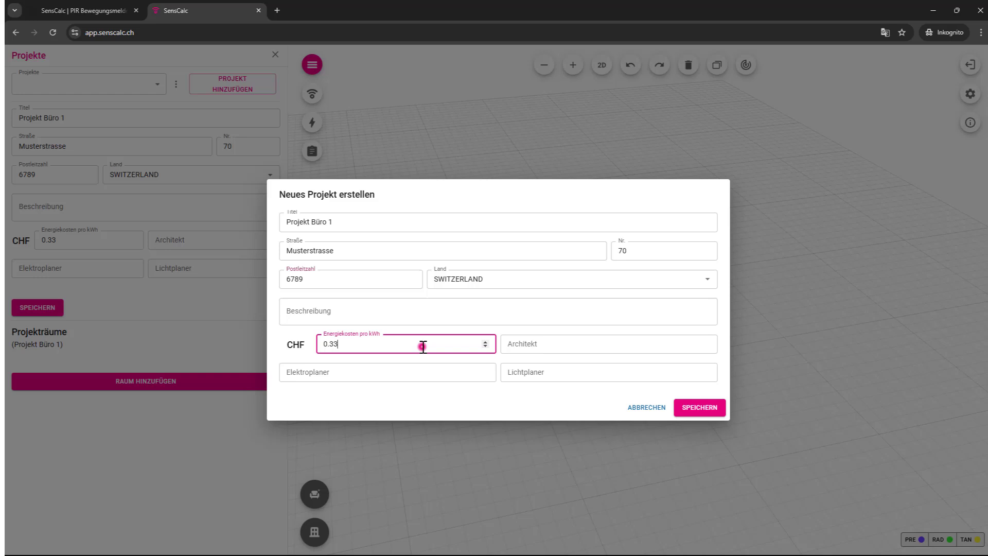
click(555, 344)
text(KD)
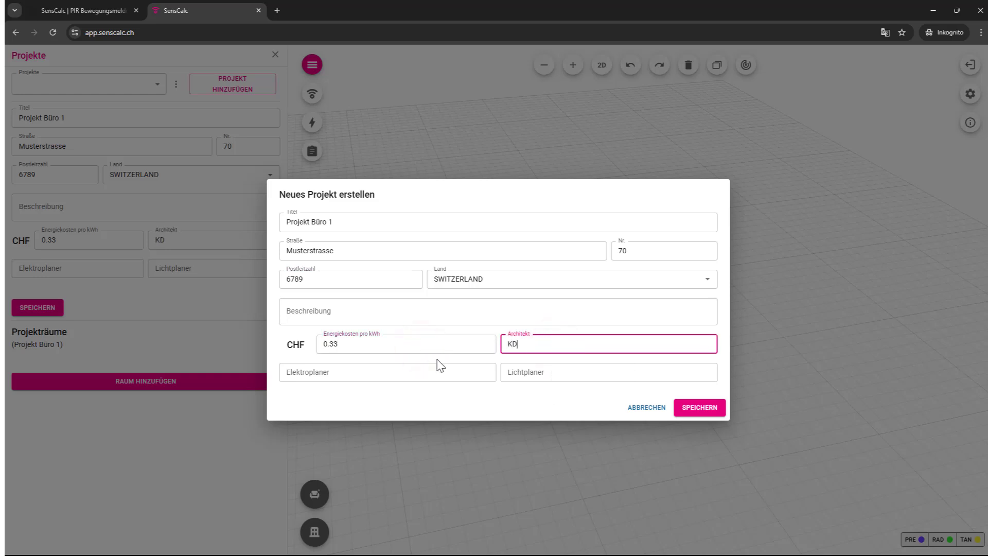
click(395, 374)
text(KF)
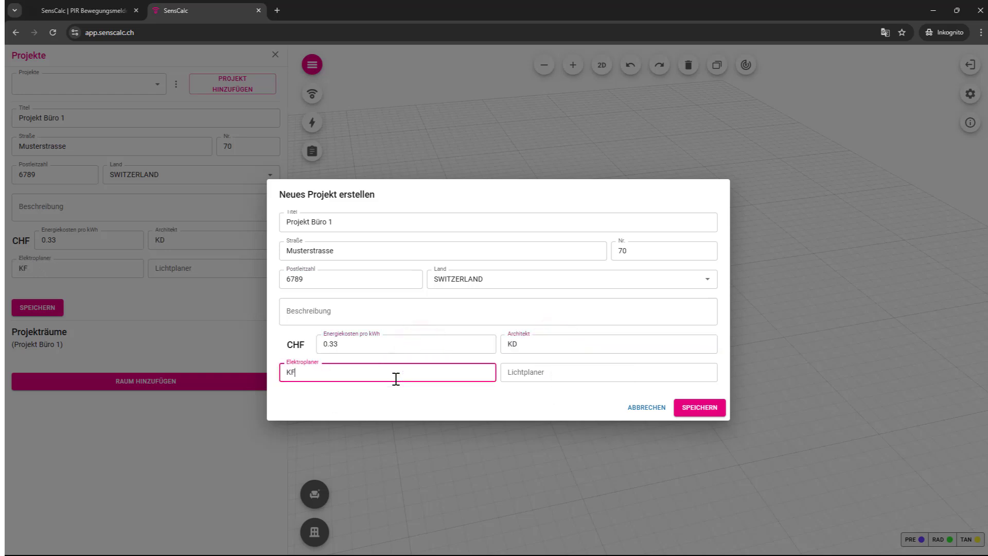
click(576, 372)
text(KG)
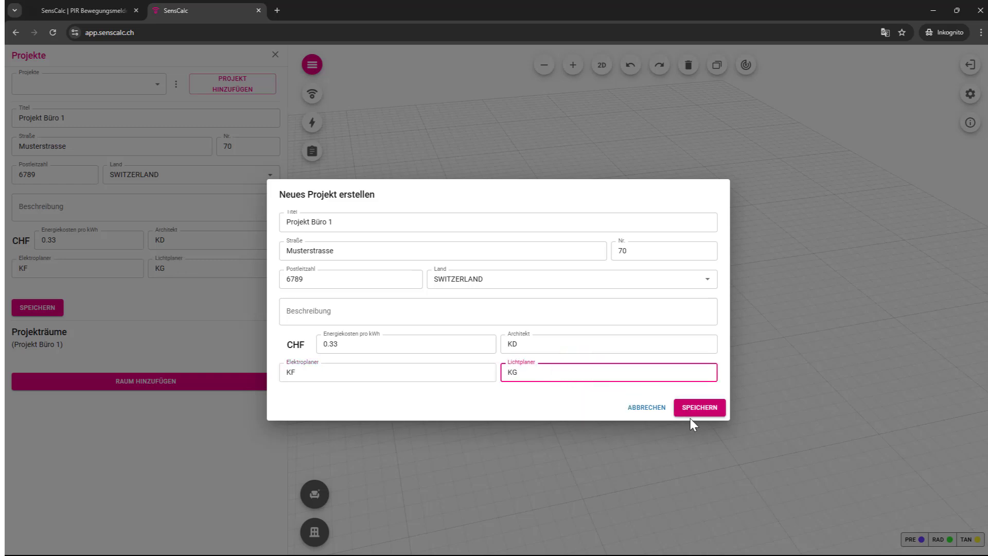
click(694, 410)
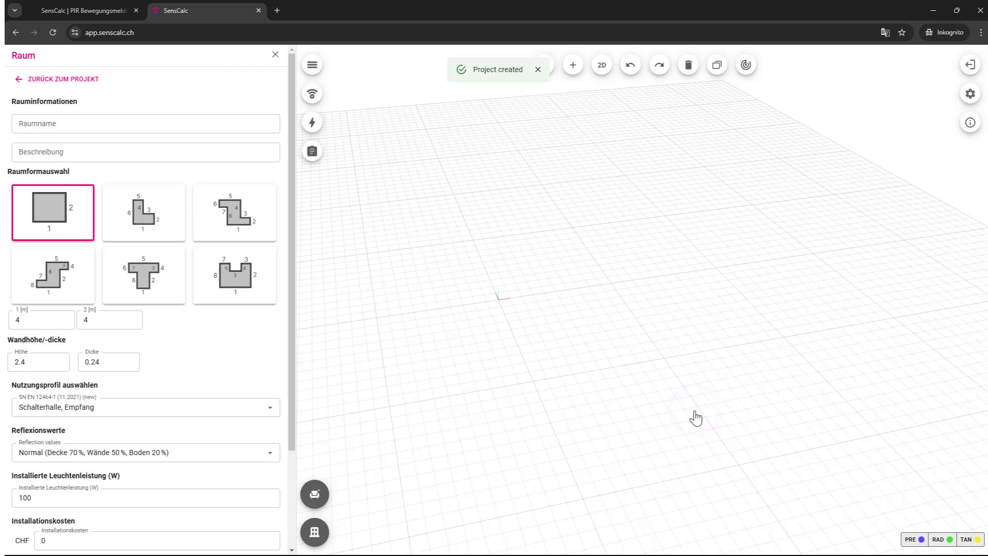
Step: Name the room Grossraumbüro as a rectangle with sides 20 m and 14 m
click(104, 124)
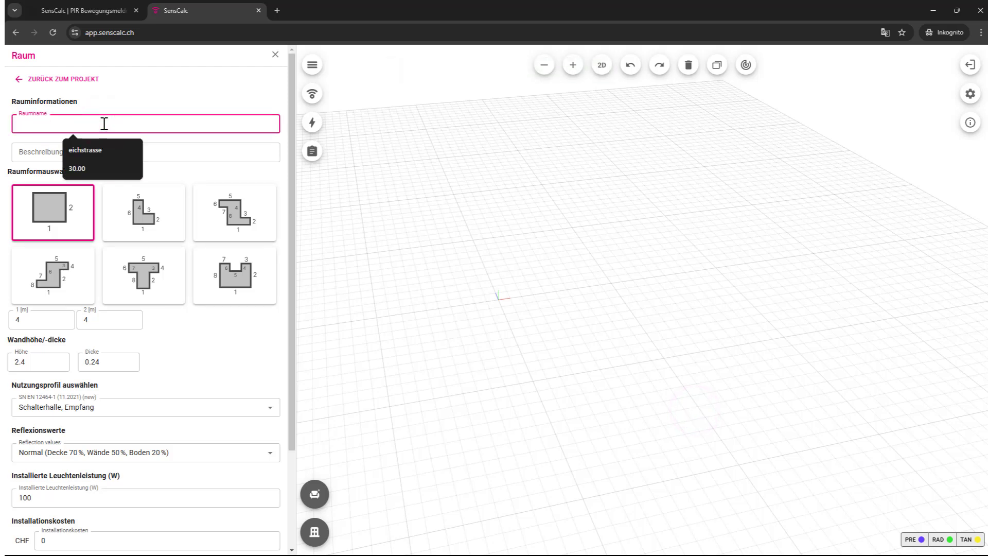
text(Grossraumbüro)
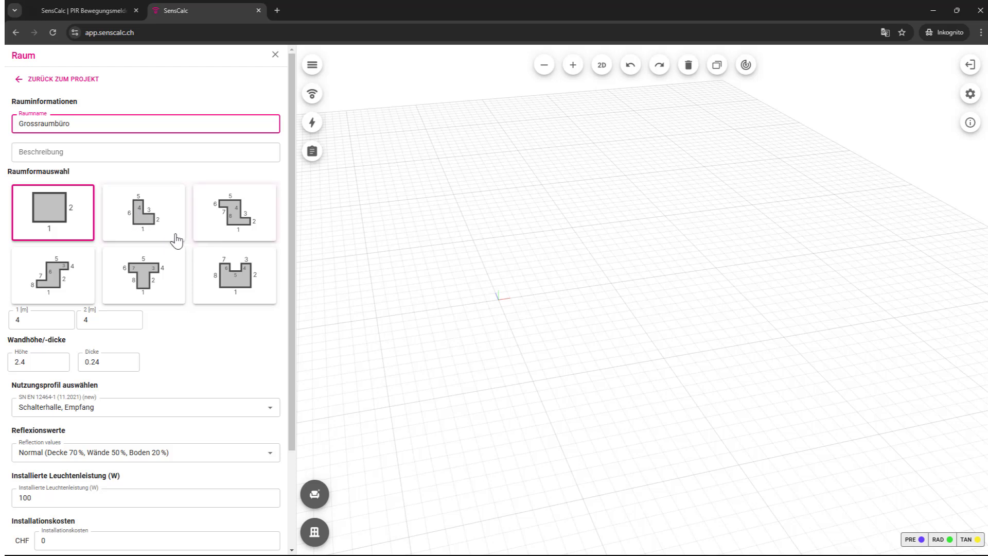
click(48, 226)
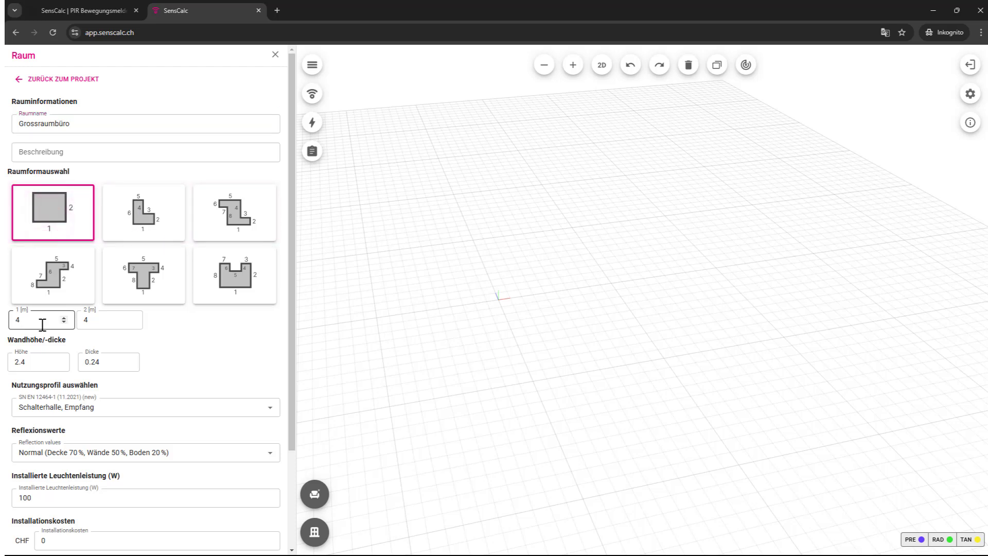
drag(31, 321, 11, 318)
drag(96, 320, 84, 320)
text(1)
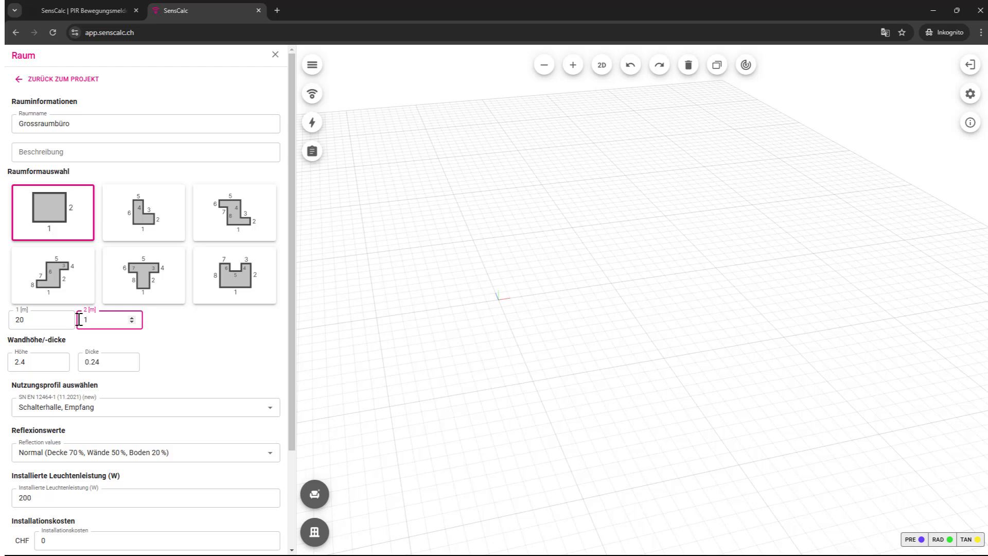
Step: Set the wall height to 3 m and the wall thickness to 0.3 m
drag(29, 363, 21, 361)
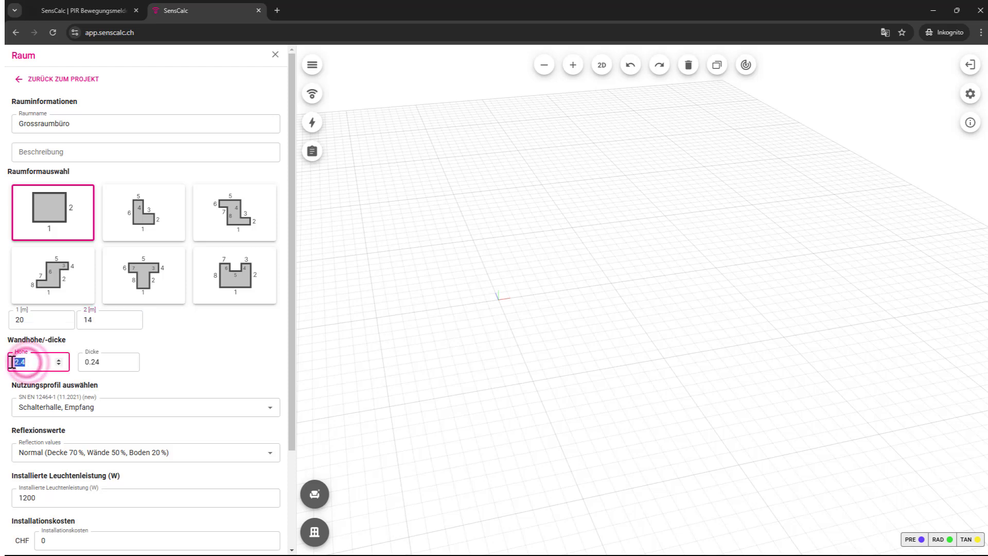
text(3)
click(111, 364)
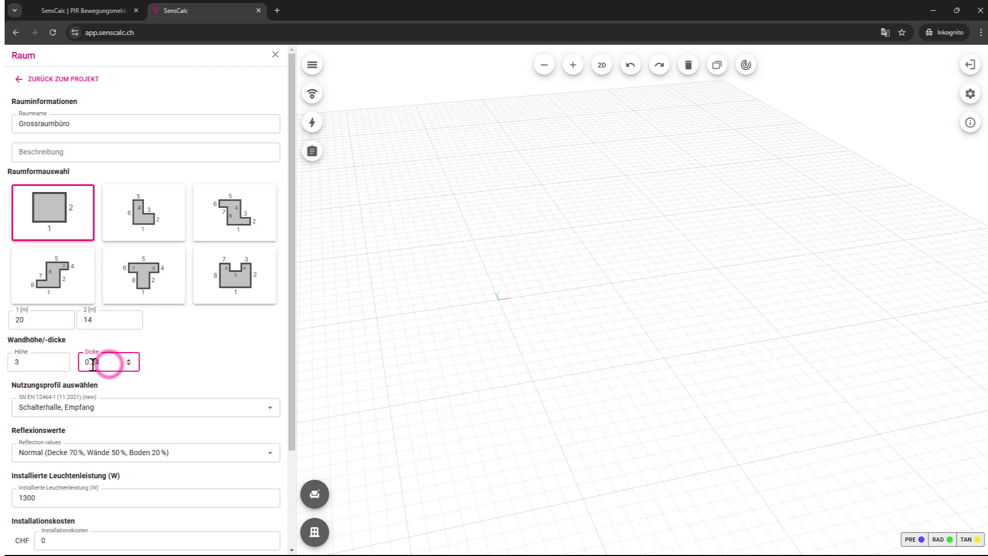
drag(92, 363, 113, 363)
text(3)
click(23, 362)
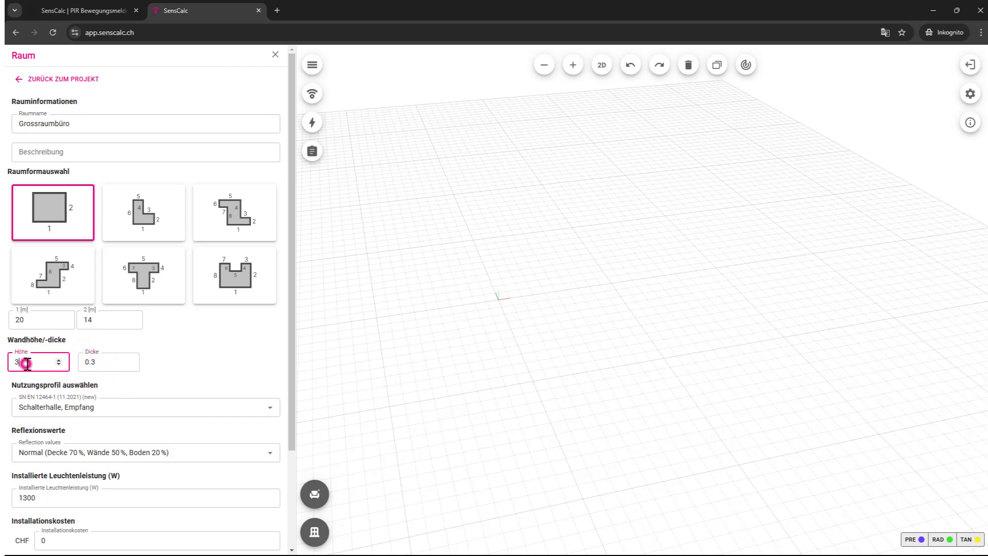
click(147, 410)
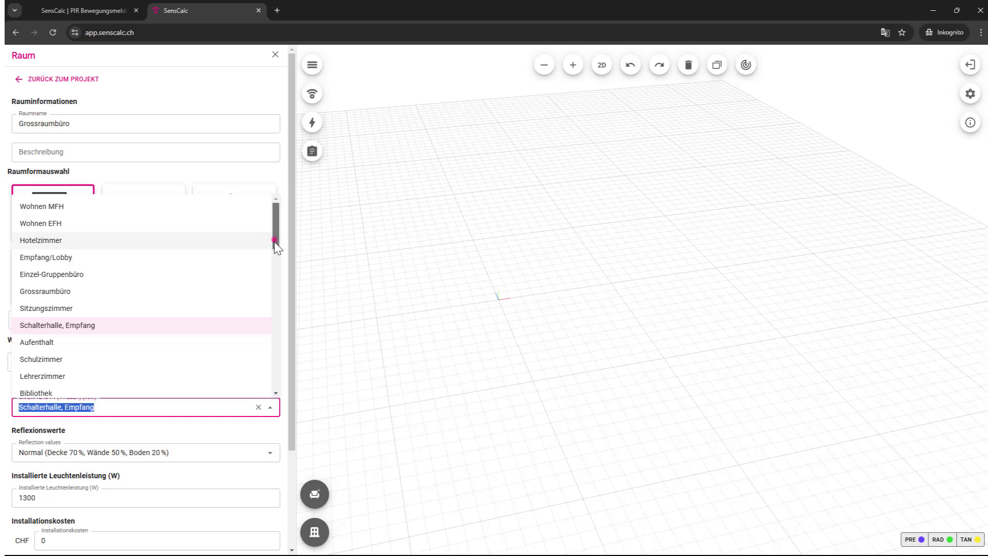
Step: Choose the Grossraumbüro usage profile, set installation cost to 900 CHF, and place the room
mouse_move(274, 241)
mouse_down()
mouse_move(280, 403)
mouse_move(269, 244)
mouse_up()
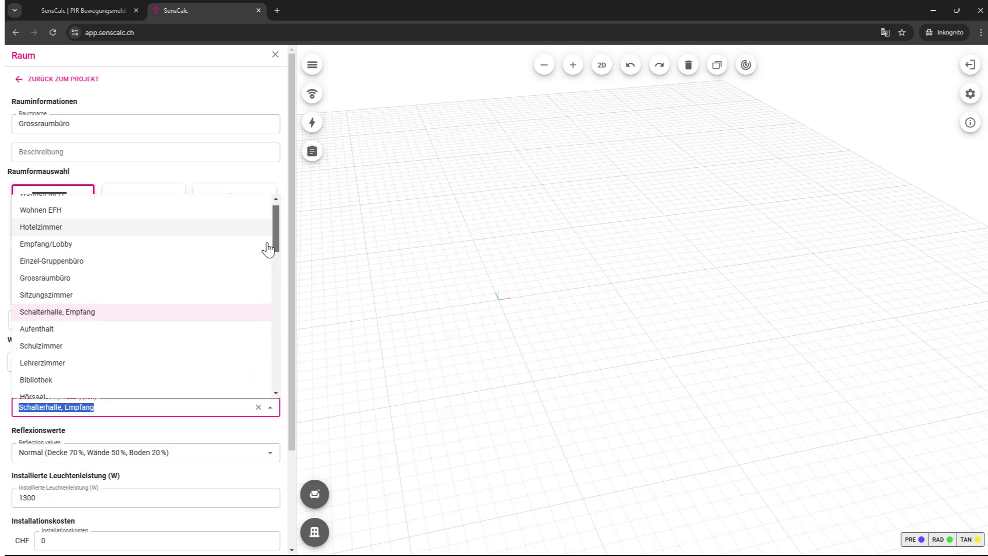
click(83, 286)
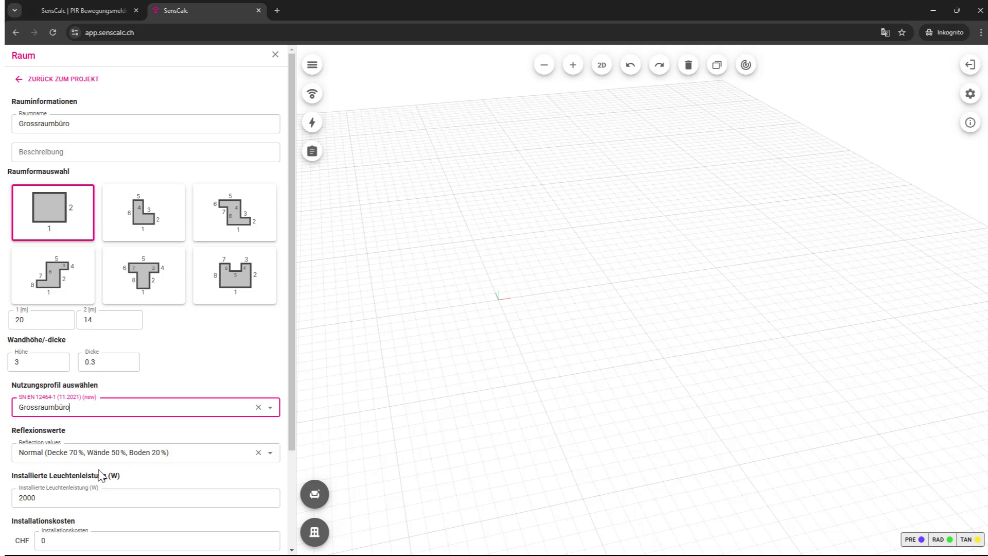
scroll(95, 497, down, 1)
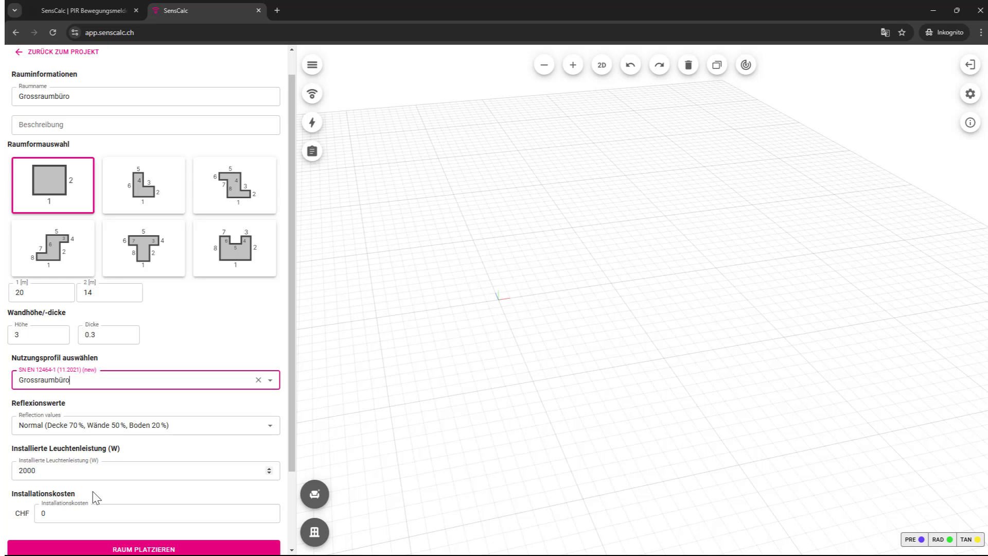
scroll(95, 497, down, 2)
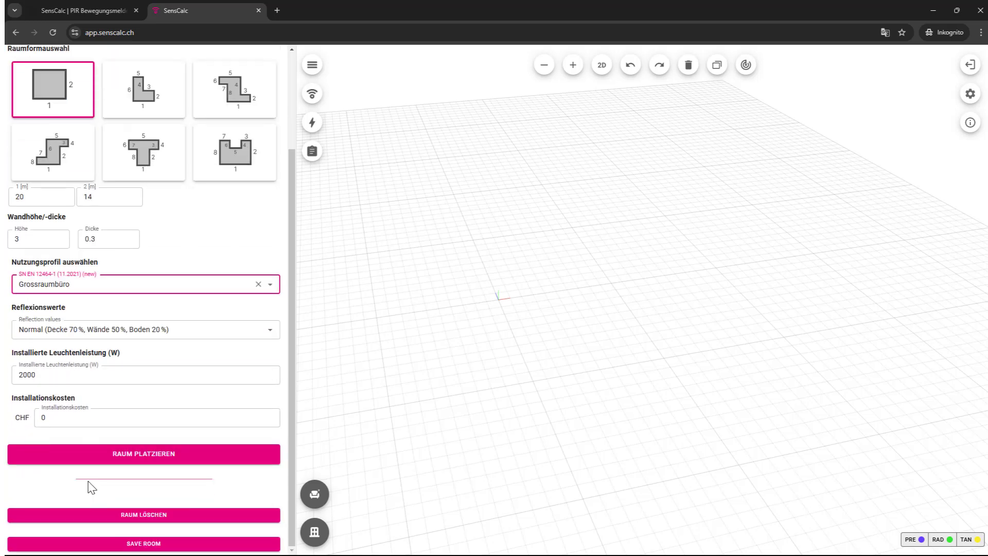
double_click(53, 419)
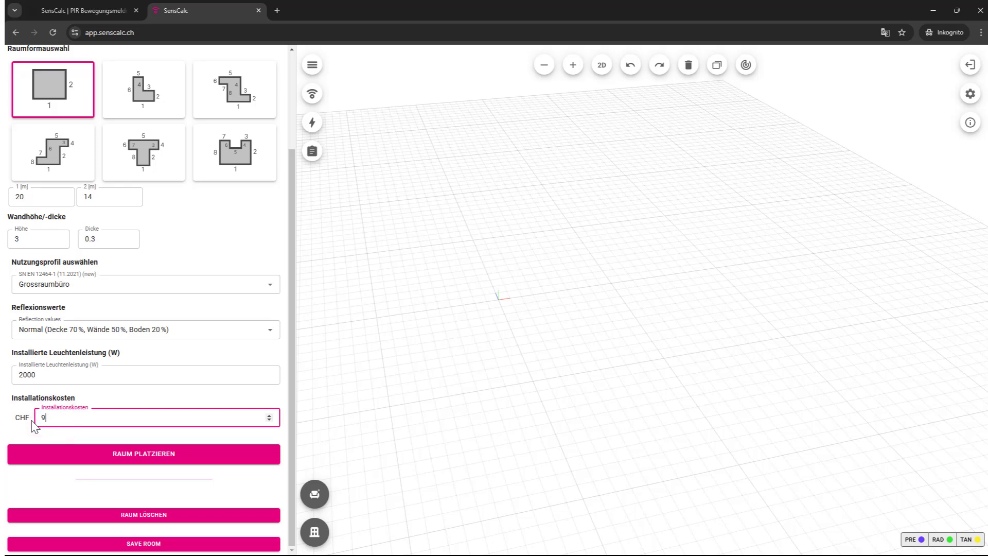
click(92, 455)
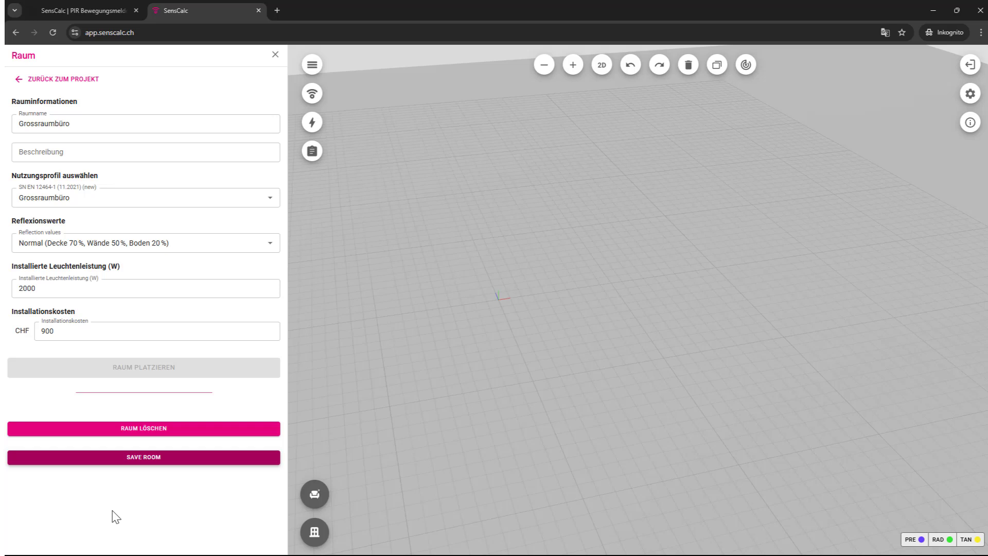
Step: Save the Grossraumbüro room and switch the scene to a top-down 2D plan
click(134, 466)
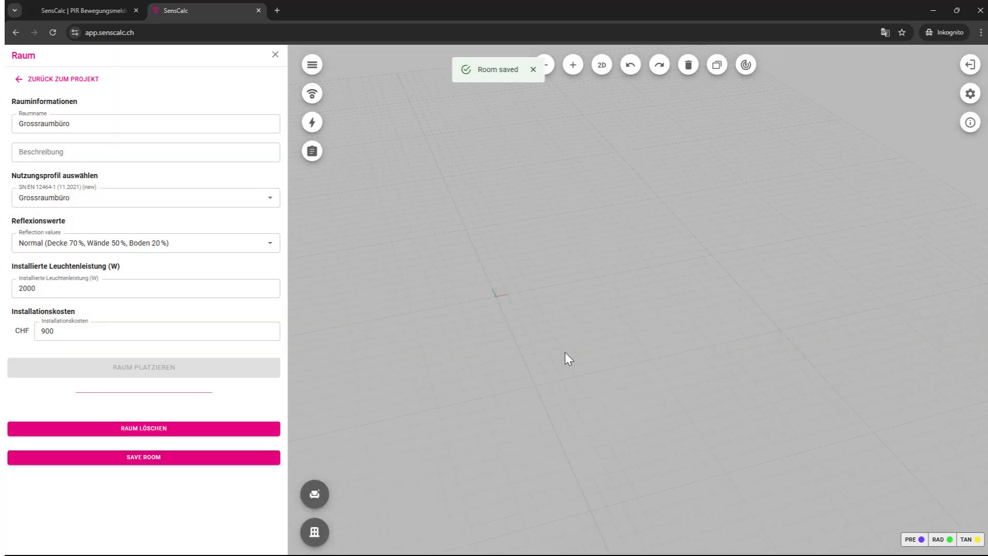
drag(569, 353, 581, 409)
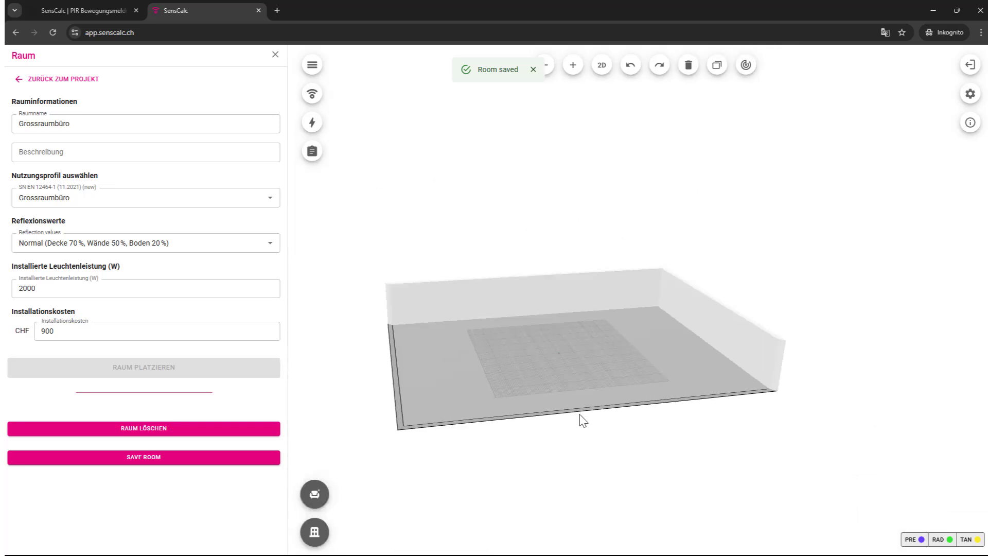
drag(619, 448, 679, 425)
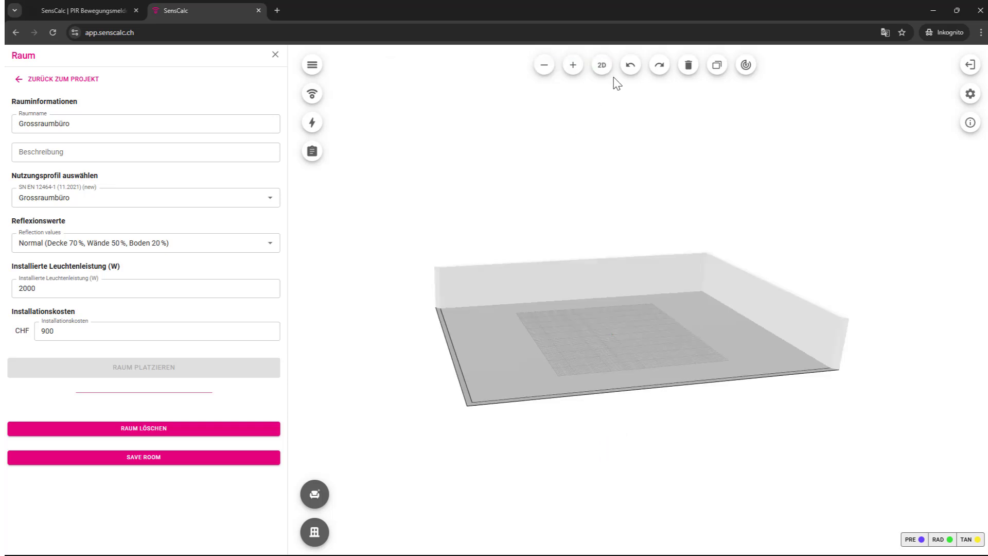
click(601, 65)
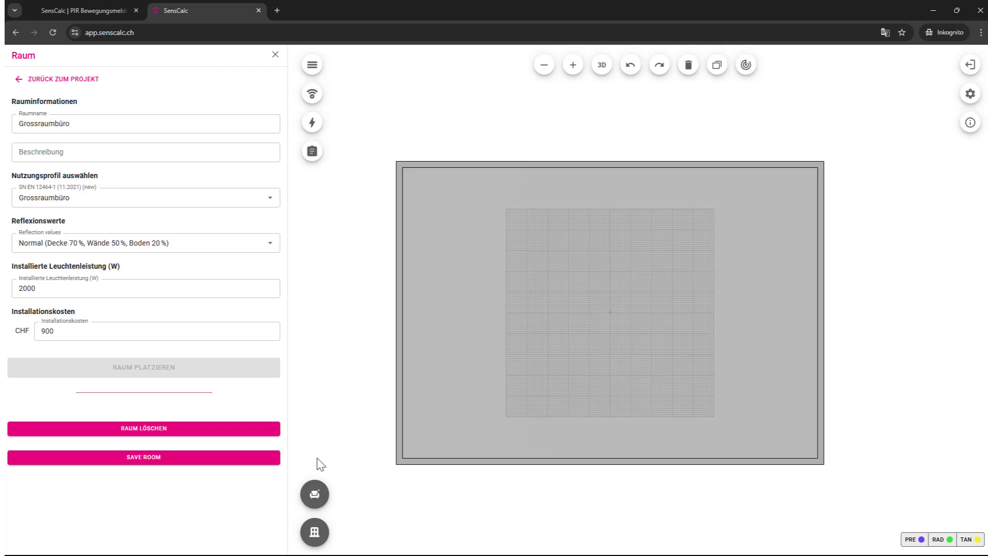
mouse_move(314, 504)
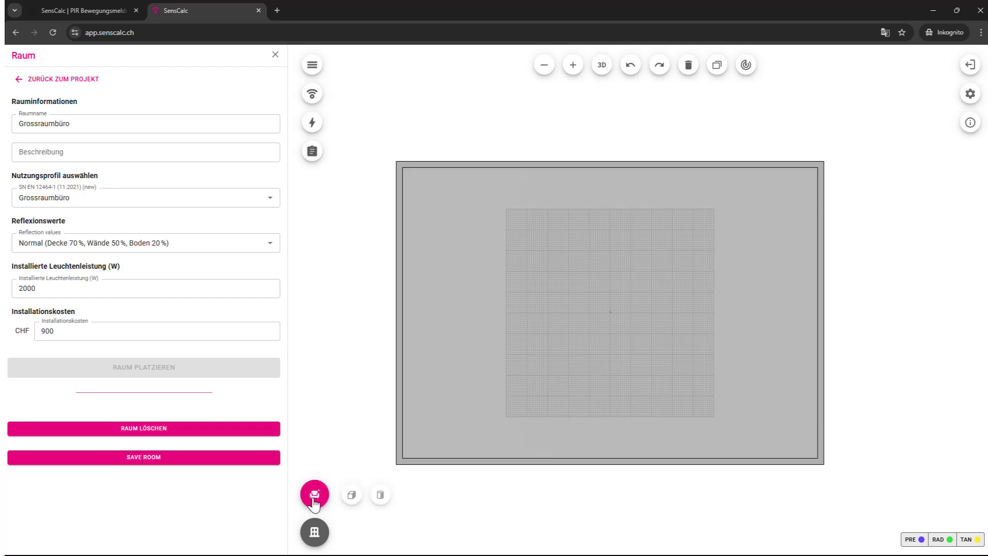
Step: Drop a cube onto the middle of the office floor and show its Pillar B properties in 3D
click(351, 495)
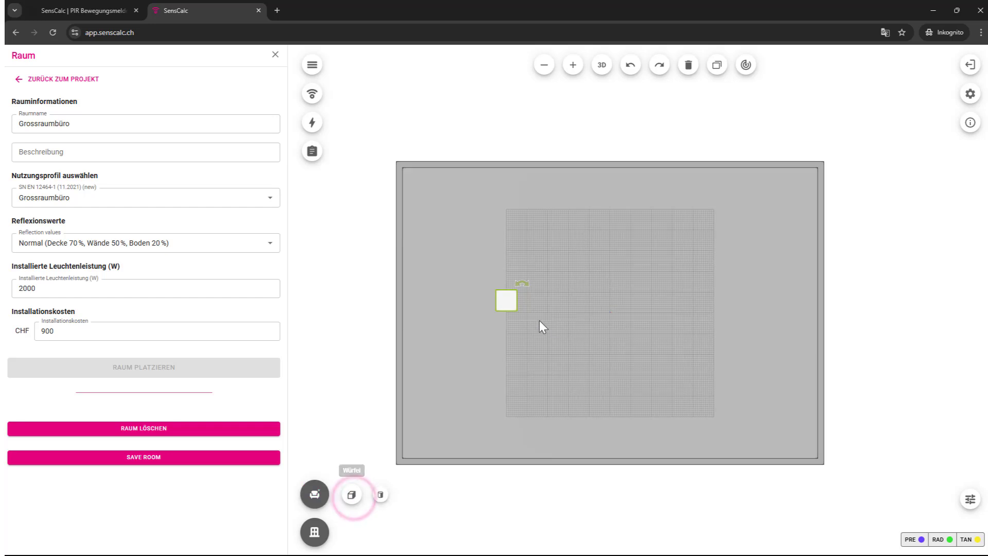
drag(511, 304, 584, 328)
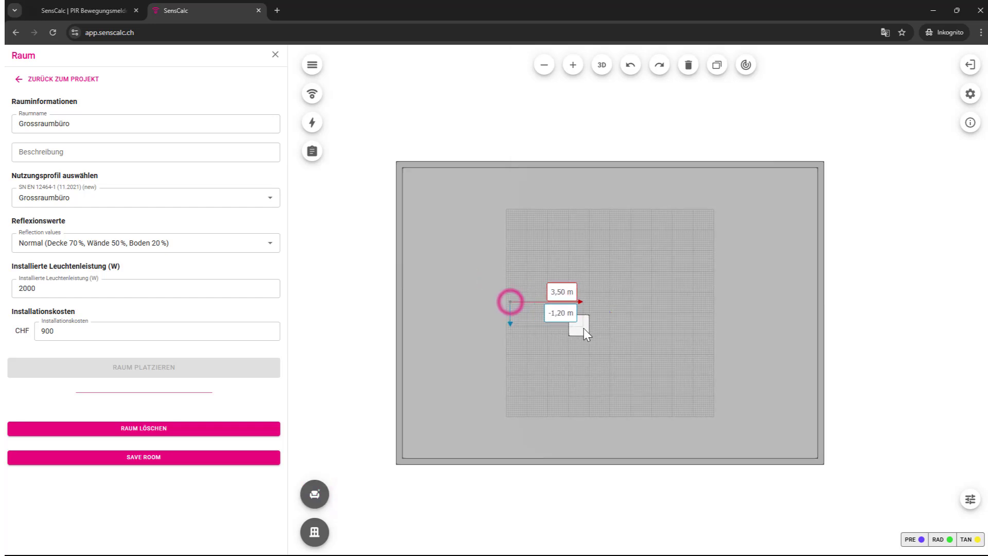
click(601, 66)
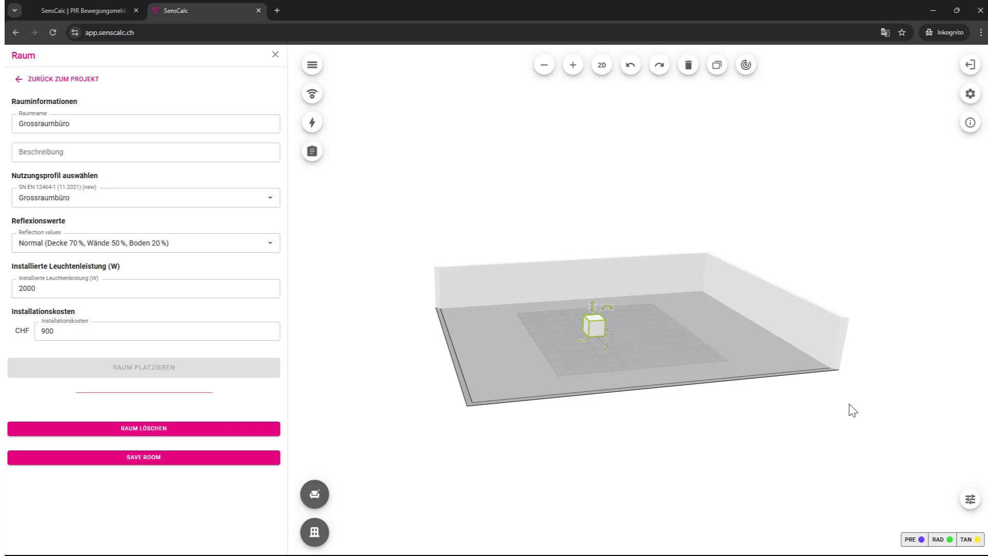
click(971, 500)
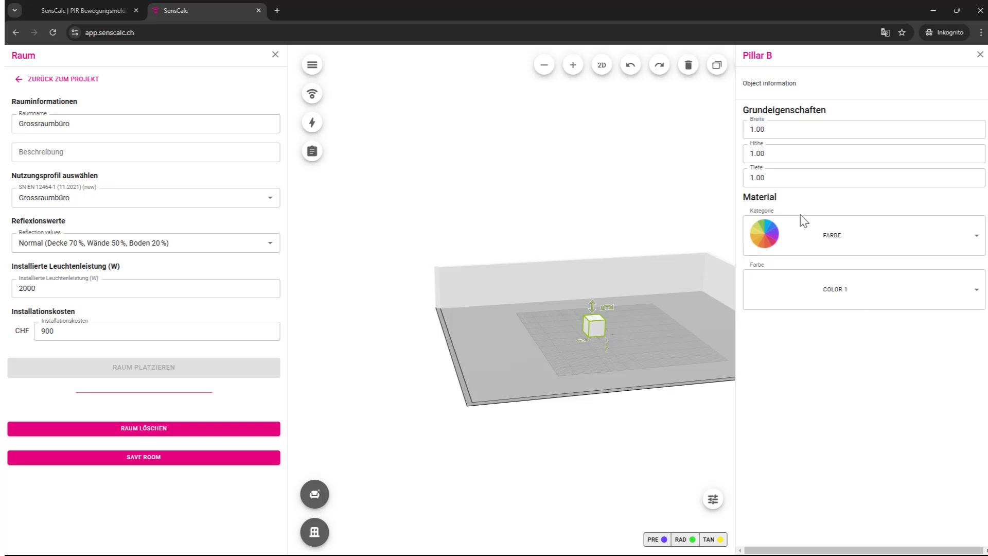
Step: Make Pillar B 20 m wide and 0.2 m high
drag(774, 130, 749, 130)
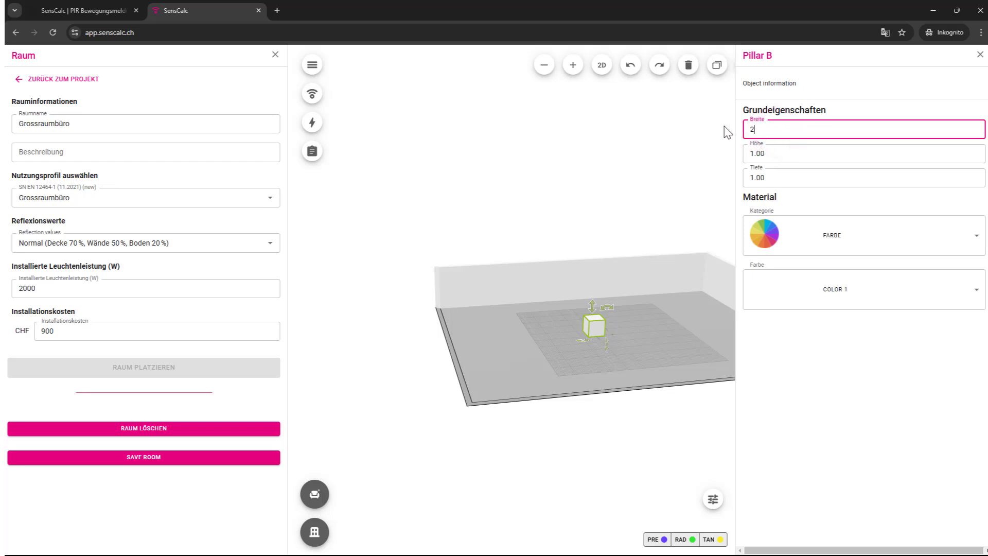
text(20)
click(776, 152)
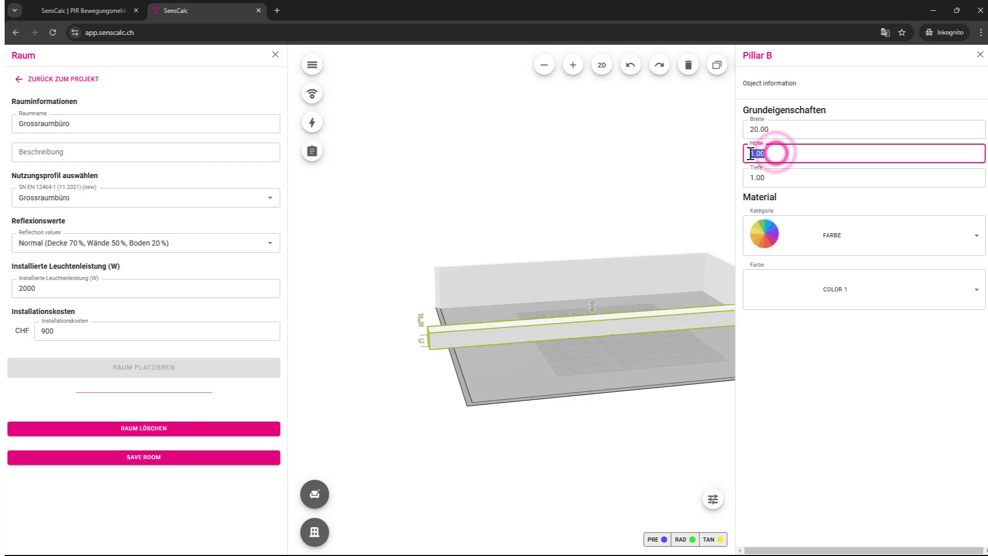
text(0)
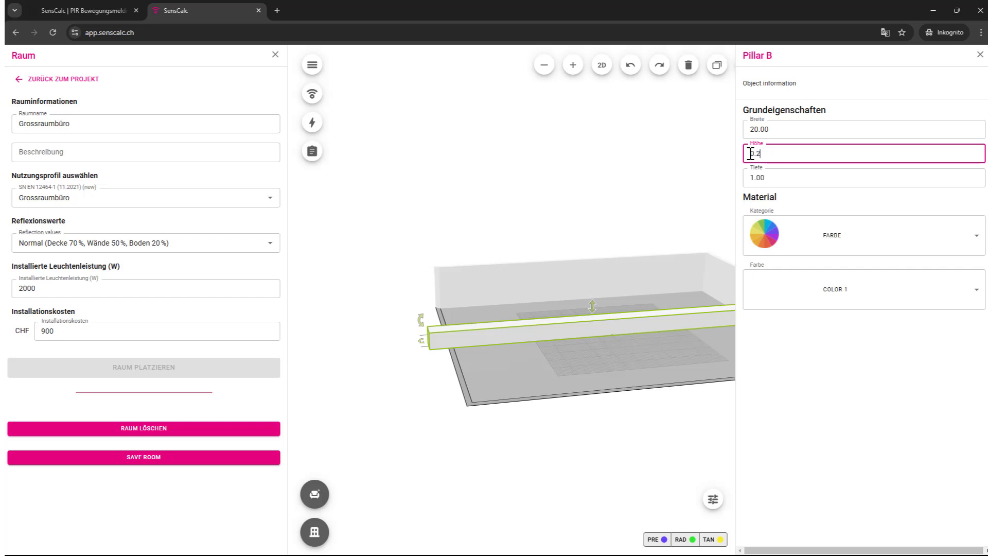
text(.2)
click(774, 177)
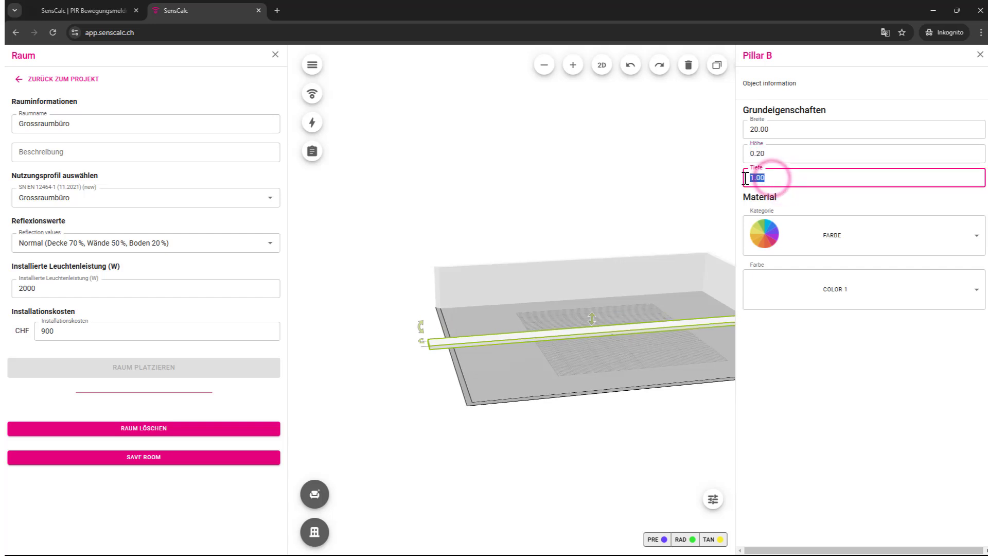
text(0.2)
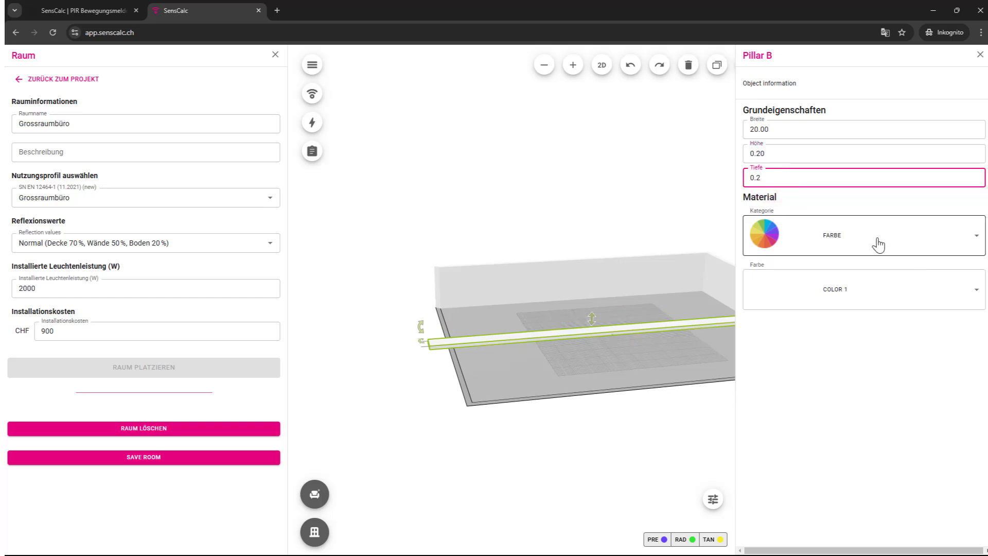
Step: Set its depth to 0.2 and finish the beam in Wandputz & Beton Rauputz 05 plaster
click(877, 242)
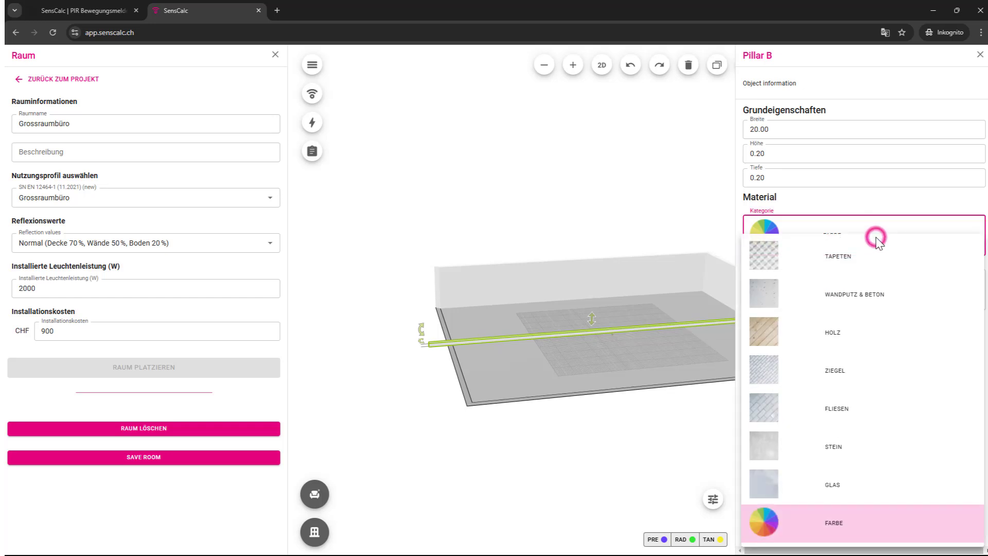
click(869, 303)
click(871, 298)
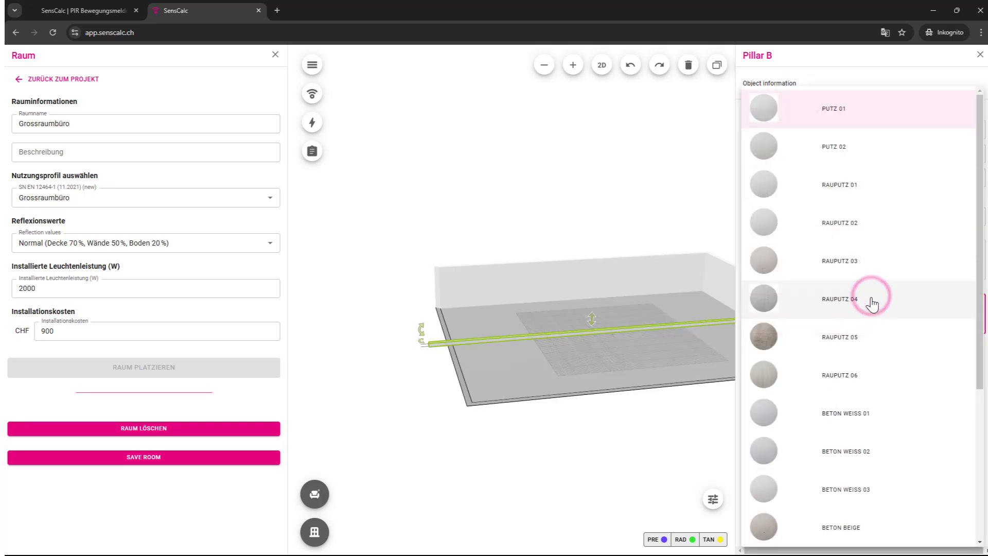
click(856, 336)
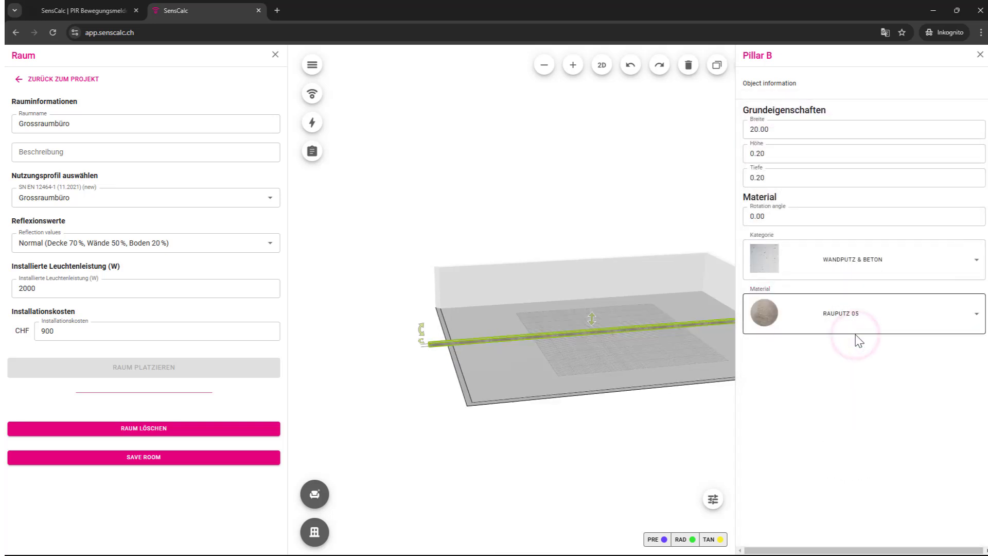
click(700, 425)
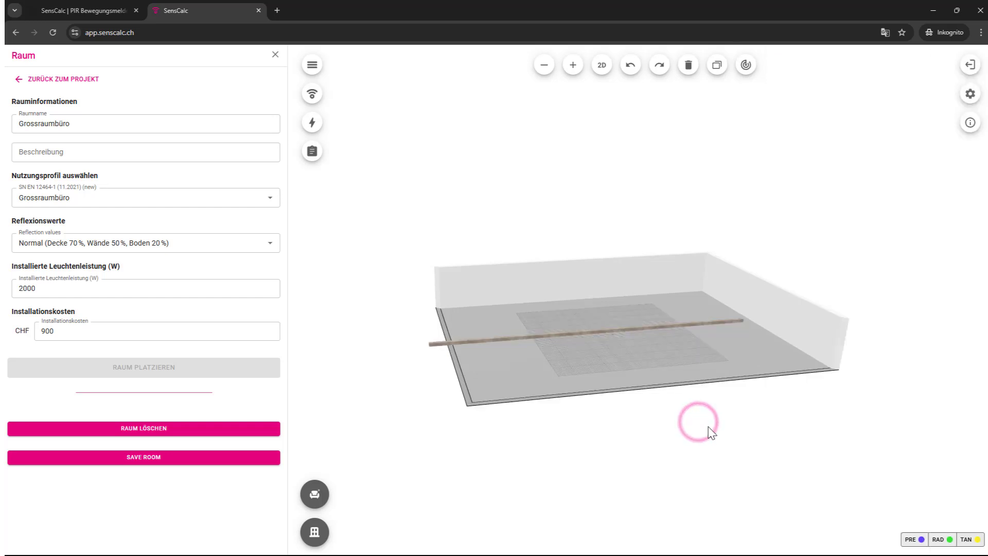
Step: In the 2D plan, shift the beam right so it spans wall to wall
click(602, 65)
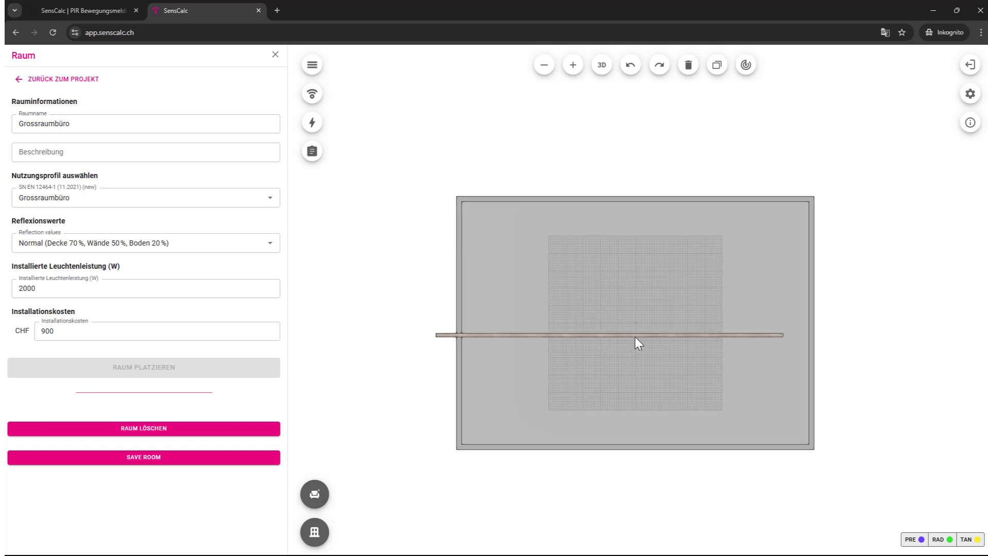
click(635, 335)
drag(604, 335, 631, 337)
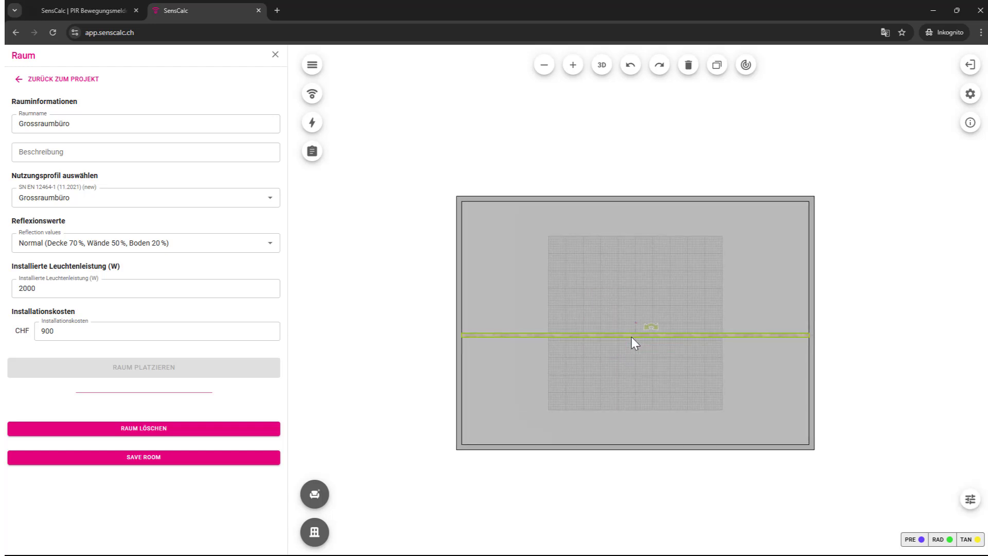
Step: In 3D, raise the beam to the top of the walls, then return to the 2D plan
click(601, 65)
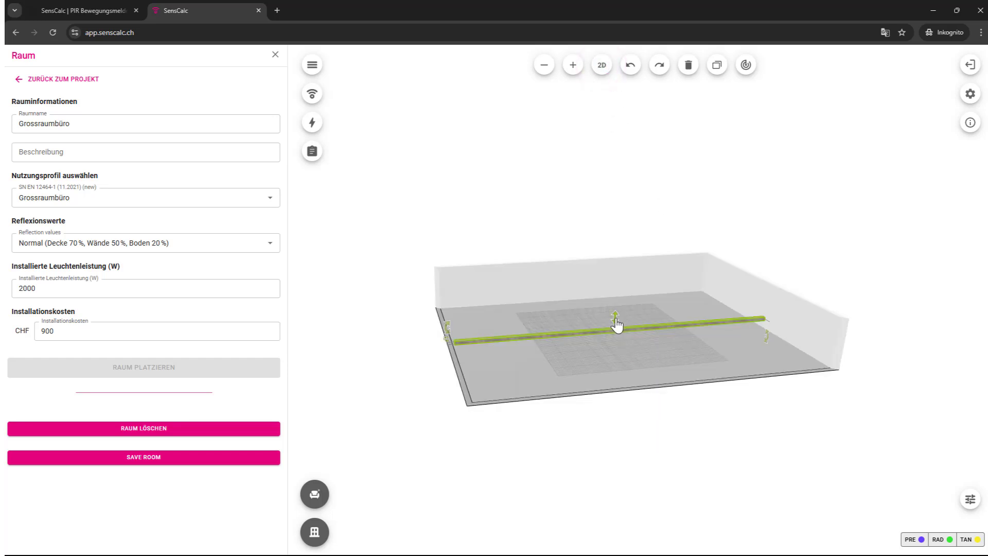
drag(615, 320, 618, 286)
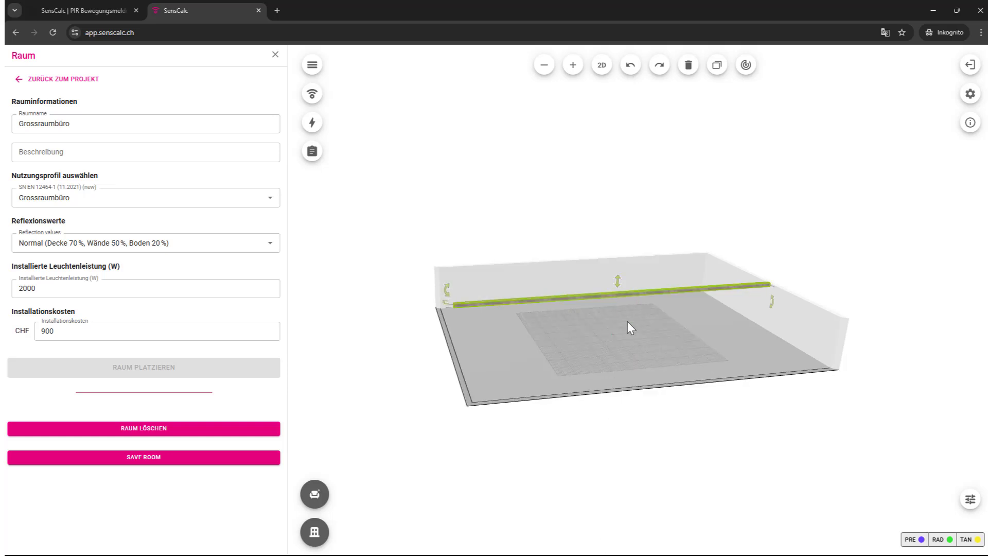
click(600, 70)
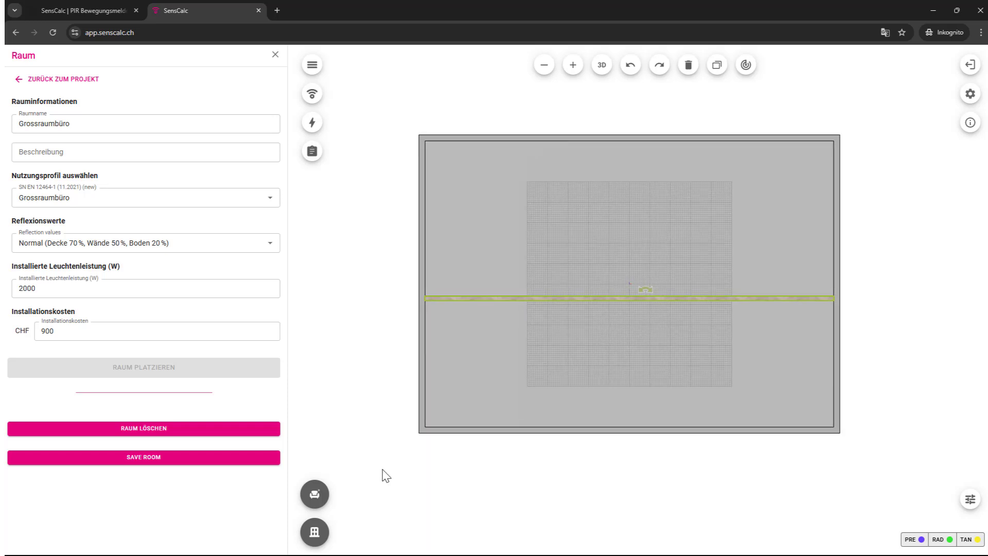
mouse_move(314, 532)
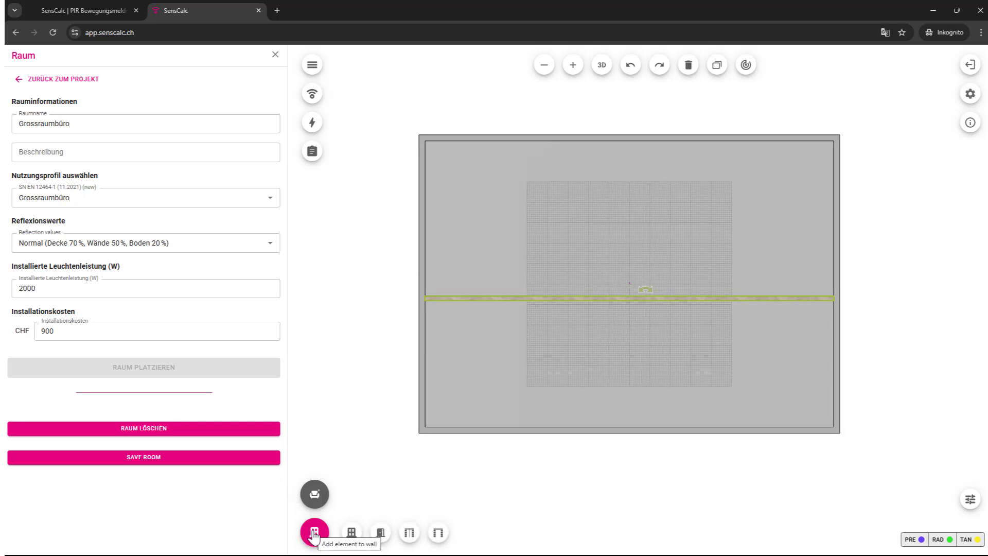
Step: Add 1,20 m windows to the open-plan office's bottom wall
click(351, 532)
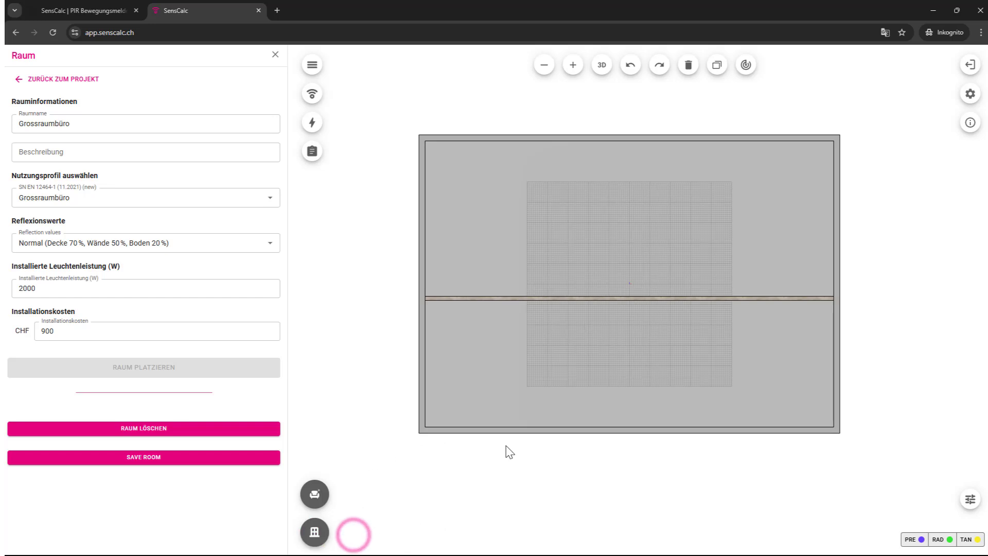
click(509, 430)
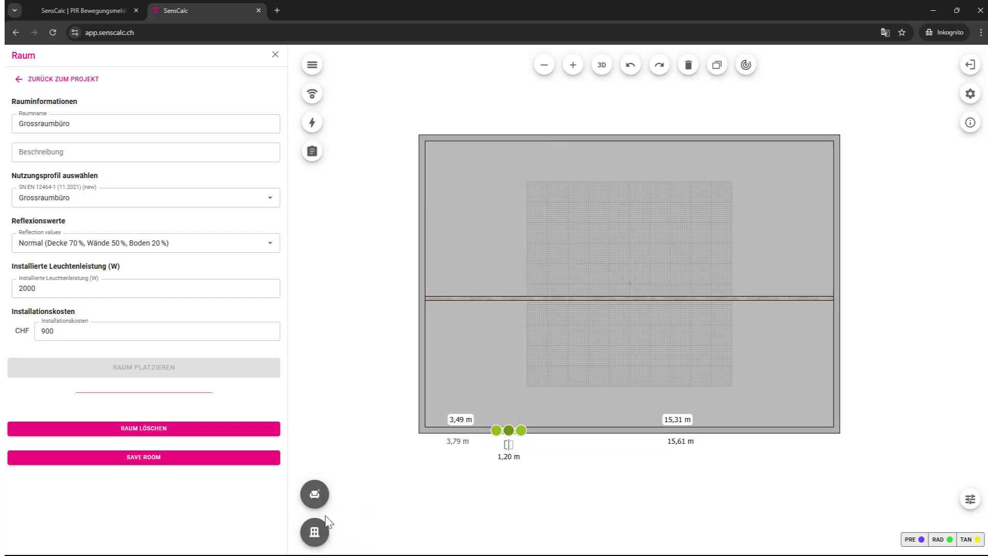
mouse_move(314, 533)
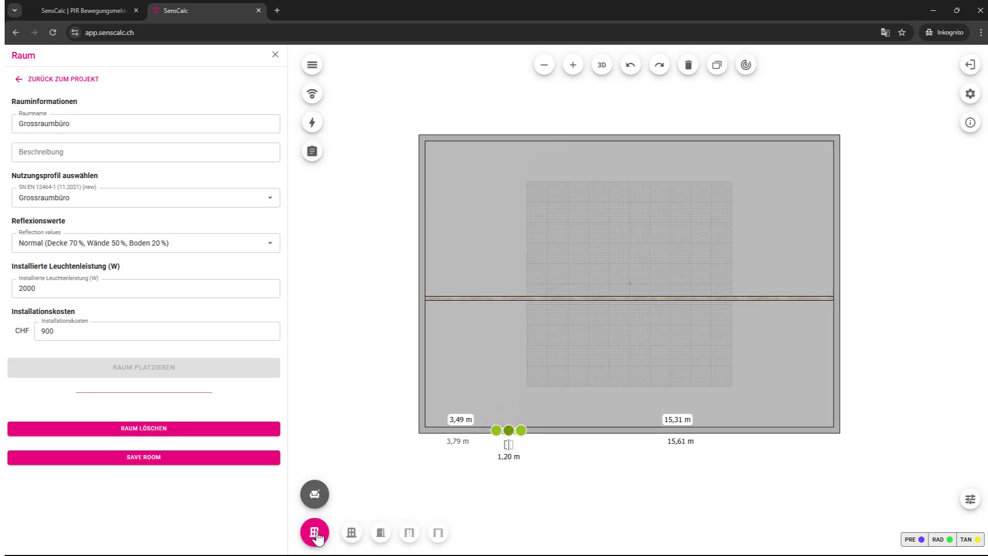
click(350, 533)
click(620, 430)
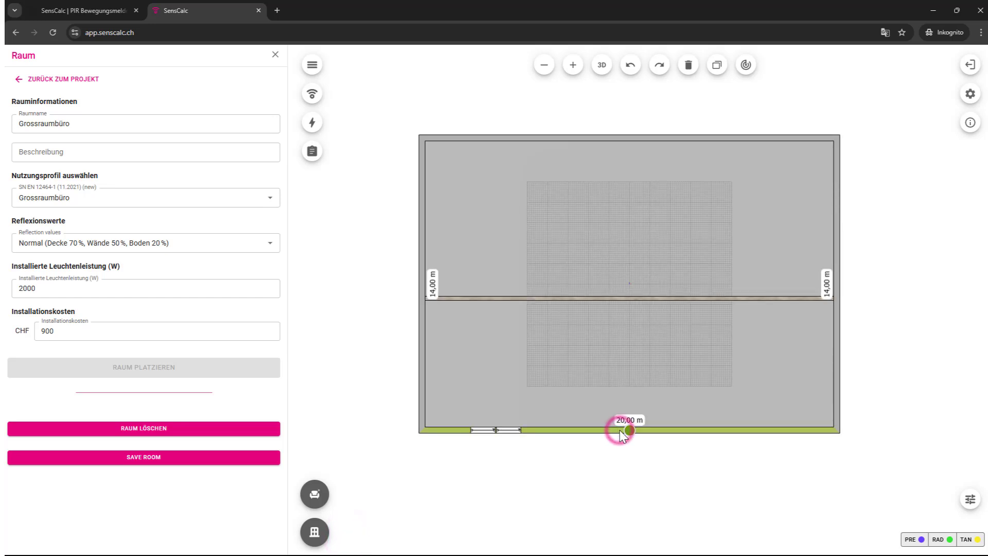
mouse_move(314, 533)
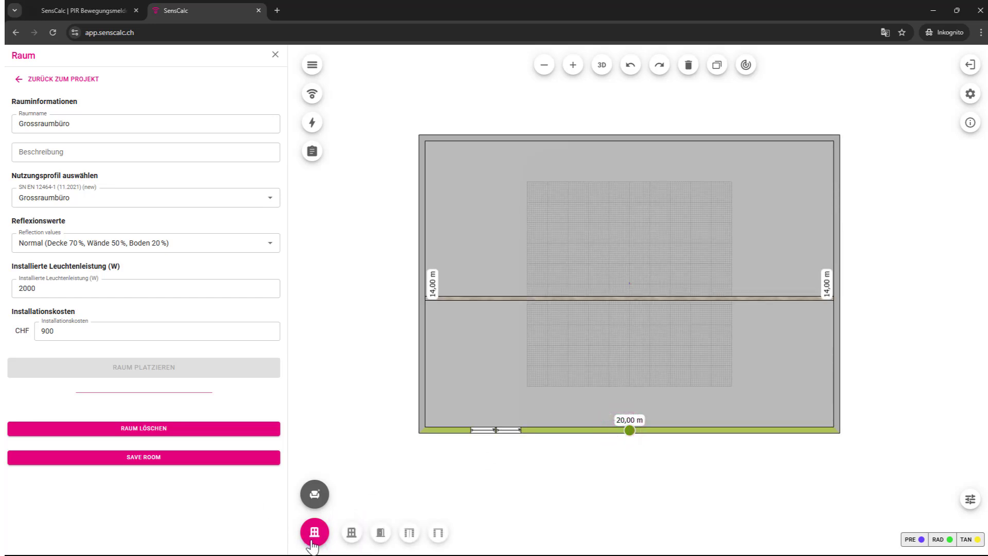
click(351, 533)
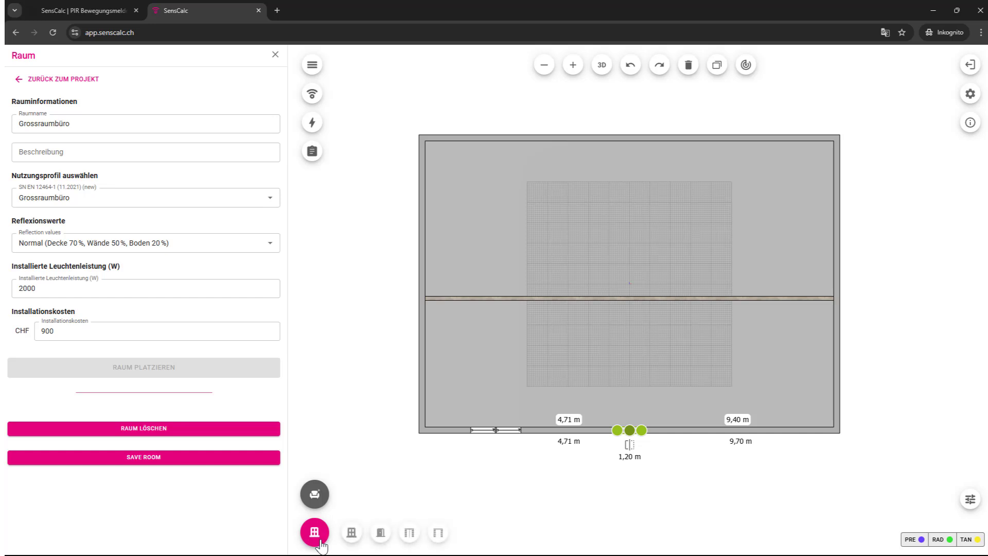
Step: Add another 1,20 m window, slide it to the wall's right end, and view in 3D
click(352, 532)
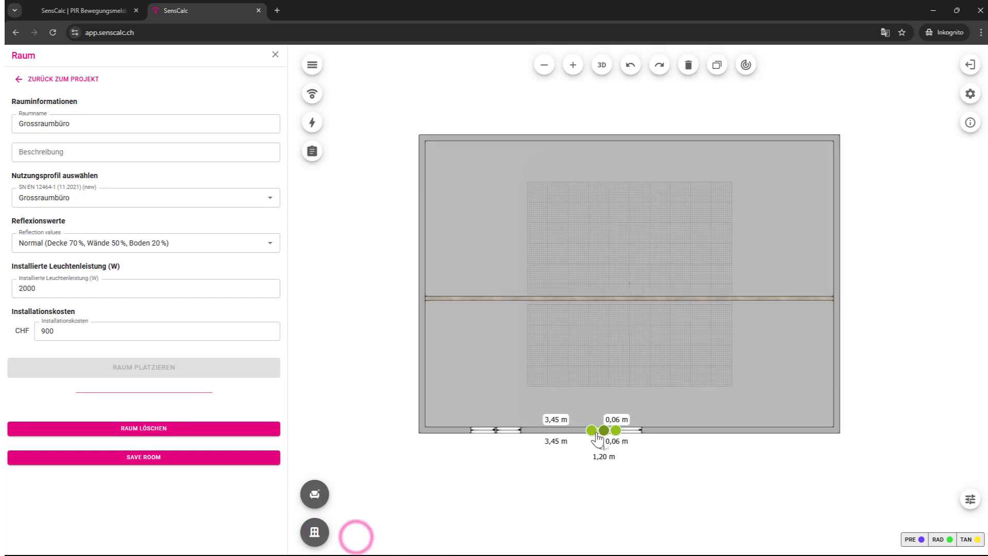
drag(602, 436, 756, 441)
click(753, 435)
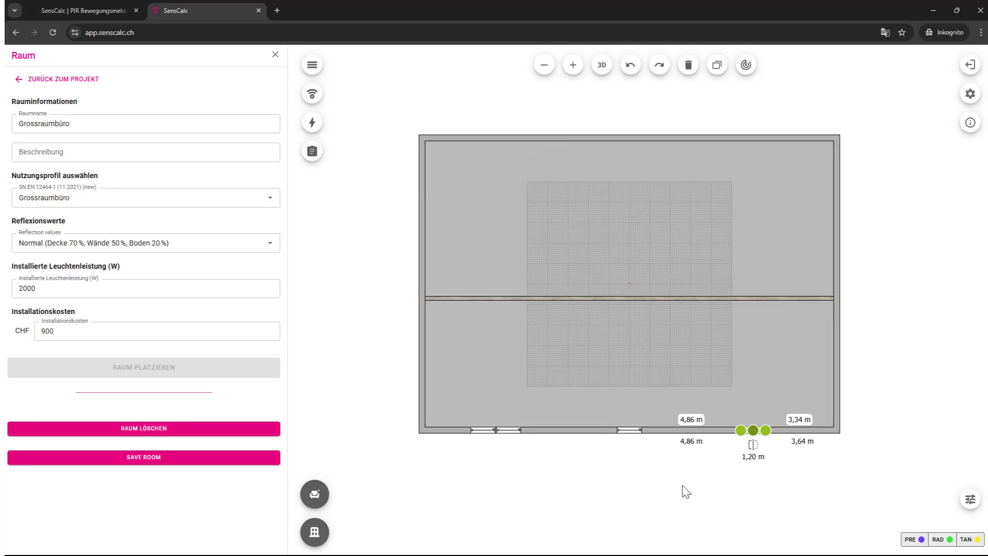
click(602, 66)
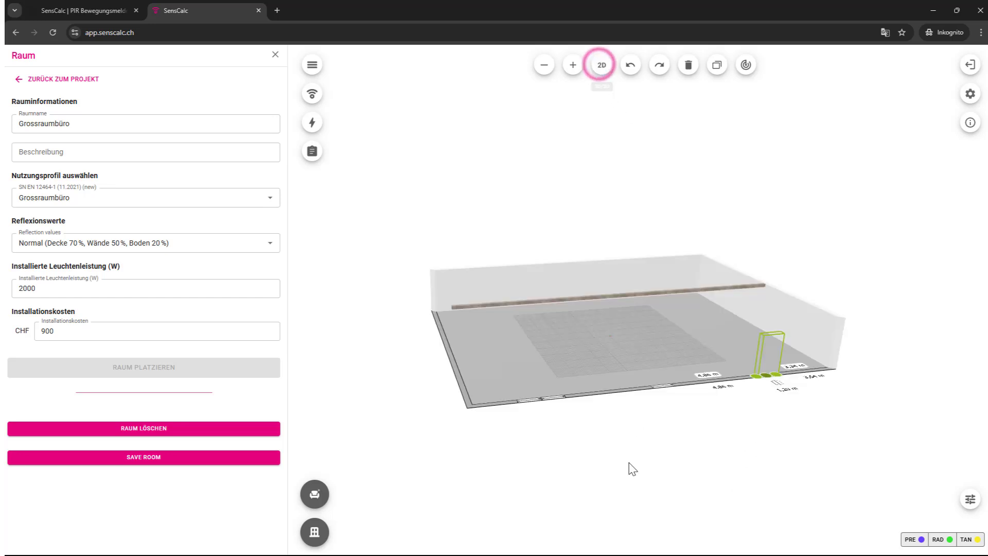
Step: Orbit and zoom toward the new window and show its 1.20 × 1.60 m properties
drag(491, 460, 963, 355)
drag(458, 390, 545, 350)
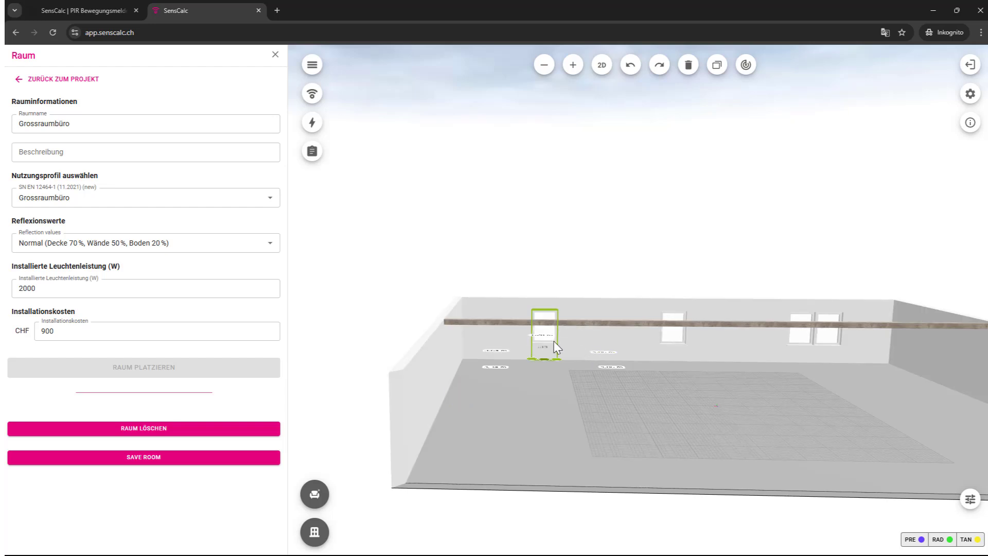
scroll(553, 341, up, 3)
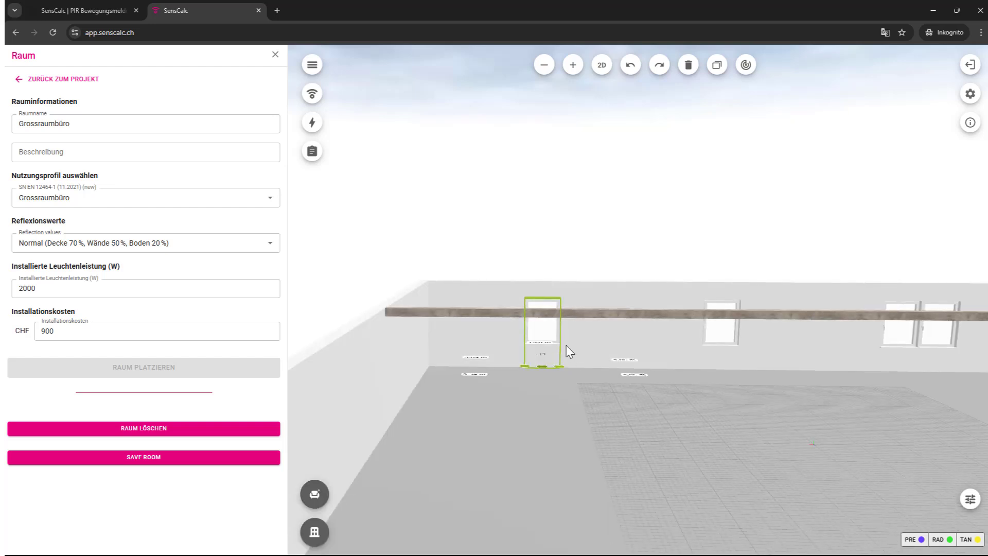
scroll(544, 339, up, 1)
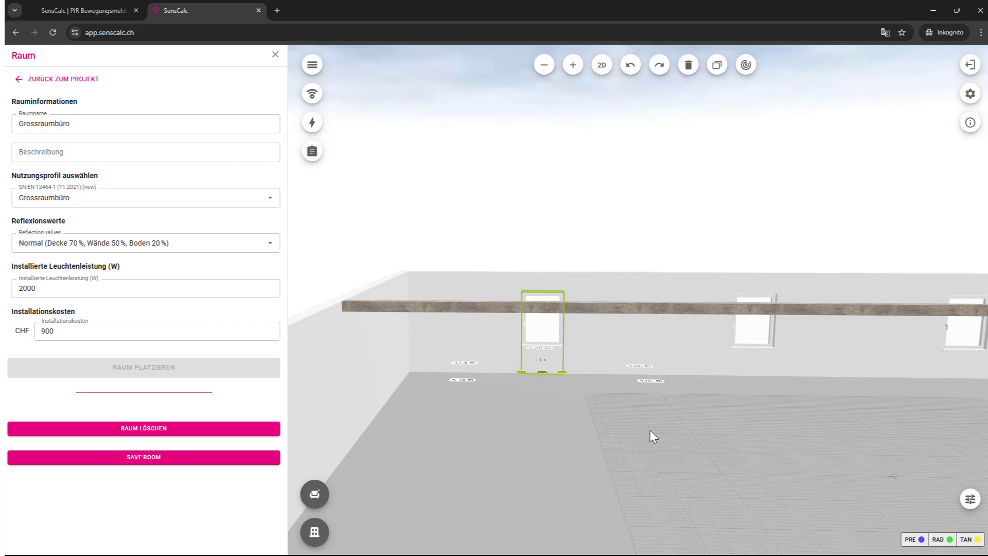
drag(647, 446, 494, 456)
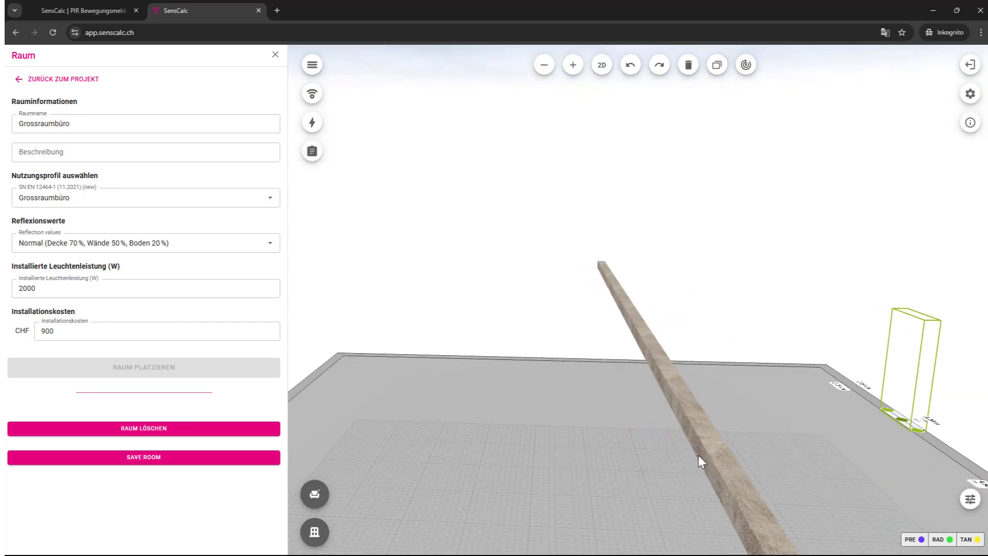
drag(699, 455, 844, 474)
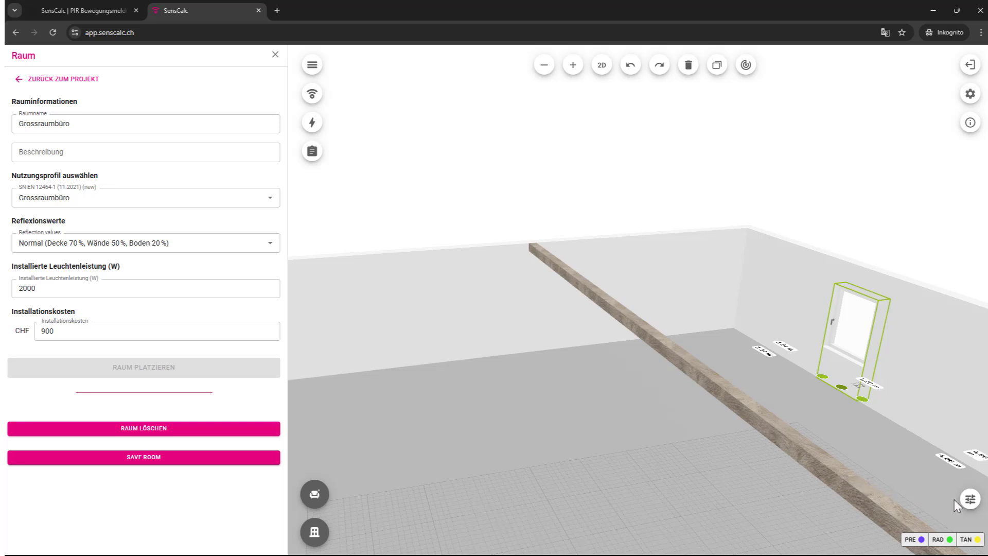
click(969, 499)
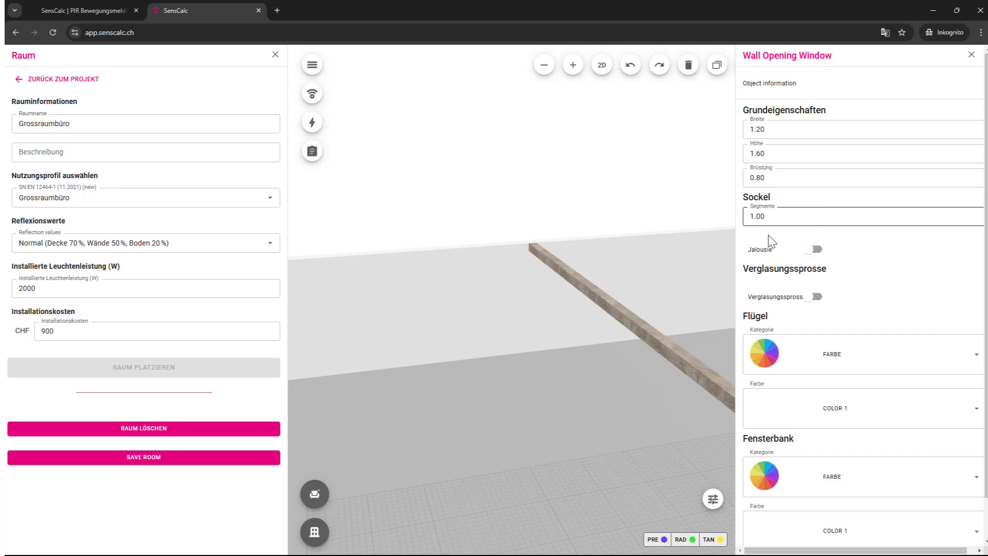
Step: Add glazing bars to the window, leaving the blind off
drag(614, 246, 441, 226)
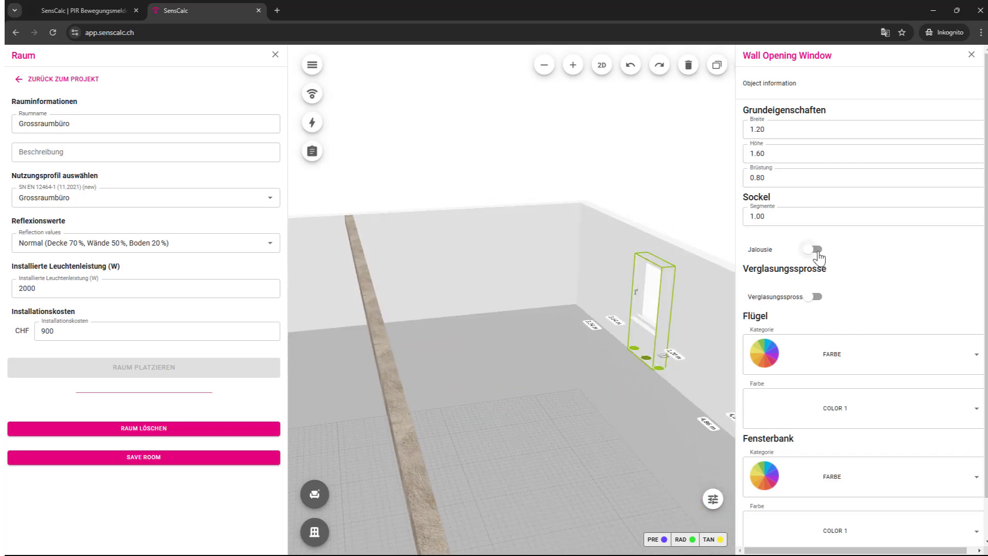
click(816, 249)
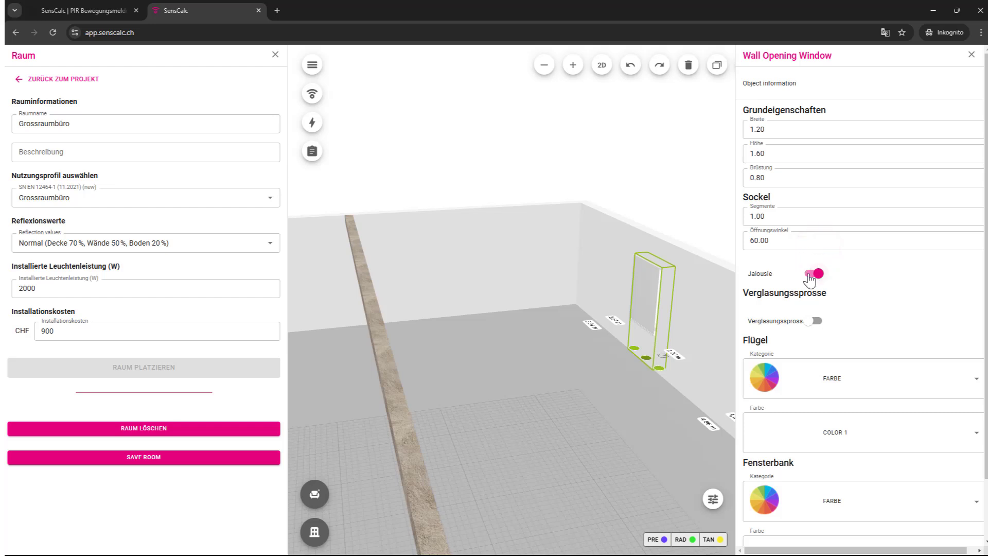
click(809, 274)
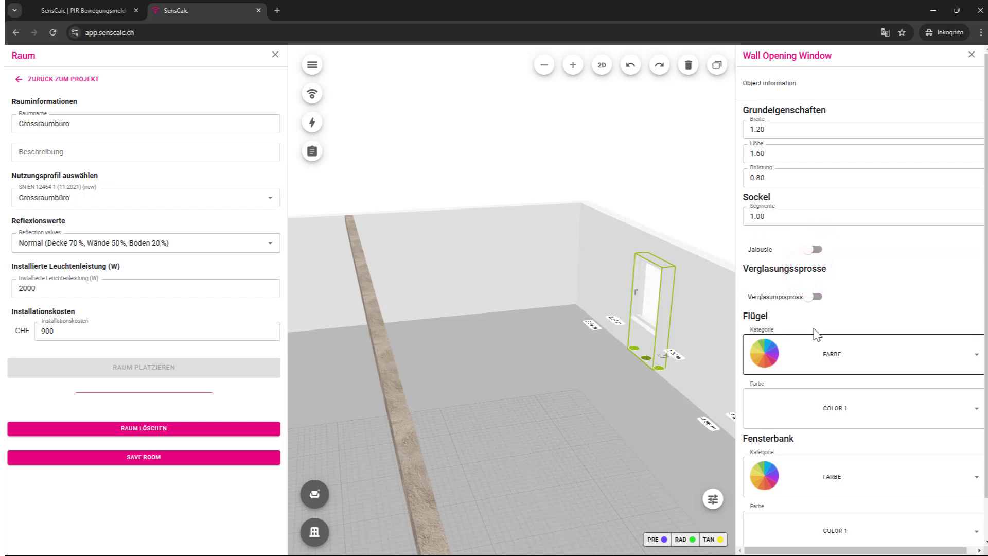
click(817, 297)
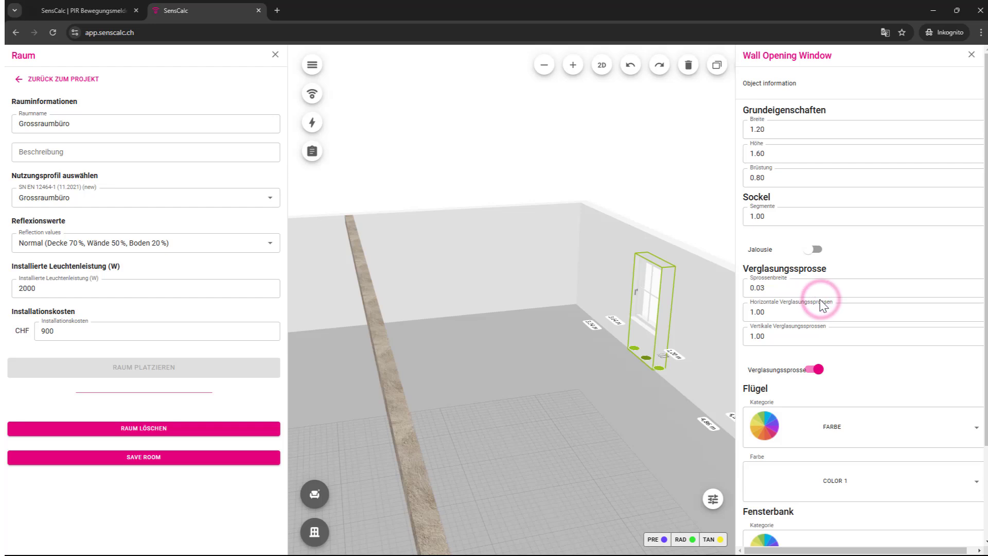
Step: Give the window sash the FURNIERE veneer ESCHE 09
scroll(859, 378, down, 1)
click(868, 386)
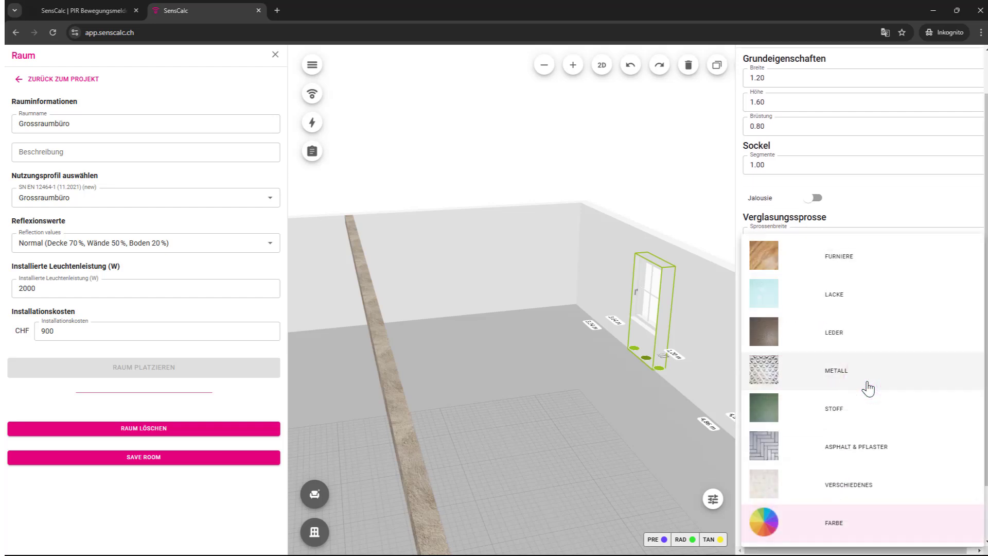
click(780, 259)
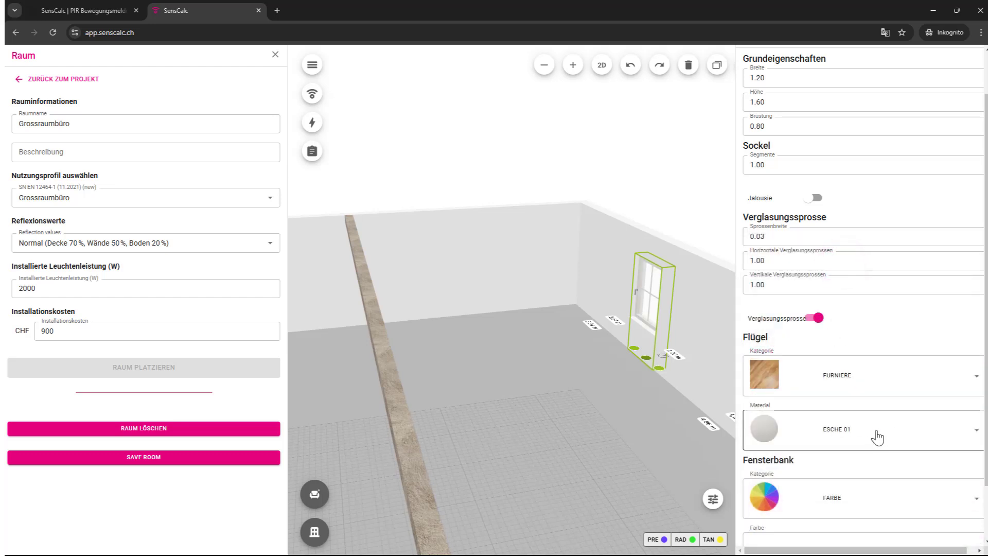
click(877, 438)
click(836, 415)
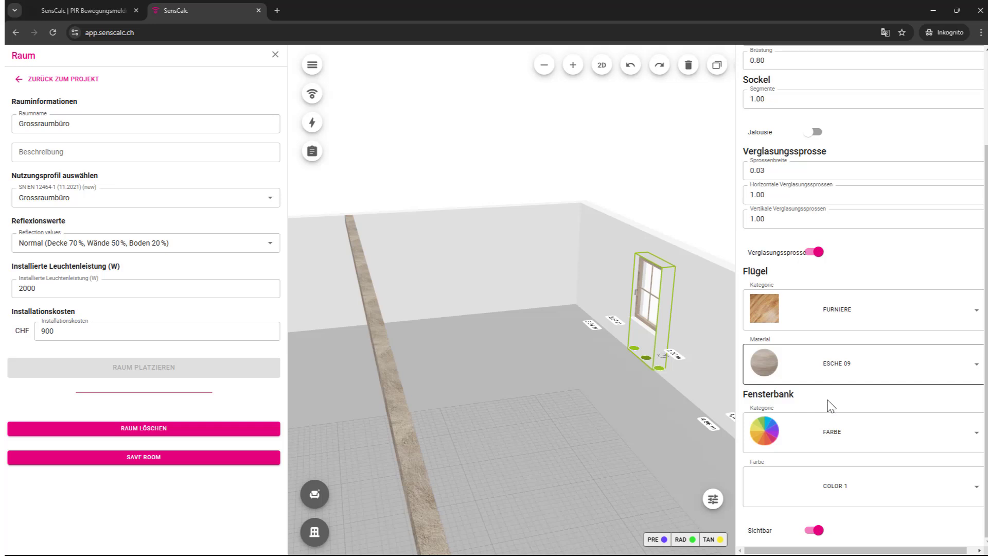
Step: Make the windowsill LACKE blue BLAU 04, then select the floor
click(850, 441)
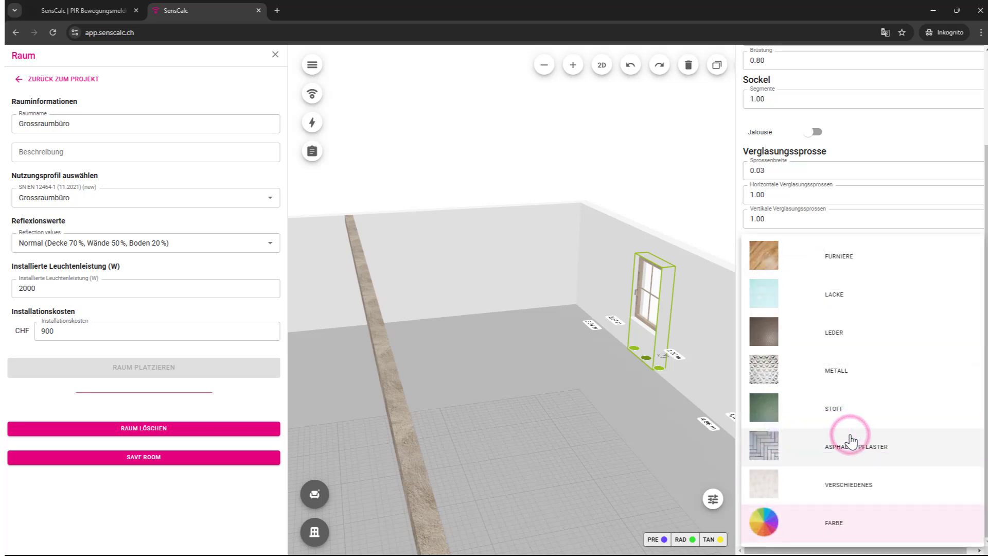
click(848, 300)
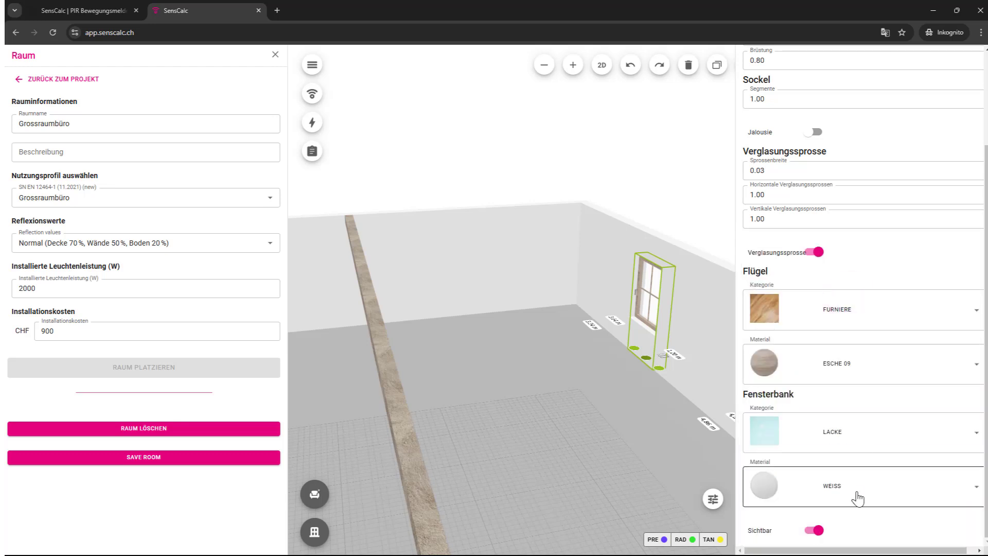
click(856, 495)
click(840, 412)
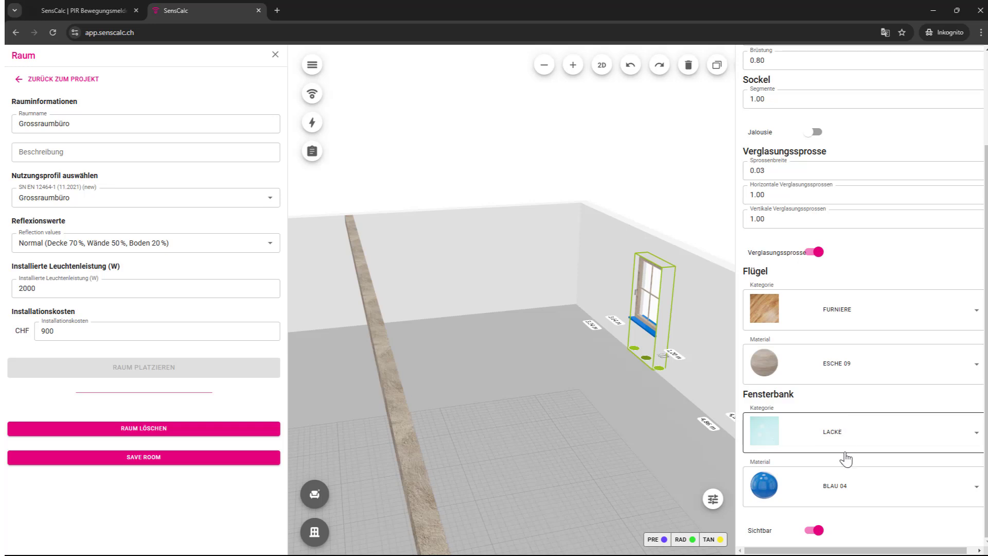
click(810, 530)
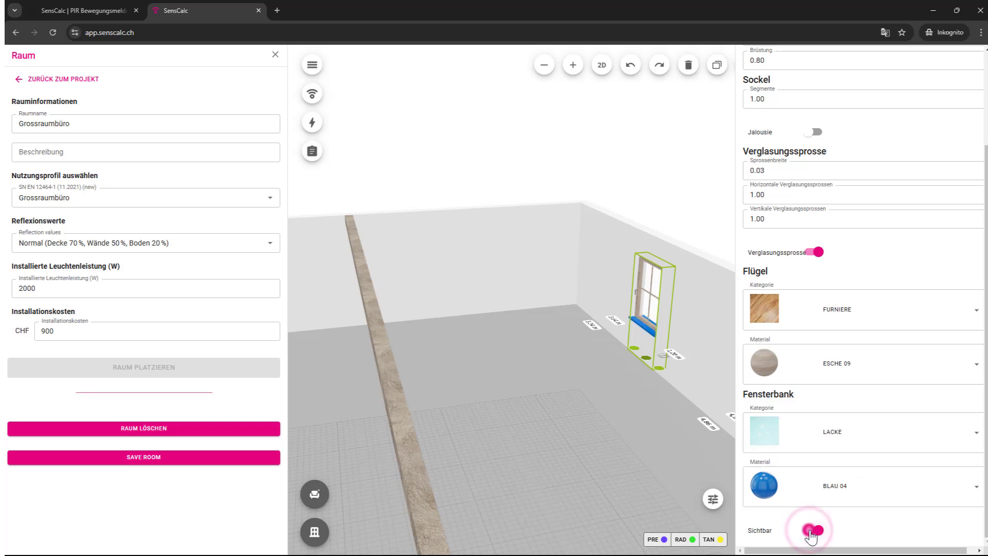
click(599, 435)
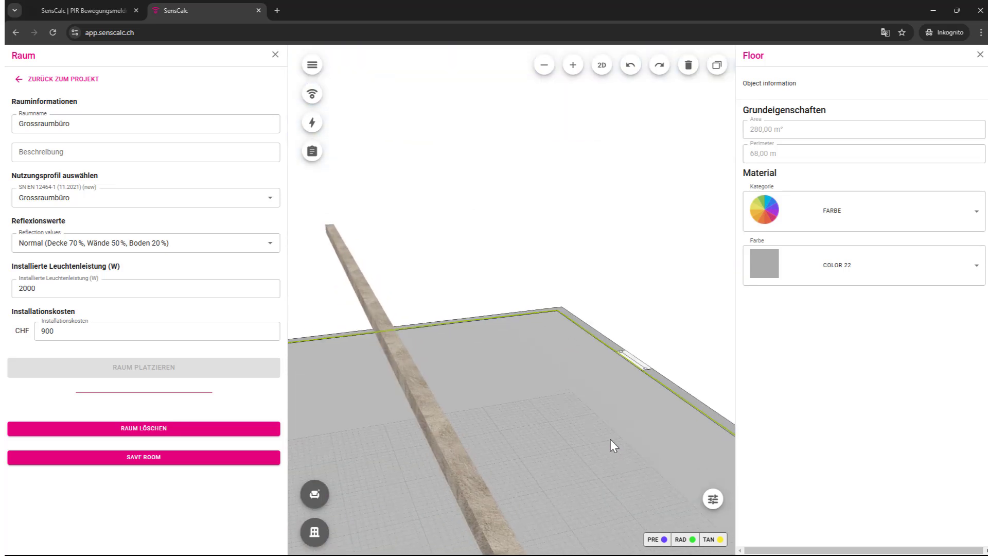
Step: Deselect the floor and show the office with its beam and windows as a 2D plan
click(680, 197)
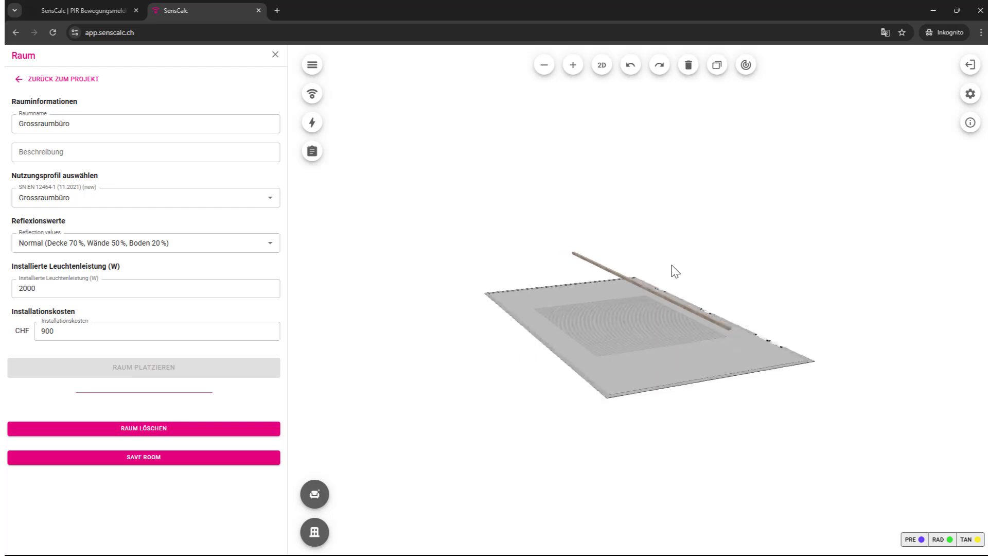
click(602, 67)
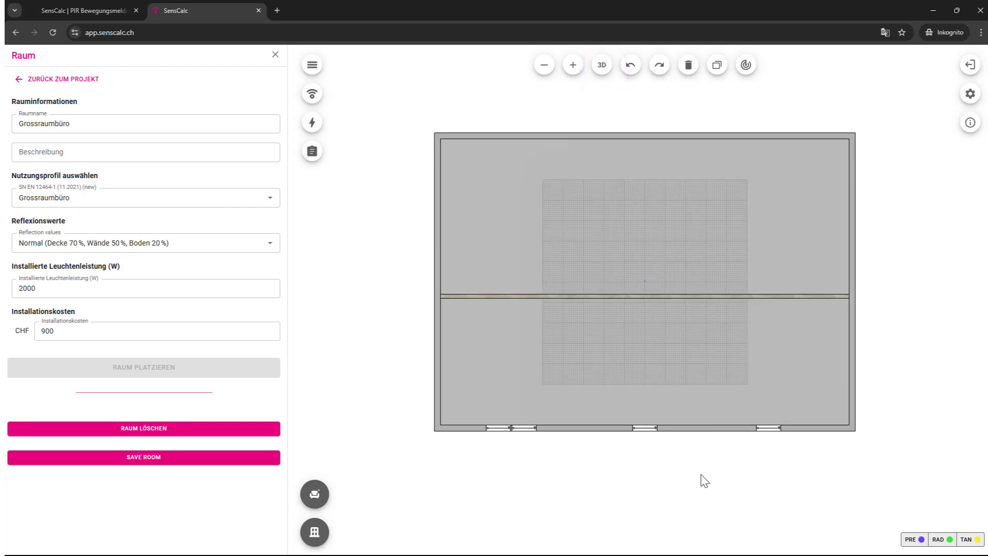
drag(704, 481, 688, 495)
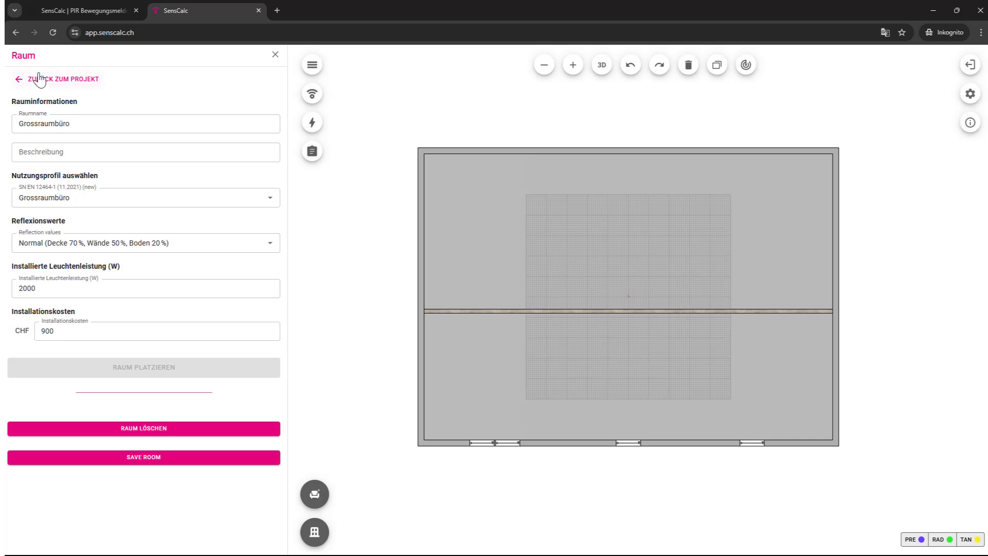
Step: Add a new Gang room with a Z-shaped outline and 3 m walls
click(21, 85)
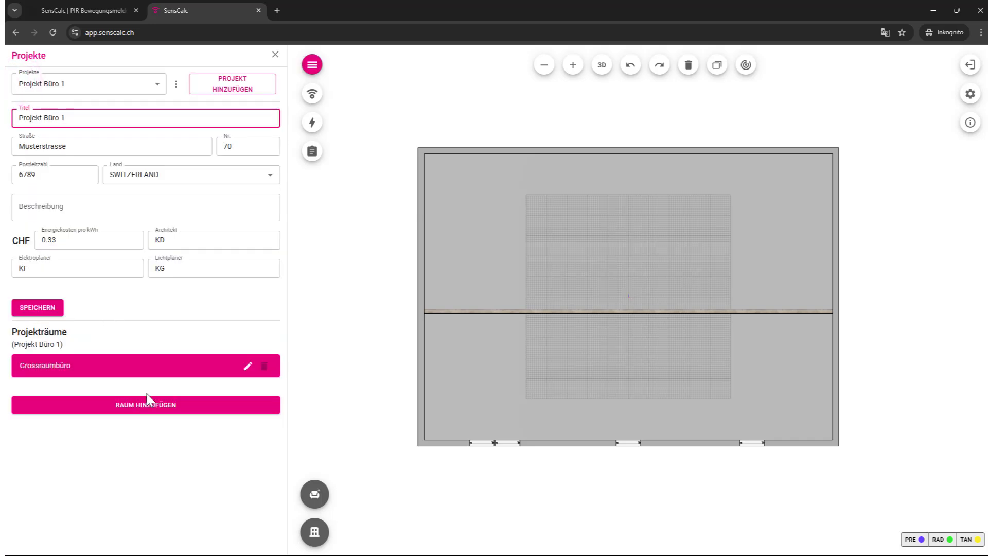
click(147, 408)
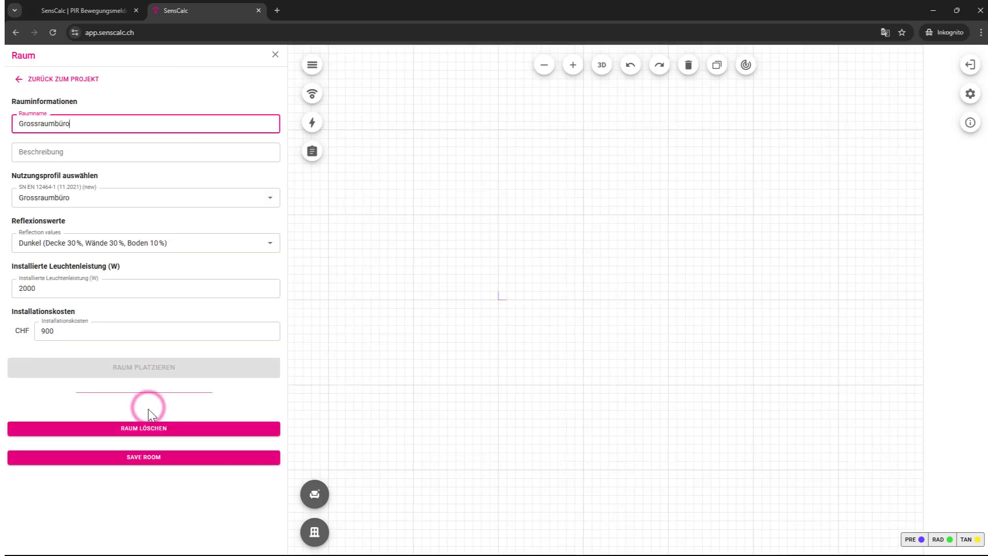
click(55, 123)
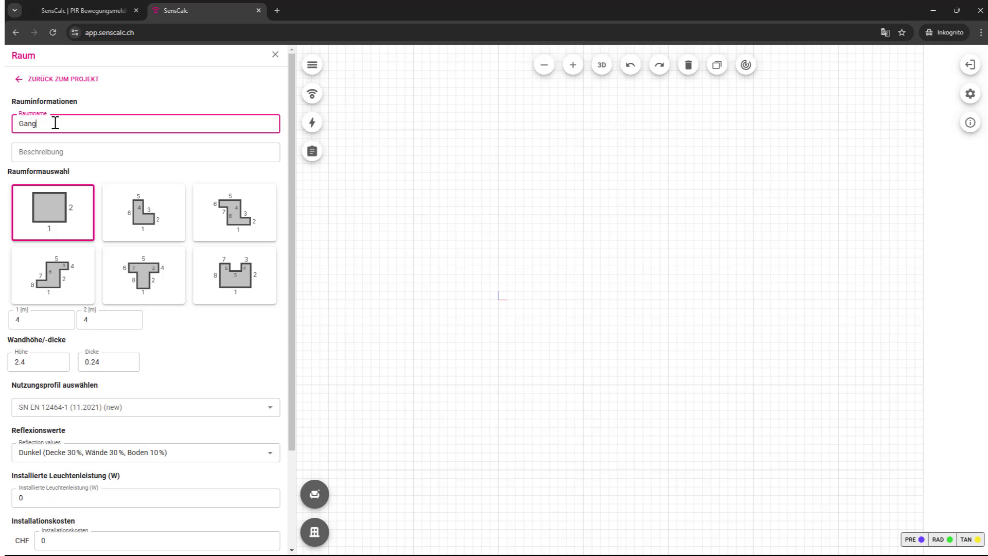
click(222, 222)
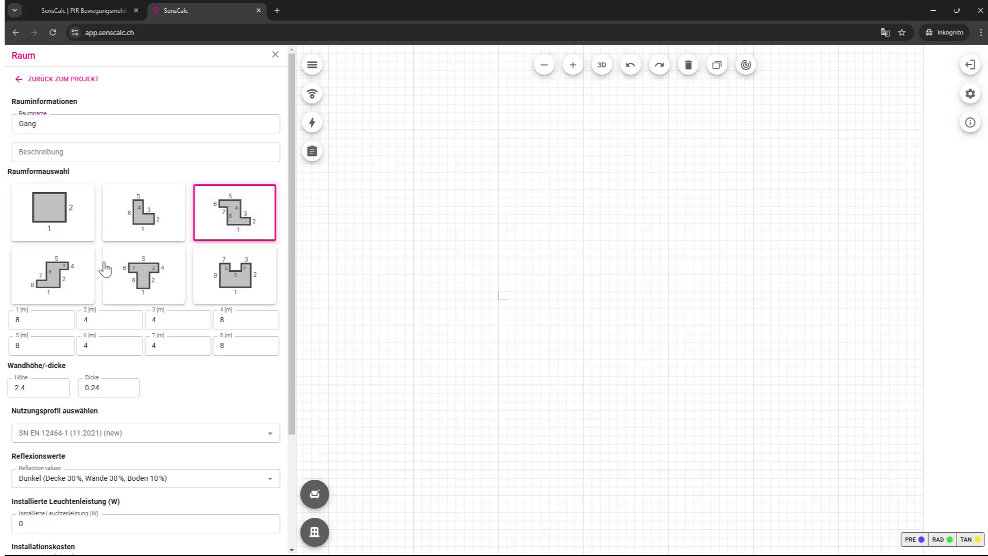
drag(28, 389, 7, 392)
click(103, 389)
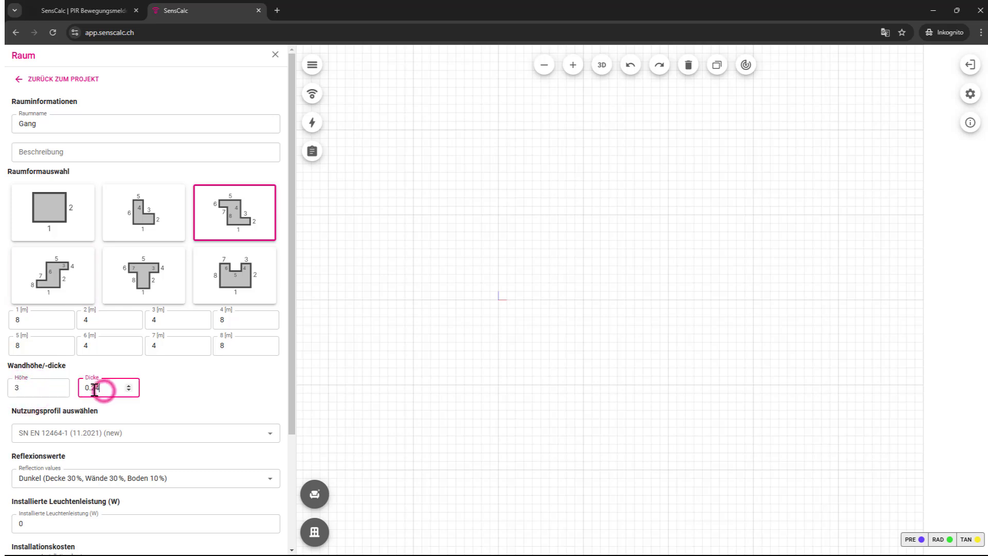
drag(91, 389, 115, 390)
click(39, 388)
Step: Set the Gang usage profile to Verkehrsfläche and select the installation cost value
click(155, 432)
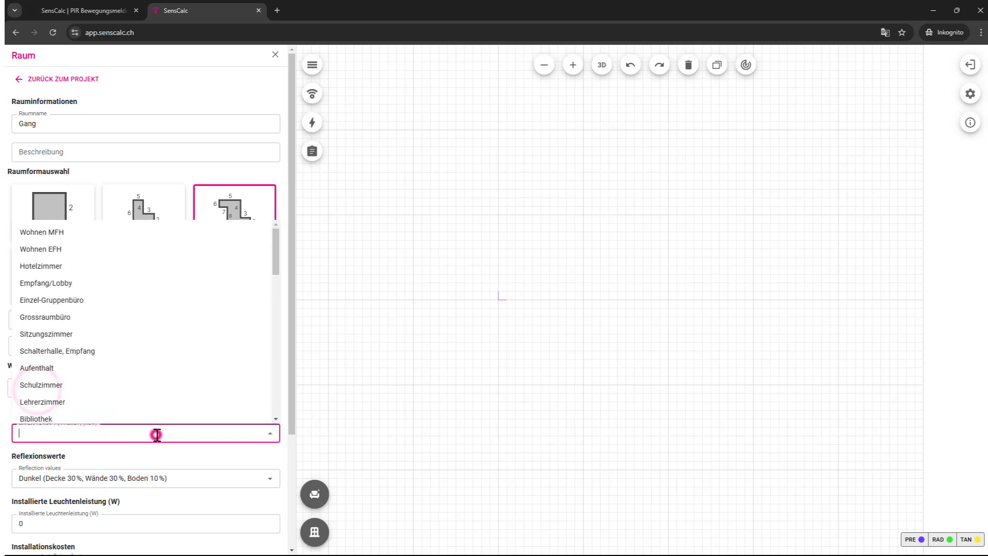
drag(275, 252, 274, 394)
click(55, 306)
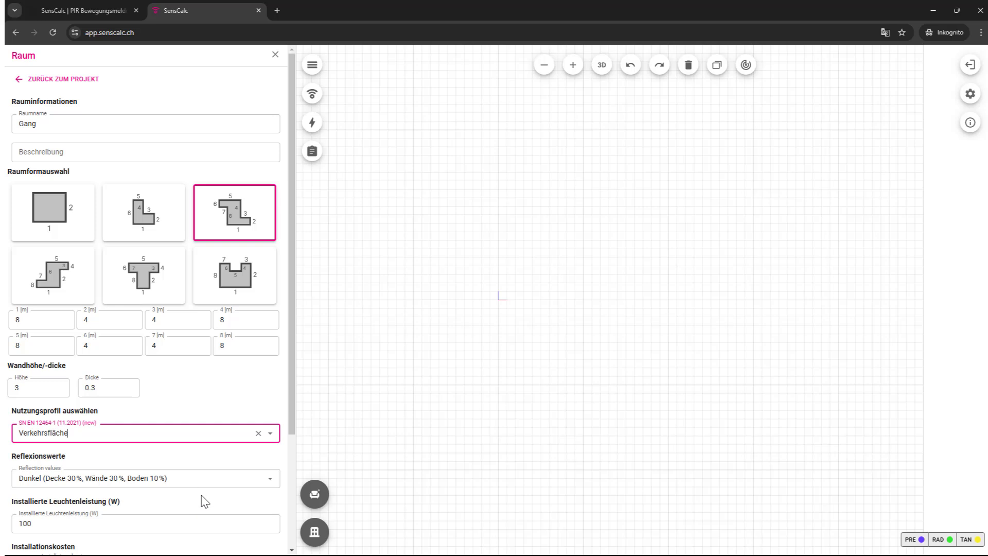
scroll(204, 499, down, 2)
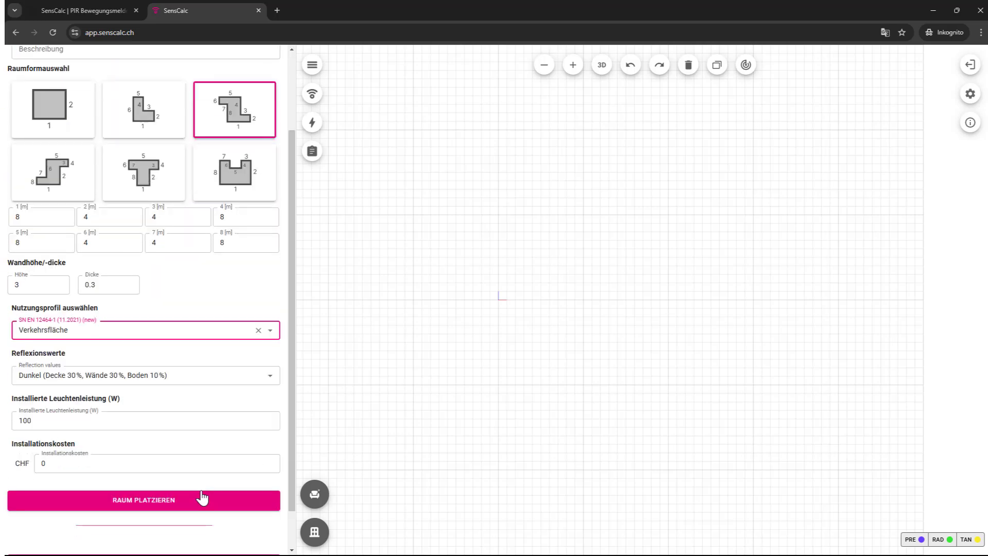
double_click(49, 463)
Step: Set the installation cost to CHF 450 and place the Gang room on the plan
text(2)
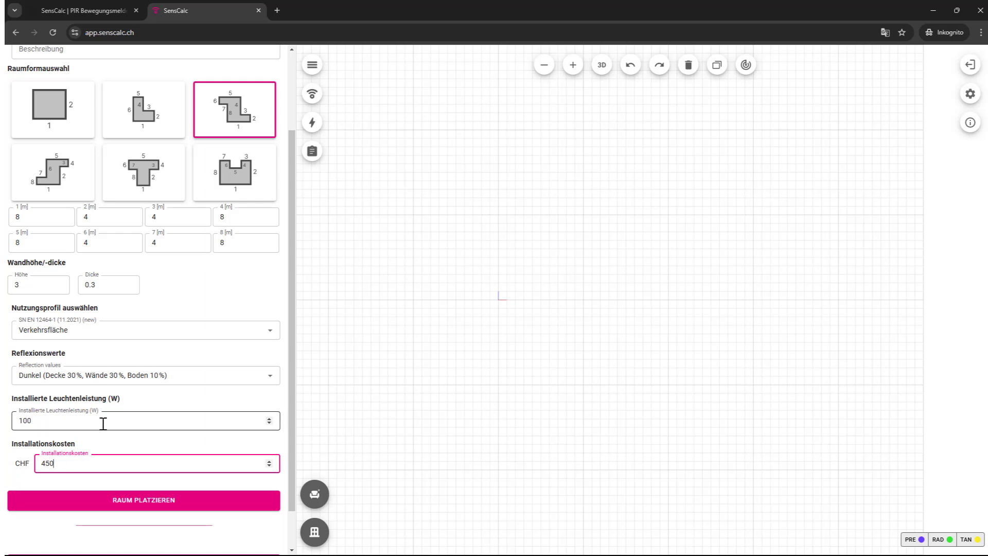
click(126, 500)
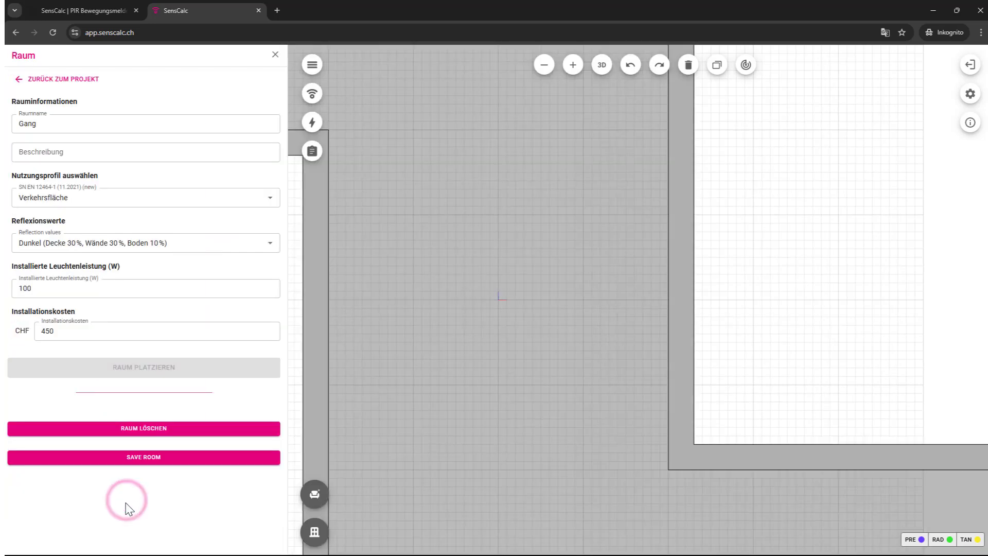
scroll(494, 433, down, 6)
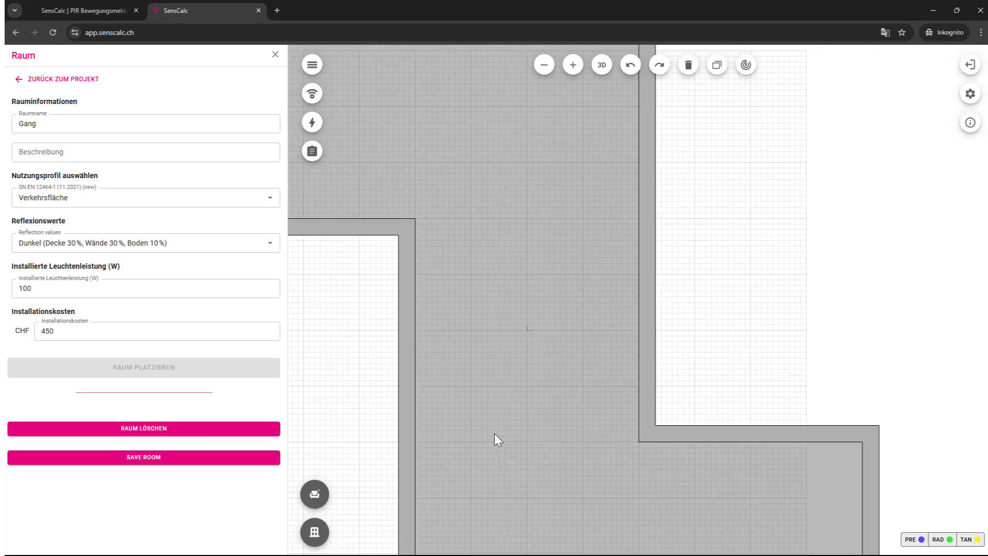
scroll(606, 399, up, 3)
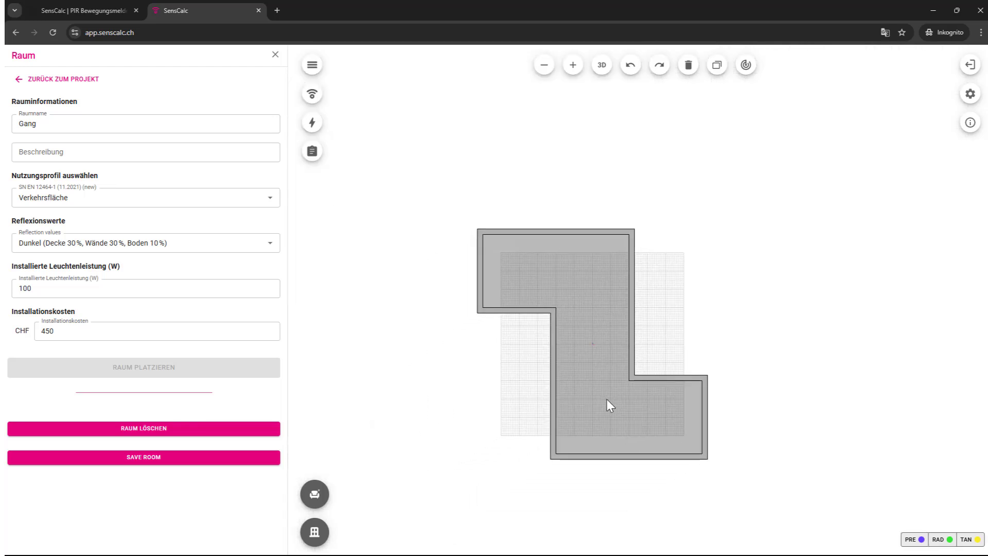
drag(591, 376, 582, 415)
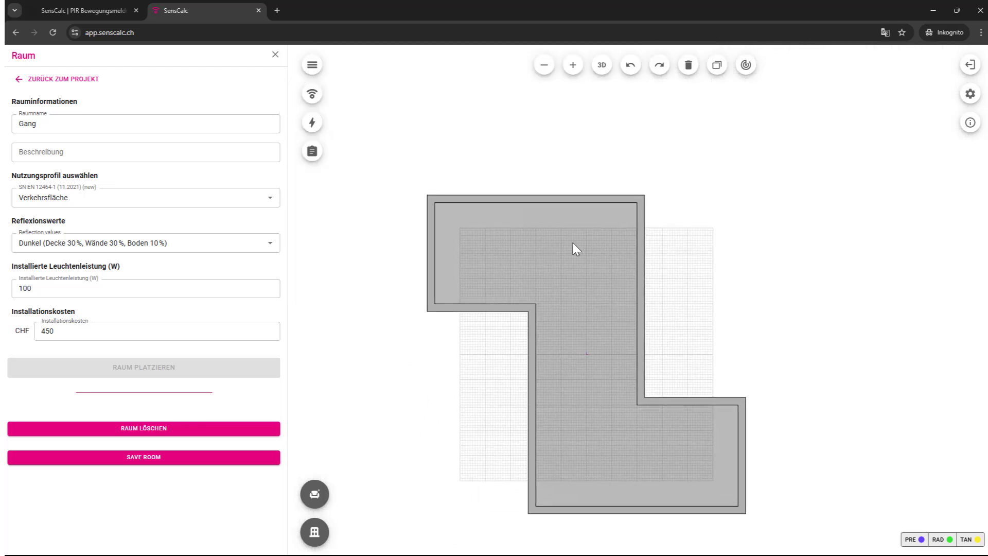
Step: Move the top, bottom and lower inner walls so the segments measure 4,53 m and 7,47 m
click(554, 203)
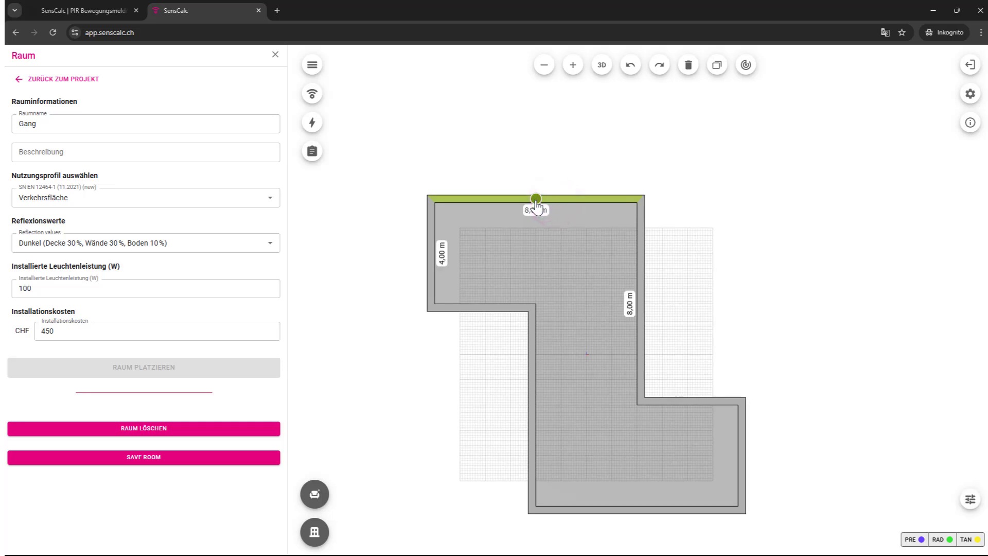
drag(535, 200, 543, 236)
click(535, 235)
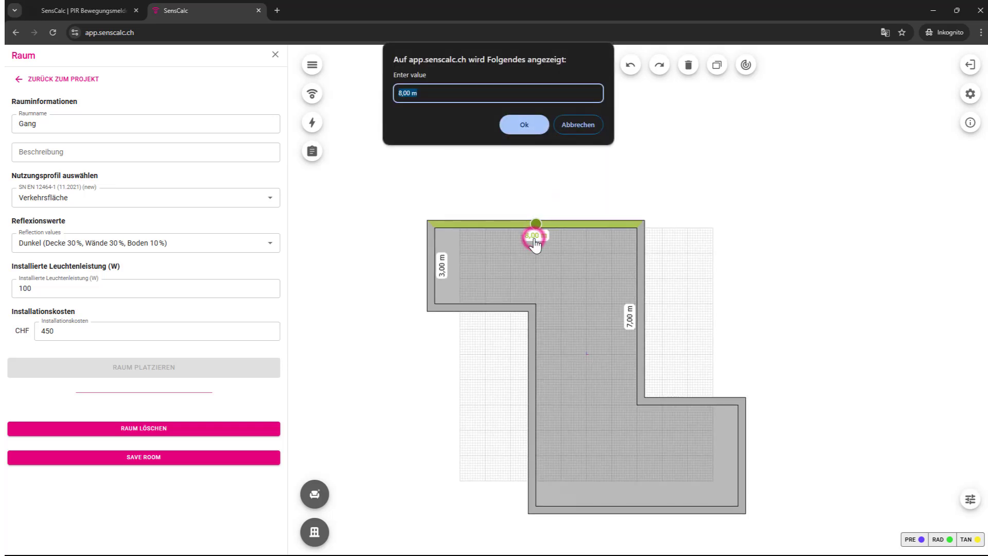
click(521, 128)
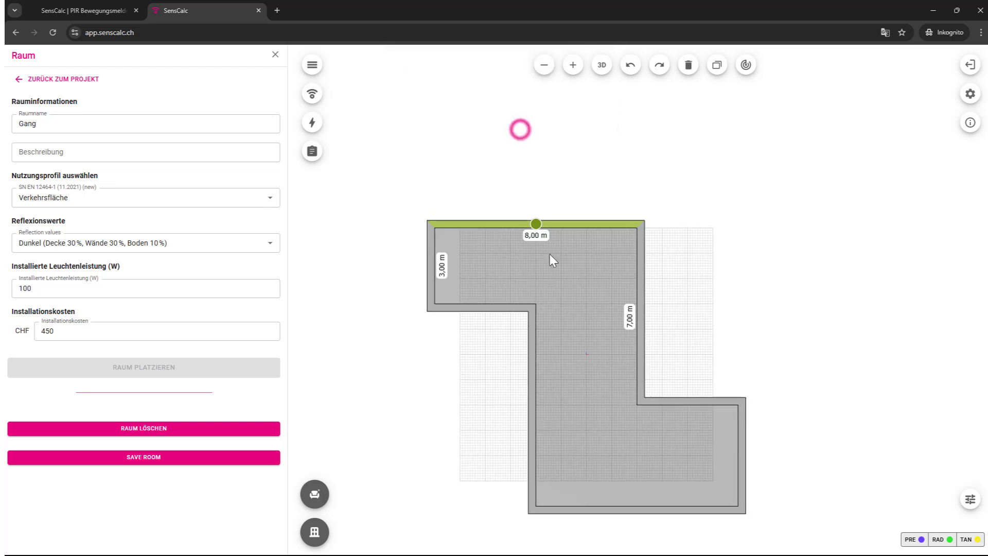
click(650, 509)
drag(636, 510, 636, 484)
click(533, 407)
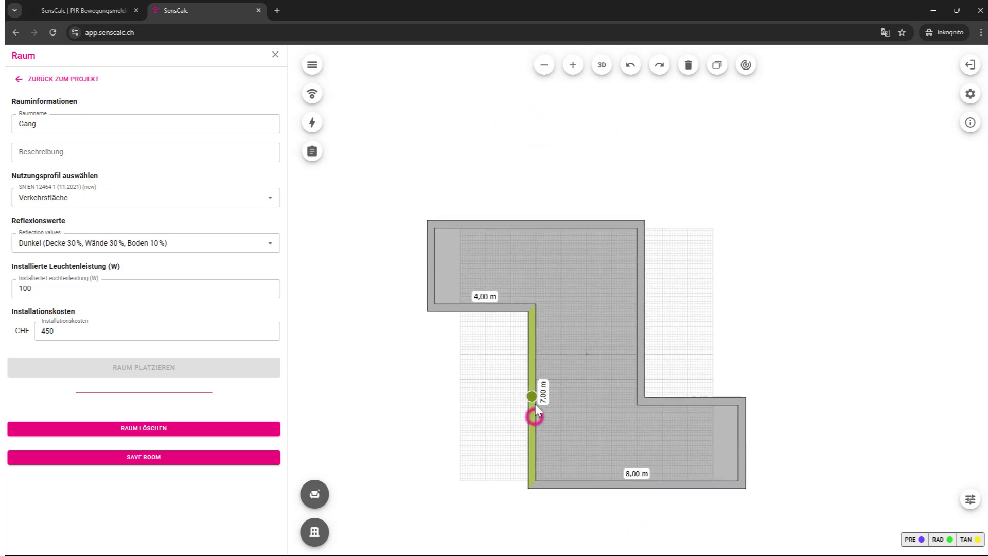
drag(533, 400, 546, 404)
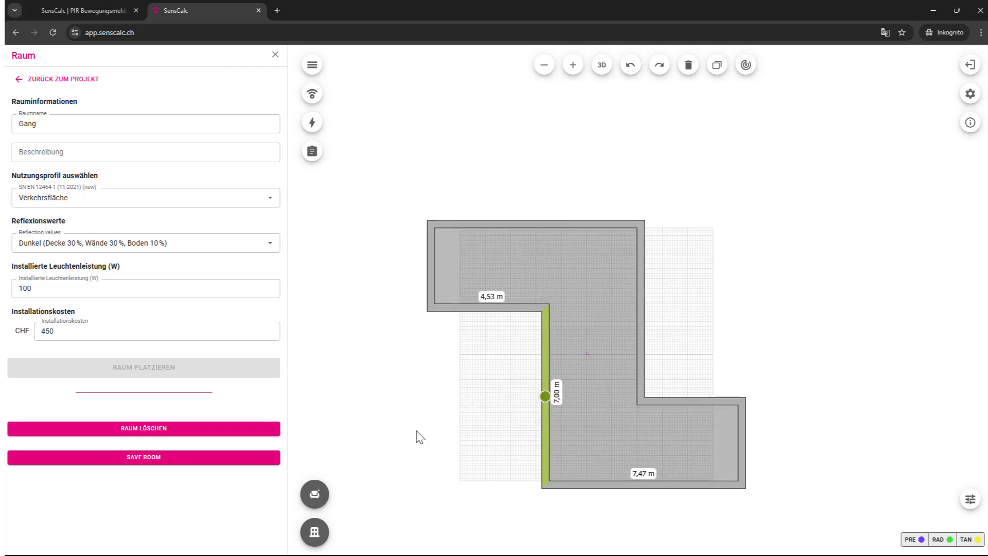
Step: Add 0,89 m doors on three Gang walls, including bottom and upper inner walls, and save the room
click(315, 531)
click(380, 532)
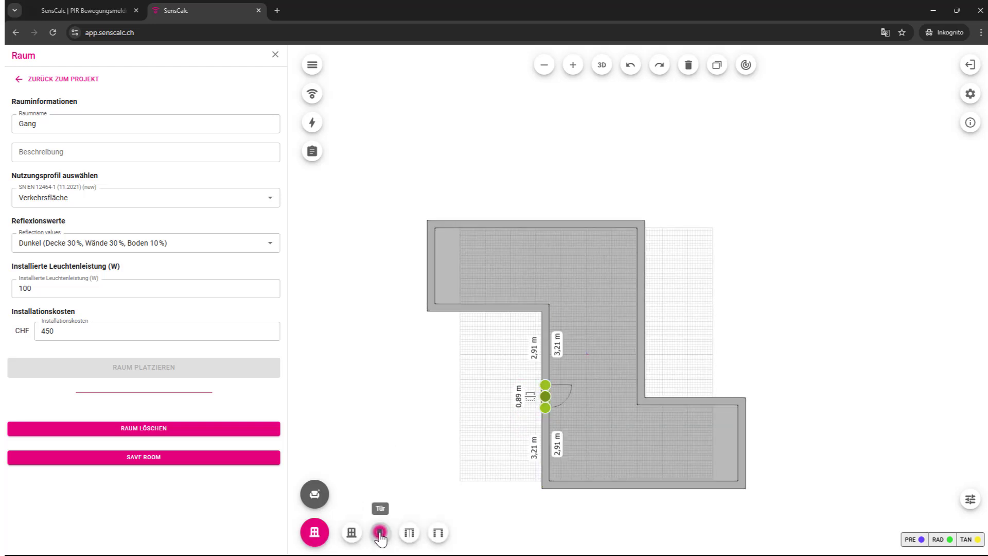
click(642, 486)
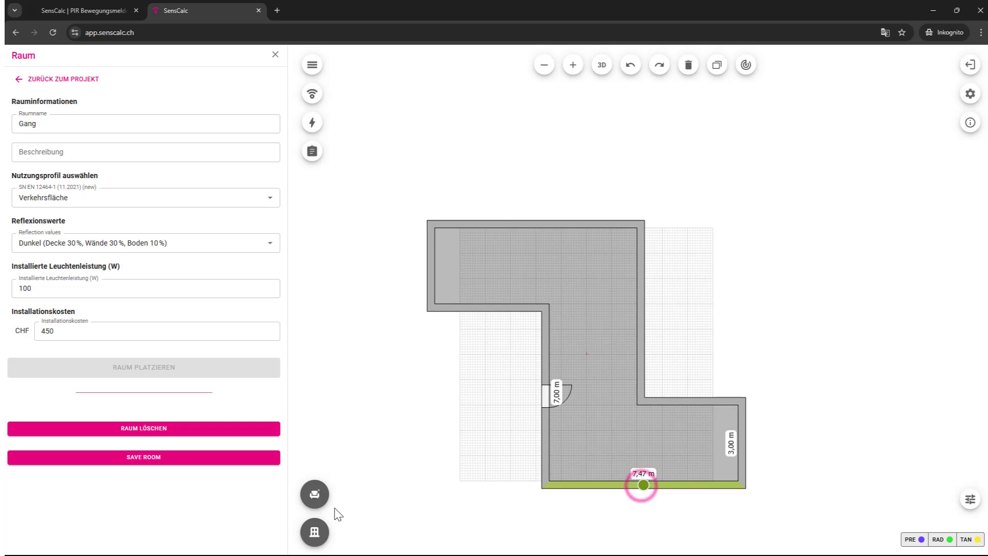
click(319, 534)
click(380, 533)
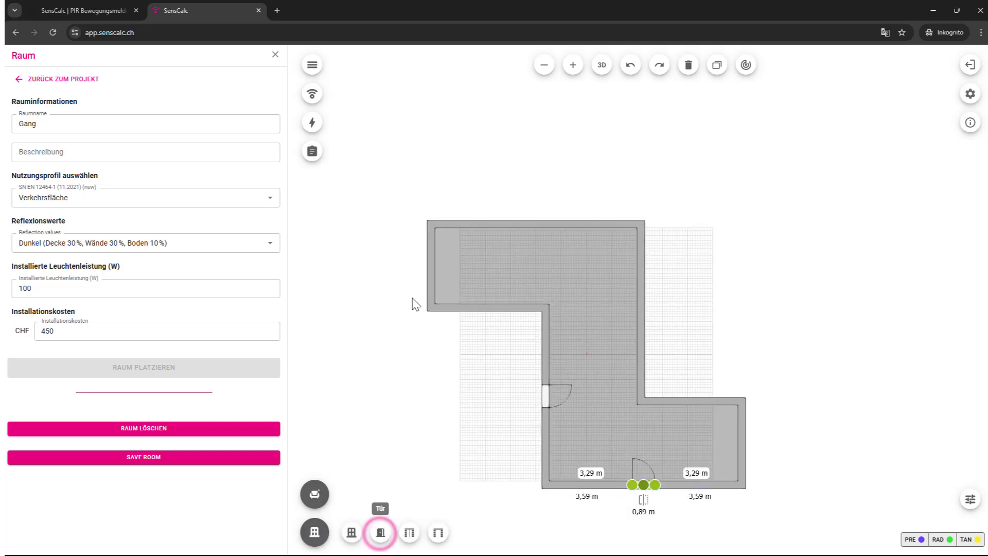
click(488, 307)
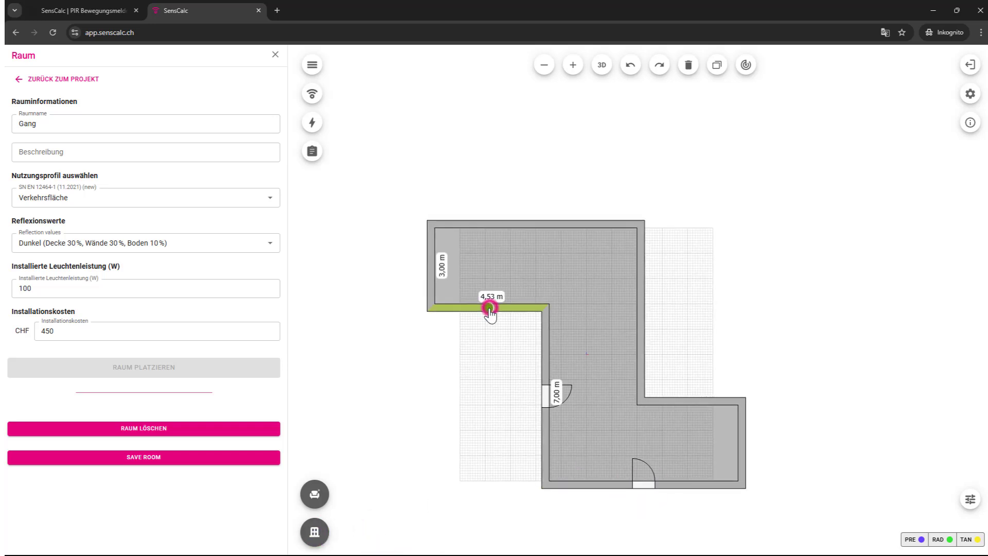
click(315, 531)
click(381, 534)
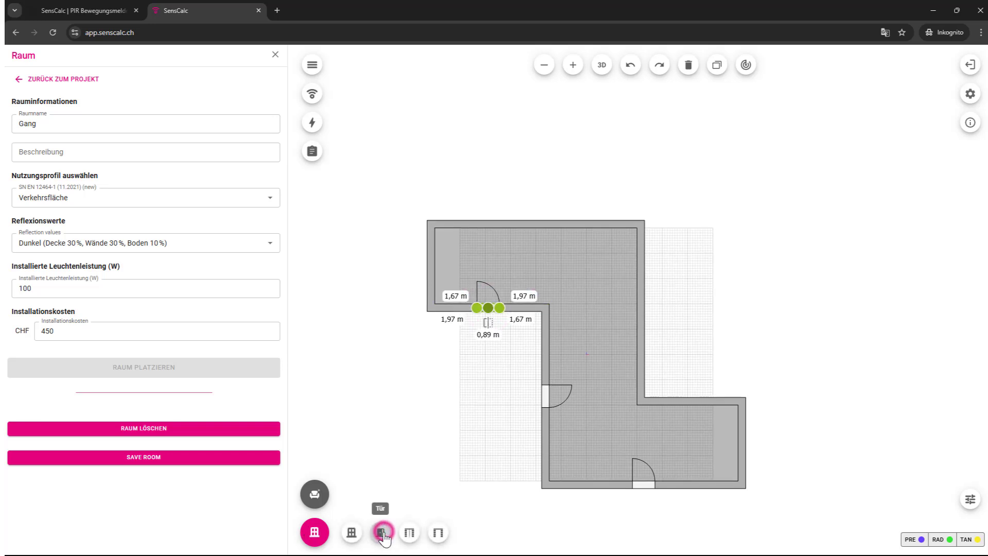
click(400, 403)
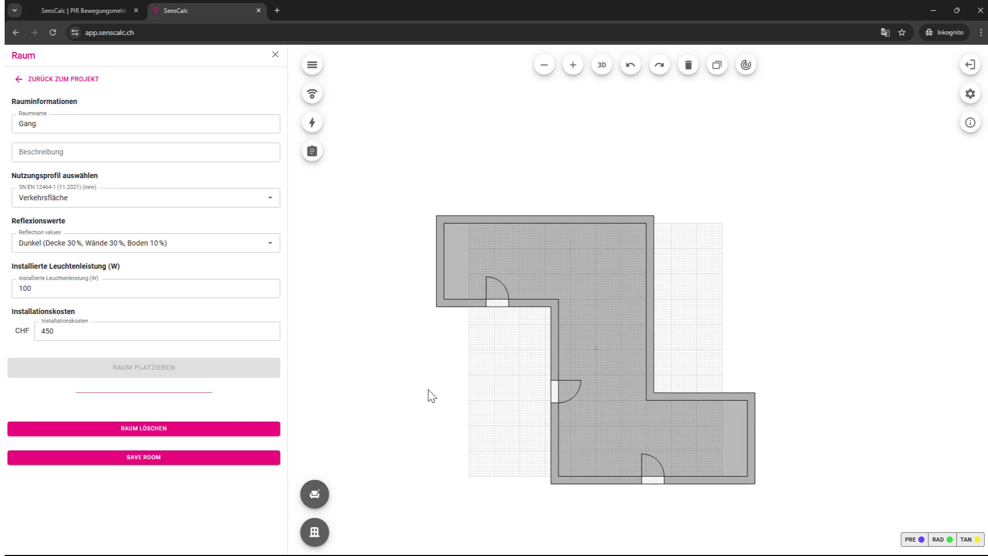
click(134, 461)
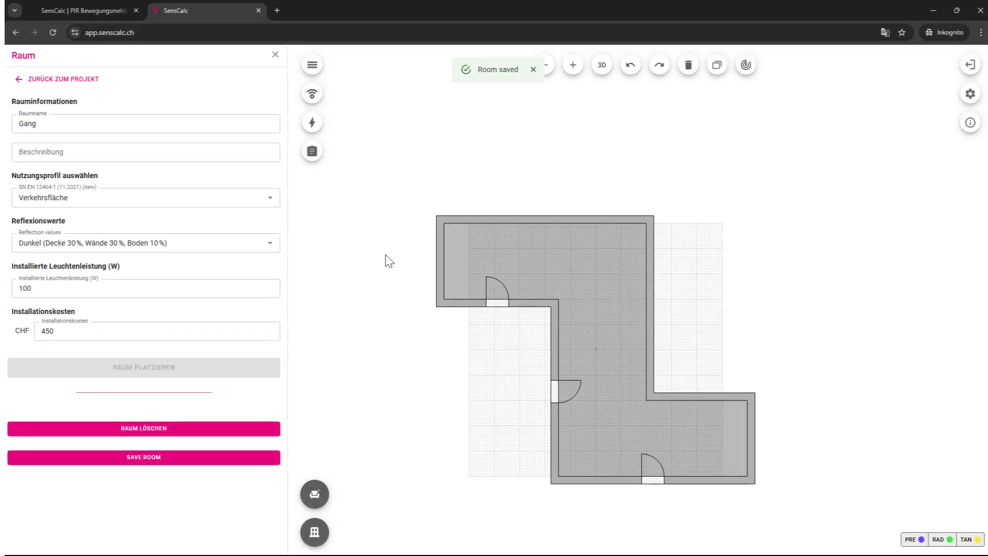
Step: Go back to the project overview and display the Grossraumbüro plan
click(19, 85)
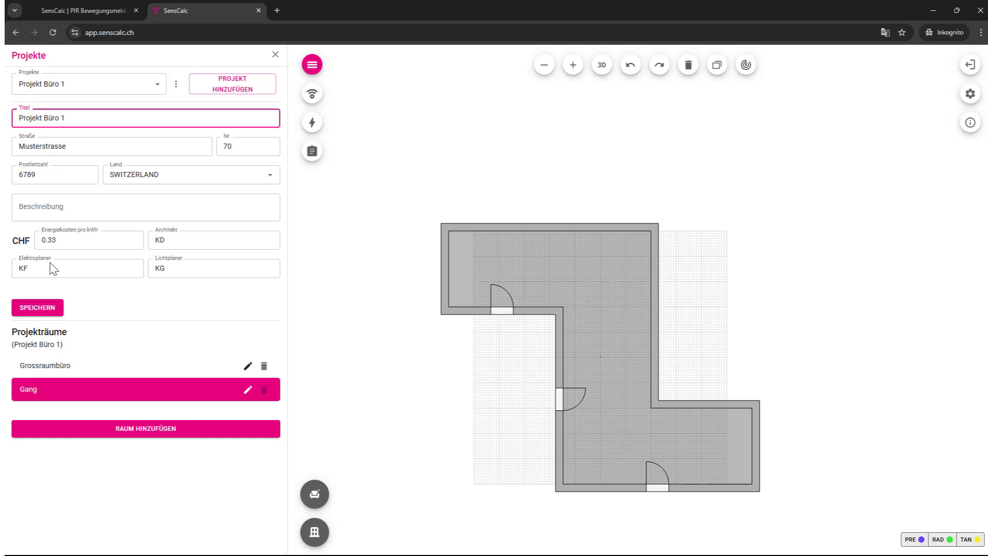
click(76, 366)
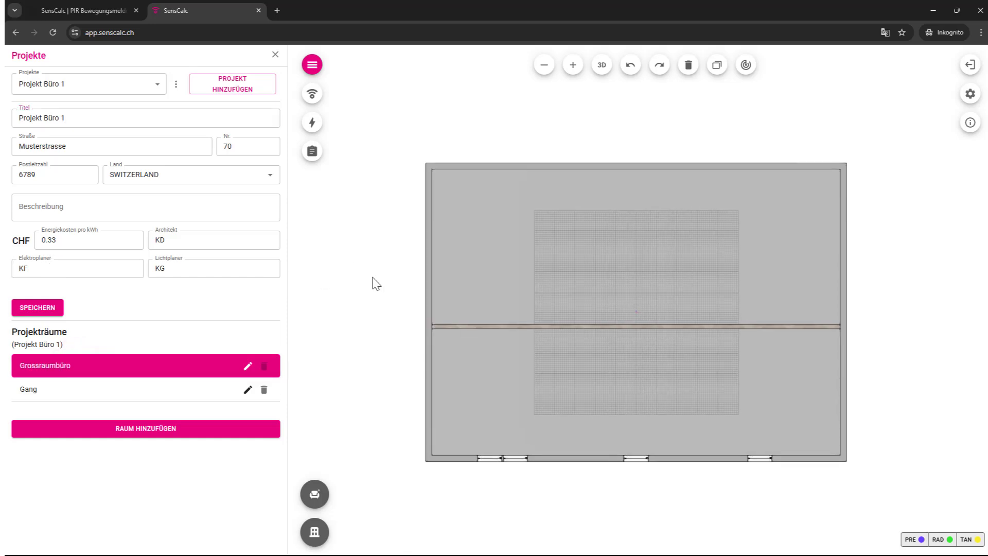
Step: Filter the sensor list to Steinel ceiling-mounted sensors and pick the PD_IR_4360-8 row
click(312, 98)
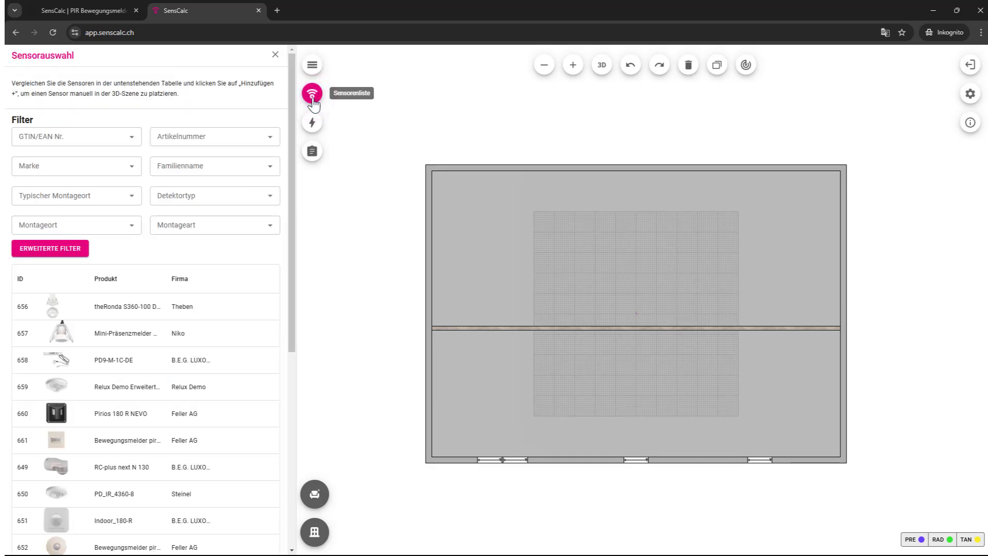
mouse_move(292, 105)
mouse_down()
mouse_move(315, 340)
mouse_move(291, 101)
mouse_up()
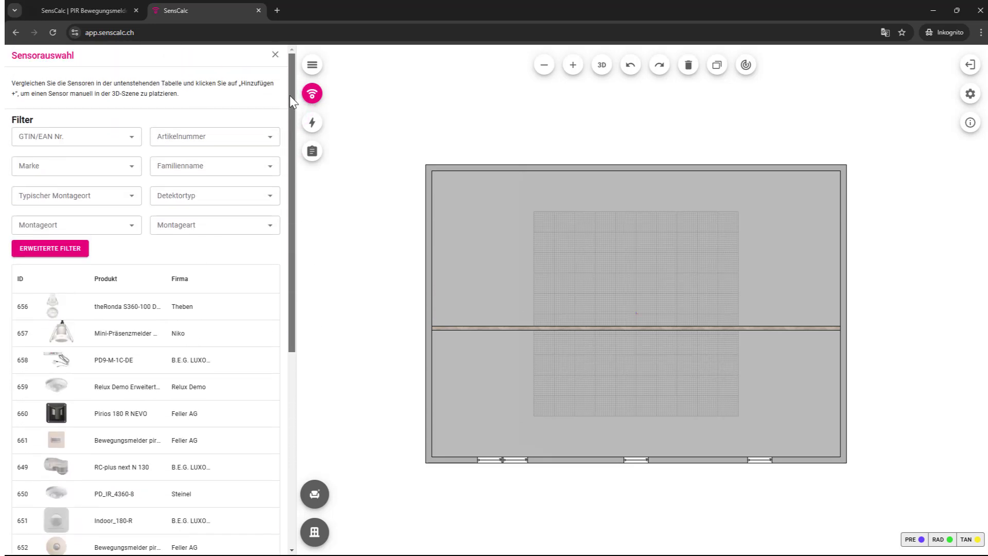
click(133, 136)
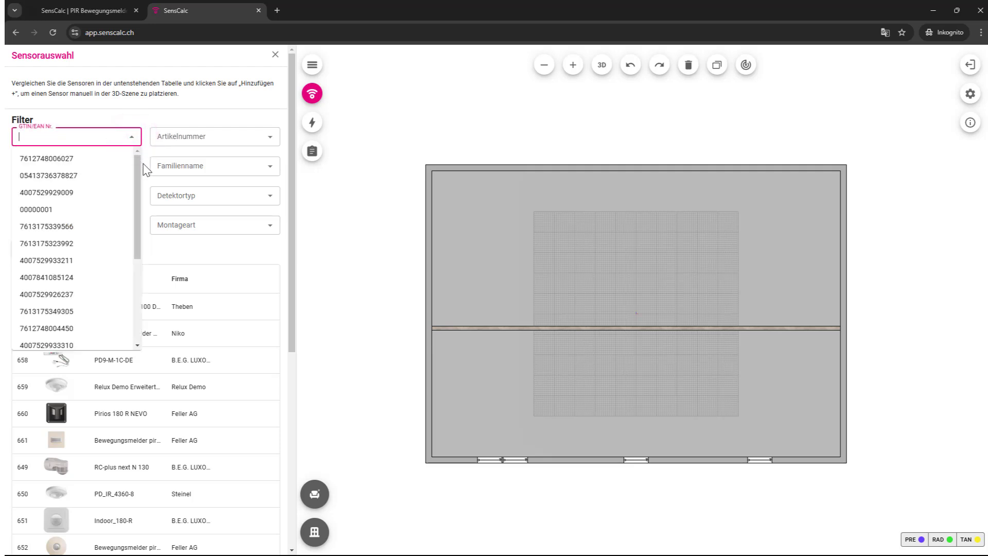
drag(140, 170, 133, 122)
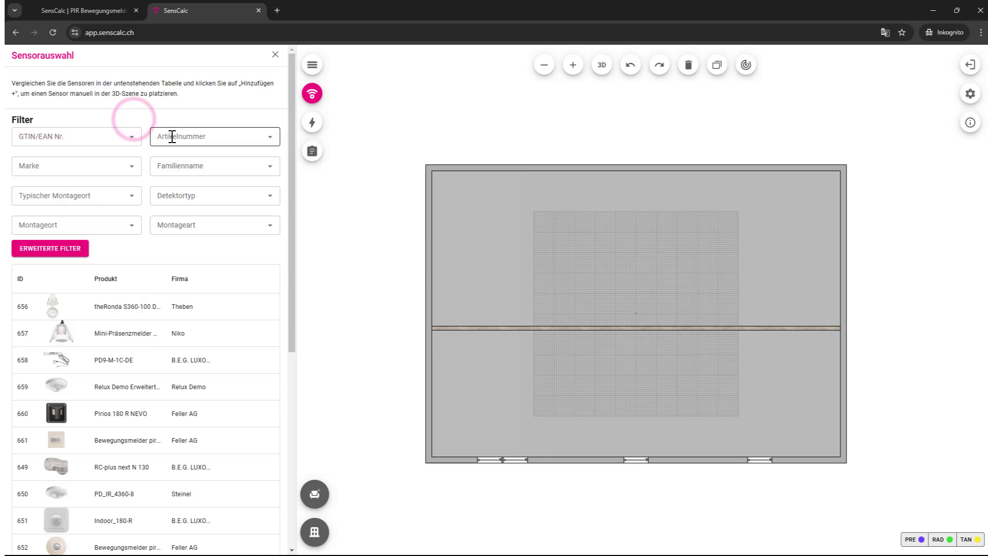
click(133, 170)
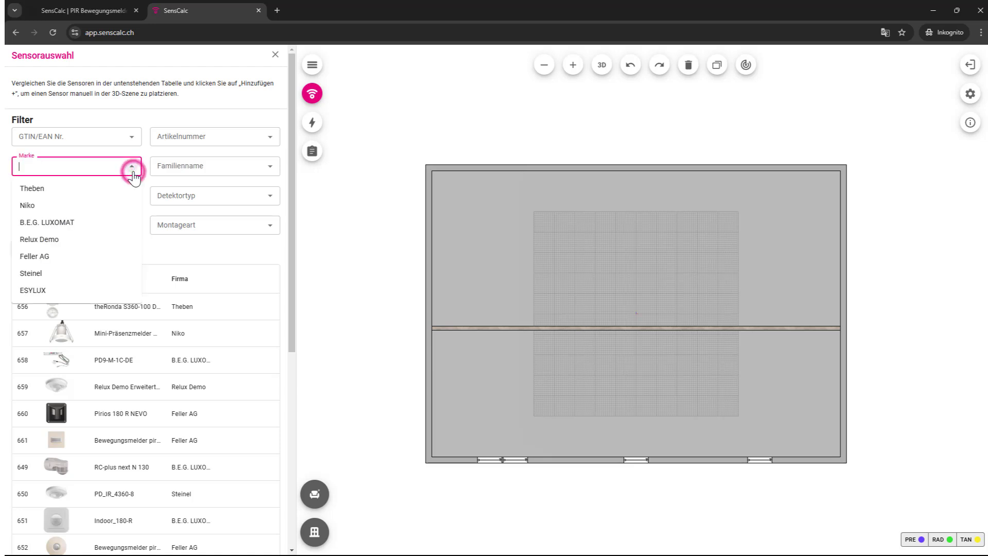
click(106, 276)
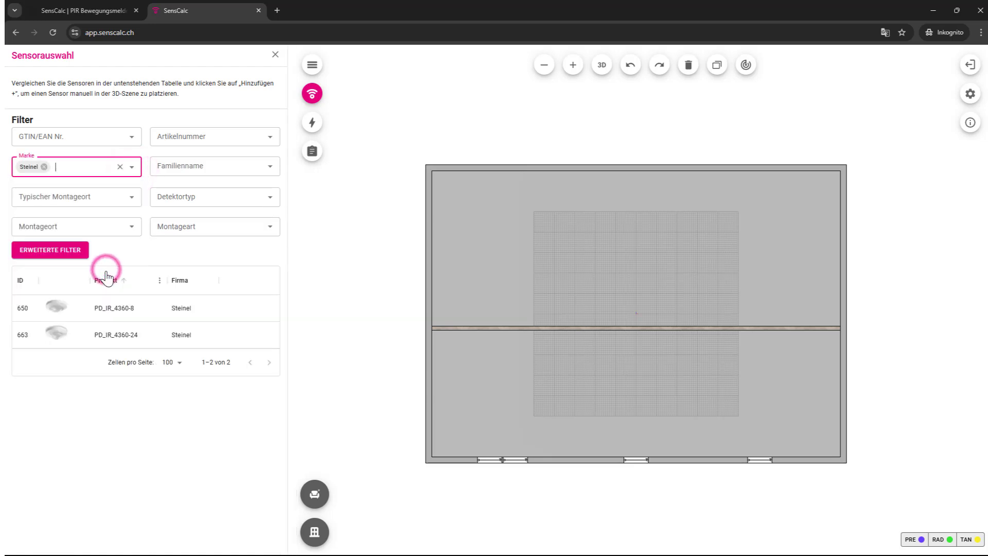
click(132, 227)
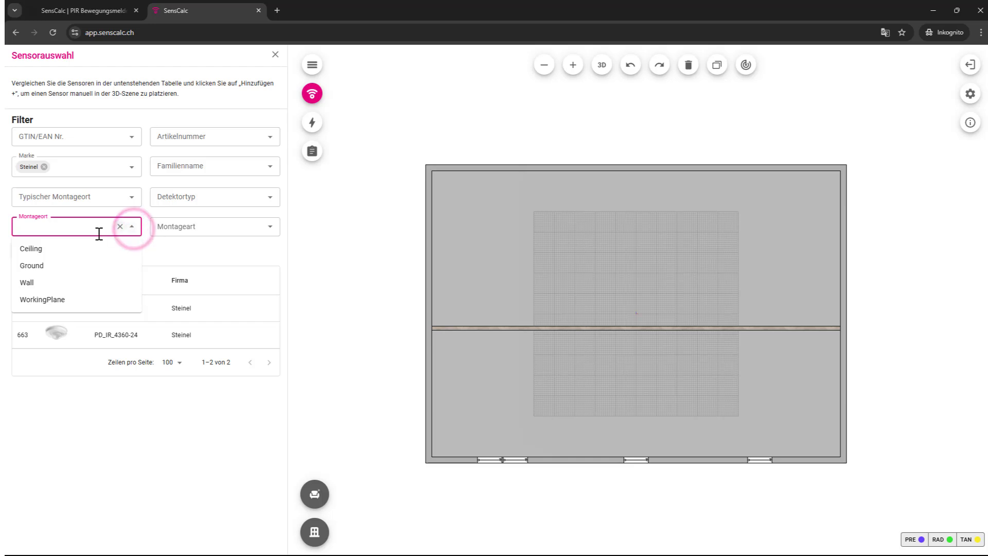
click(70, 253)
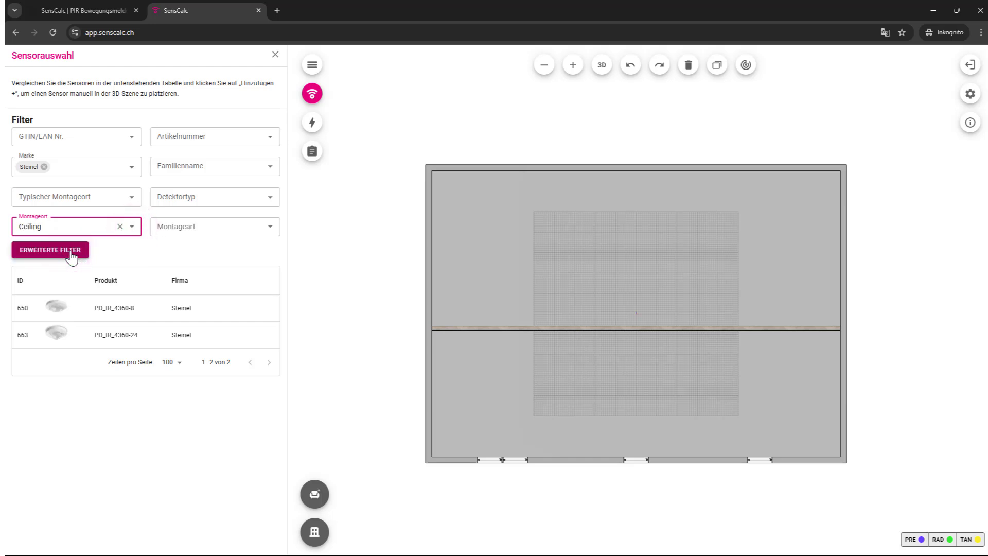
click(147, 307)
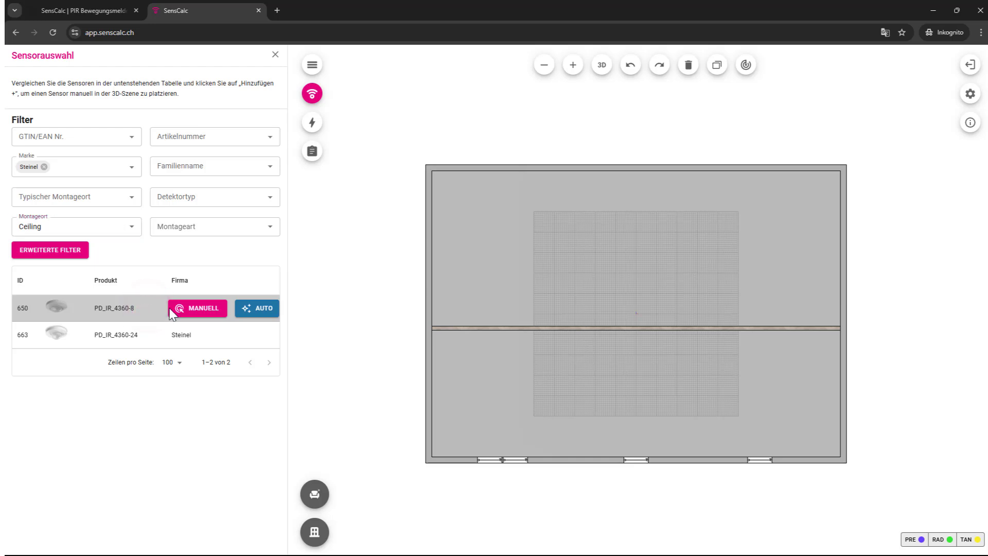
Step: Auto-place PD_IR_4360-8 sensors in the Grossraumbüro and pan to view their coverage
click(260, 311)
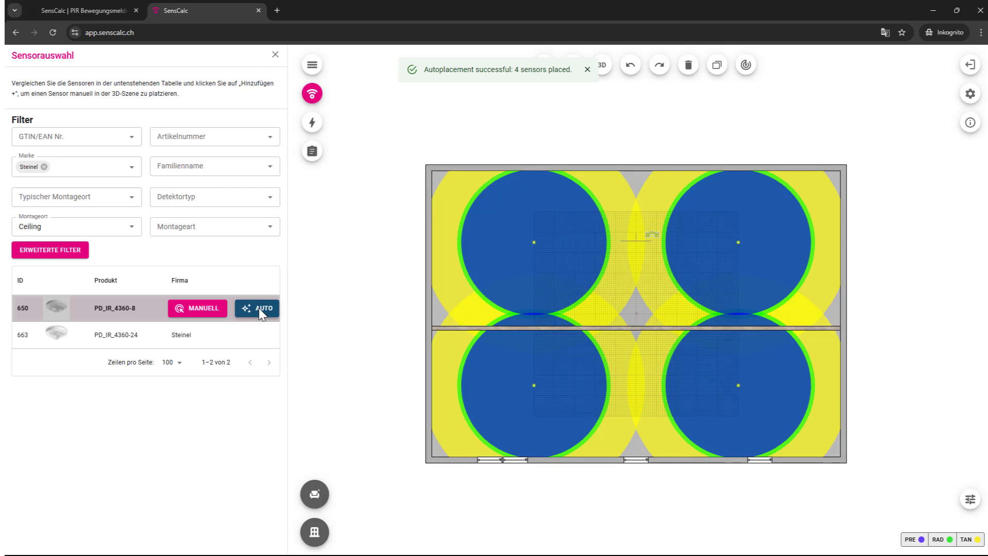
drag(384, 339, 352, 322)
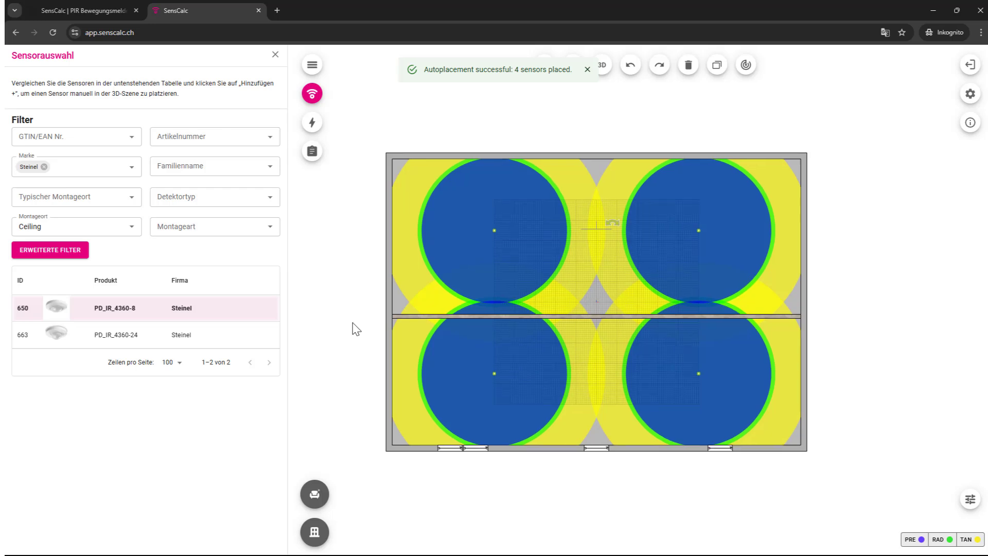
Step: Switch the office plan to 3D and orbit it to show the back walls and windows
click(605, 71)
drag(511, 440, 568, 442)
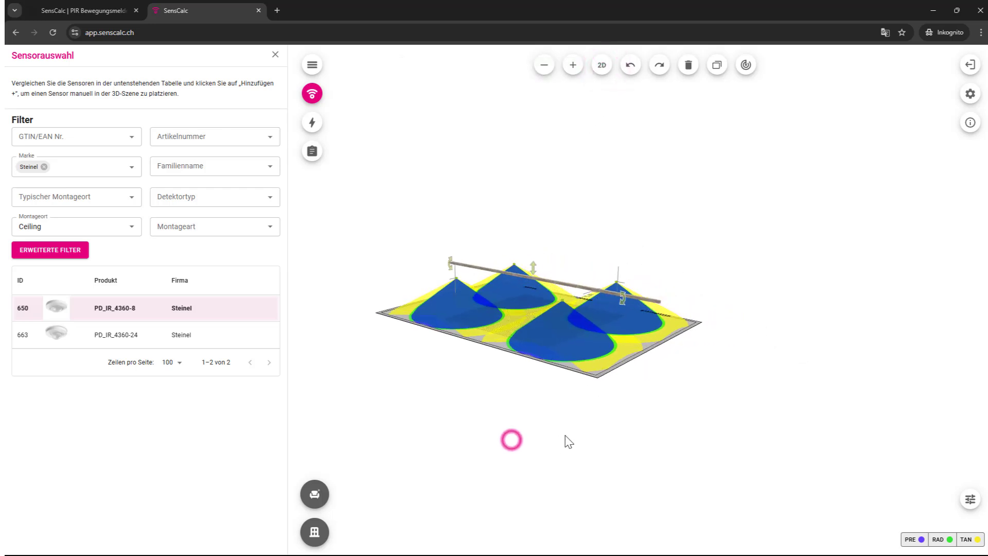
scroll(505, 288, up, 6)
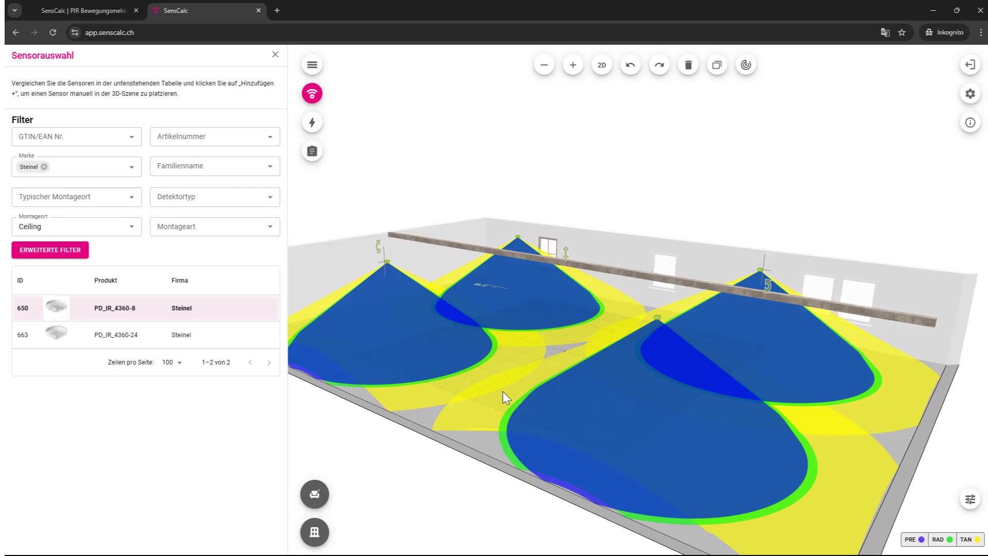
scroll(505, 411, down, 3)
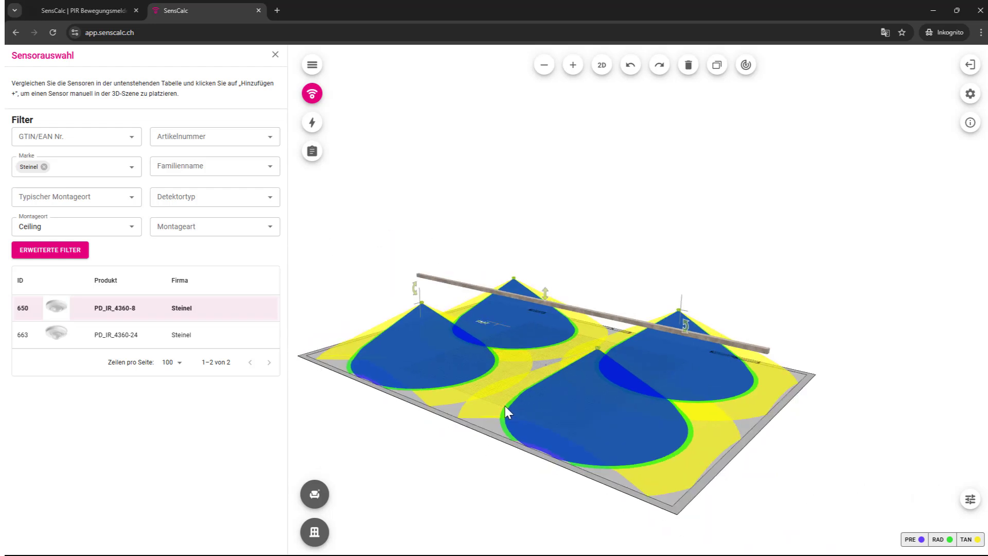
drag(502, 405, 721, 404)
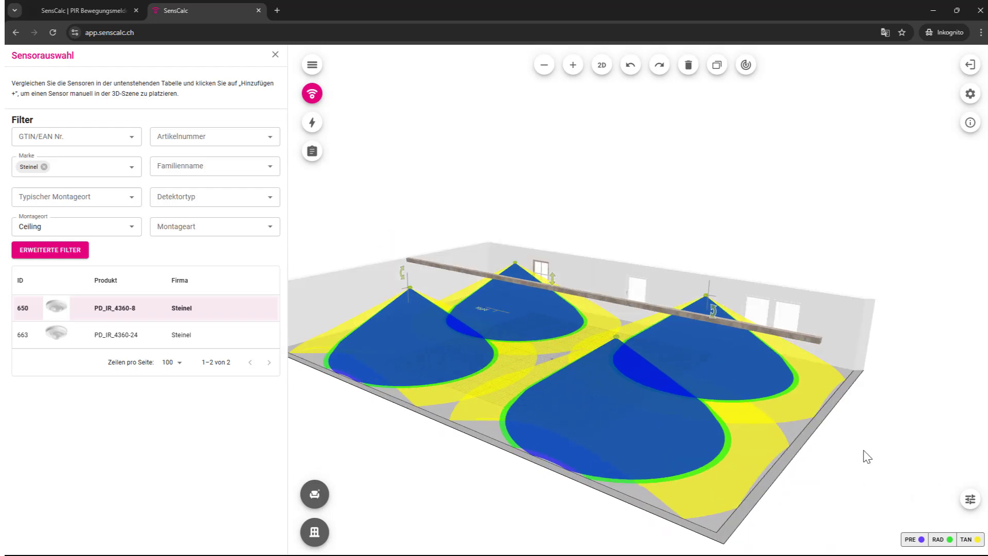
Step: Hide the tangential, radial and presence detection zones, then show all three again
click(967, 539)
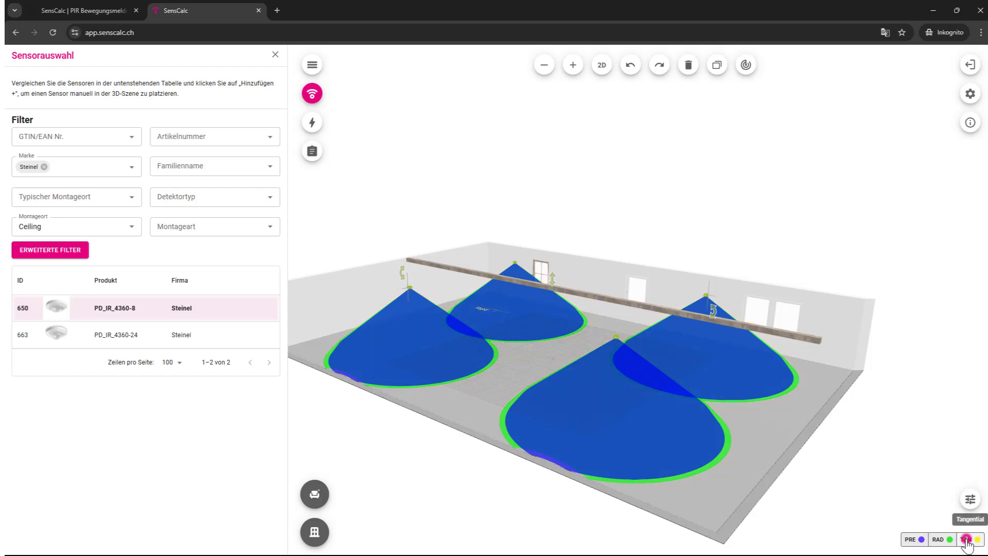
click(946, 540)
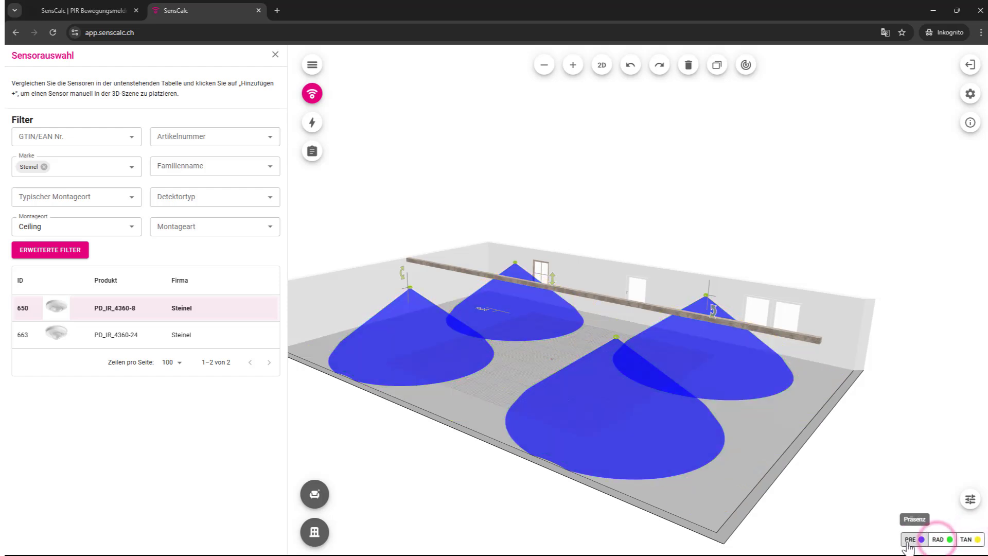
click(909, 540)
click(940, 539)
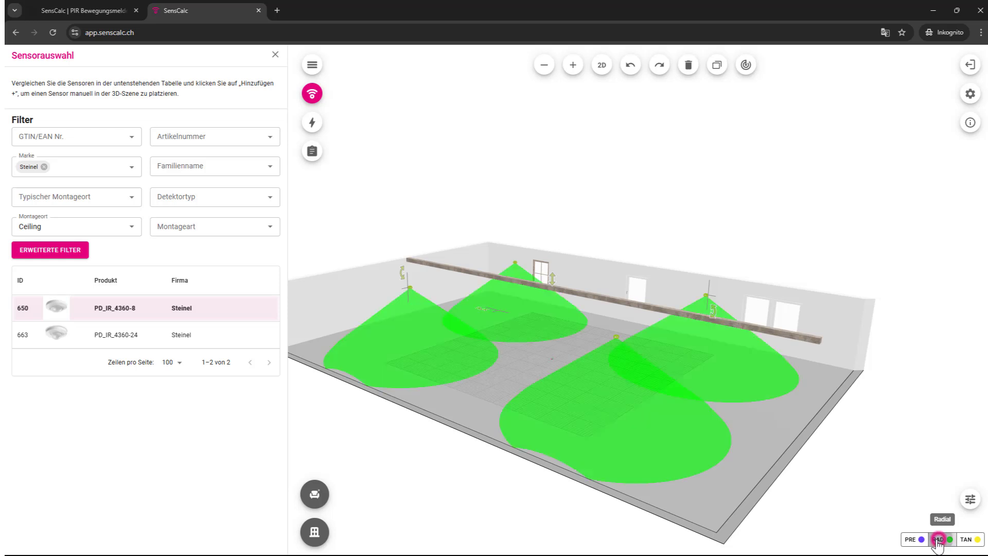
click(910, 539)
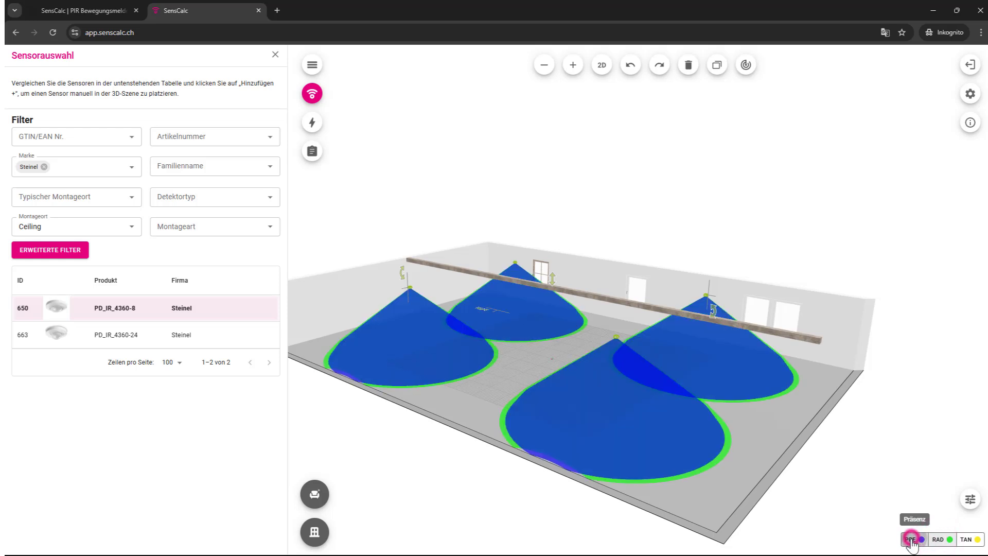
click(965, 539)
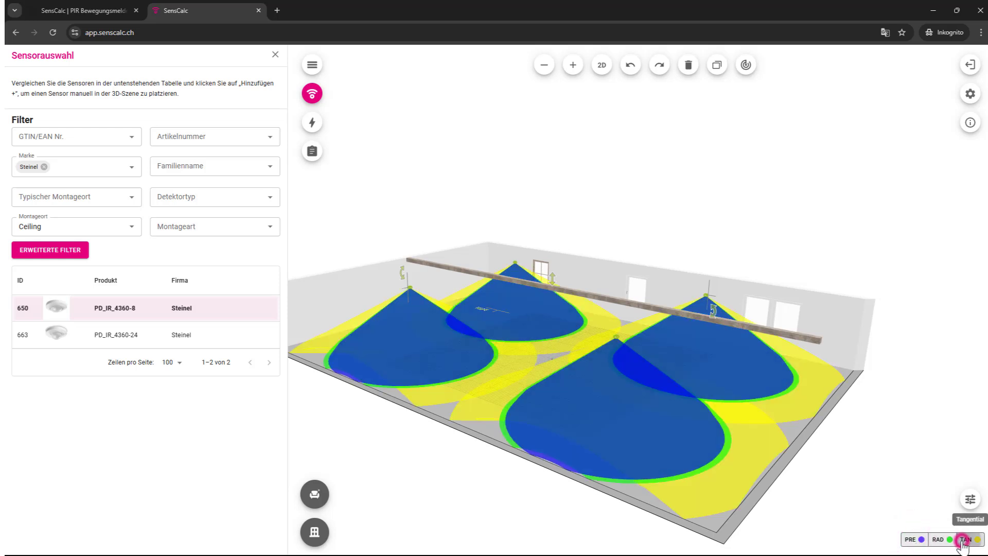
Step: Set the sensor's interface to DALI Addressable and housing to schwarz, keeping the Unterputz schwarz variant
click(969, 502)
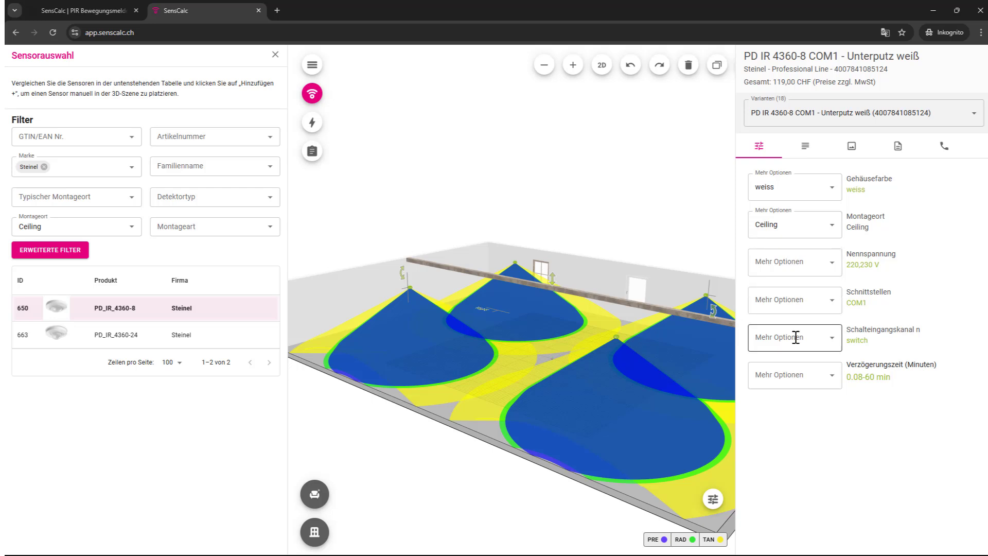
click(833, 306)
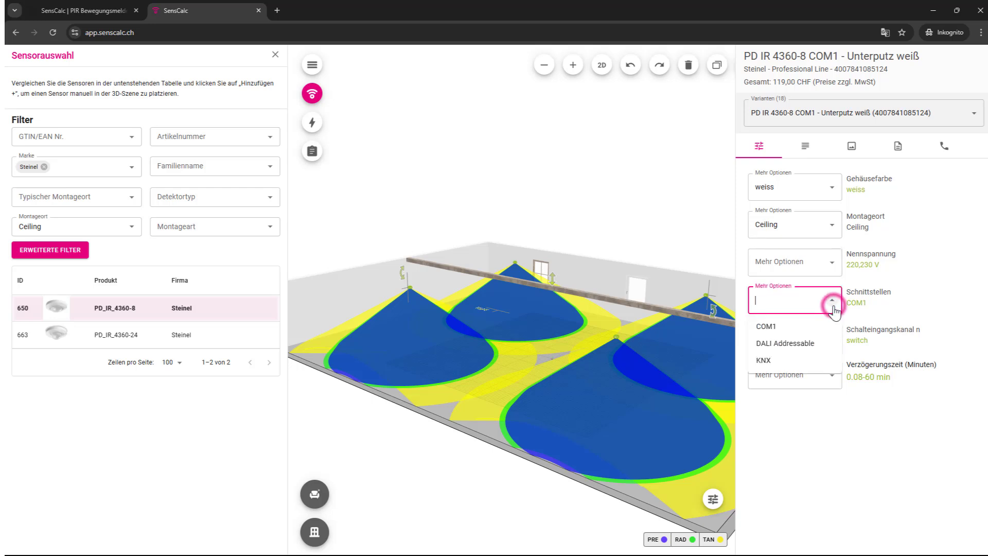
click(778, 344)
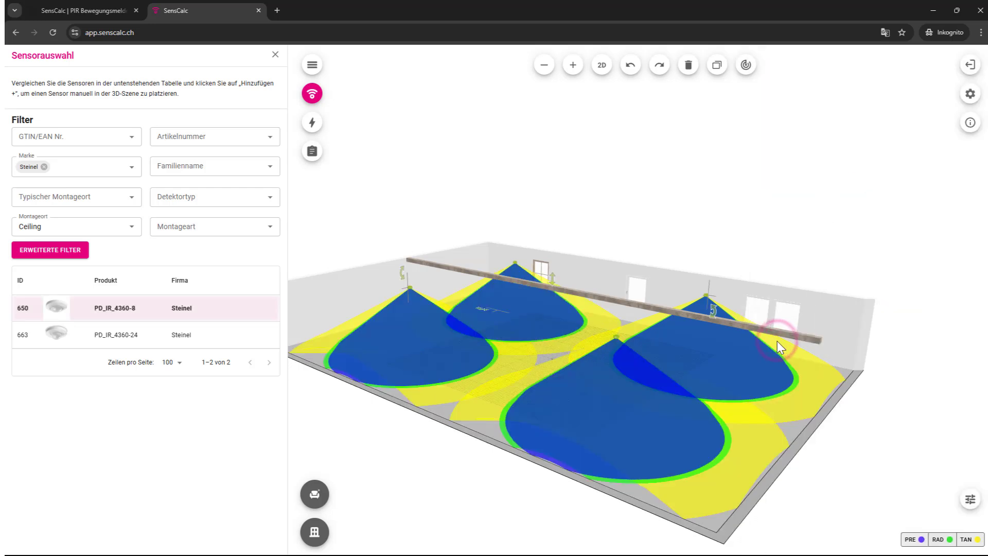
click(974, 502)
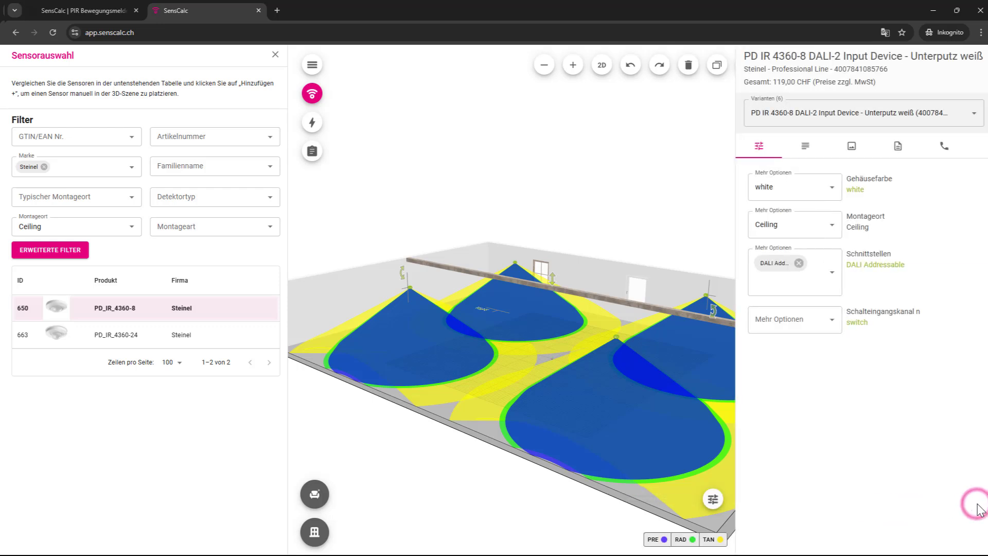
click(833, 189)
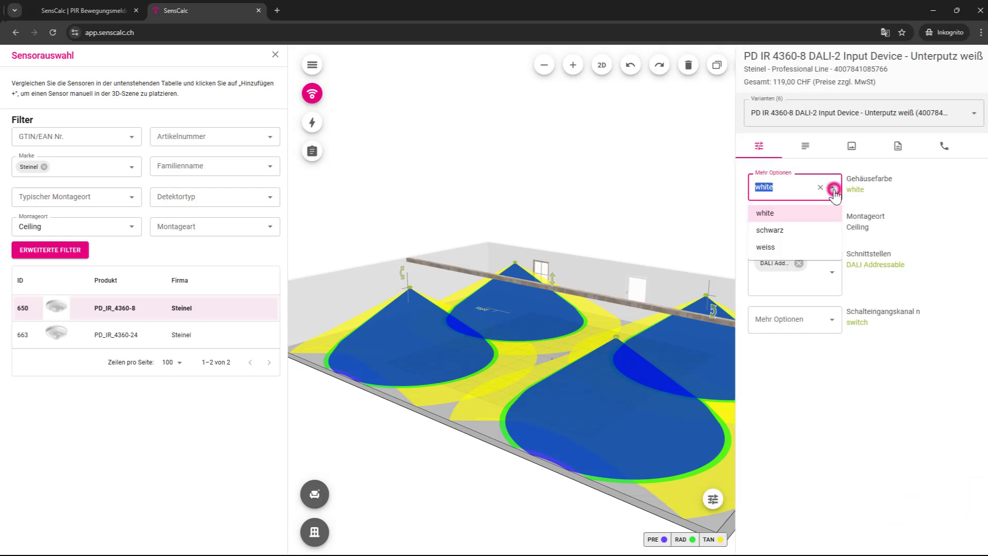
click(801, 229)
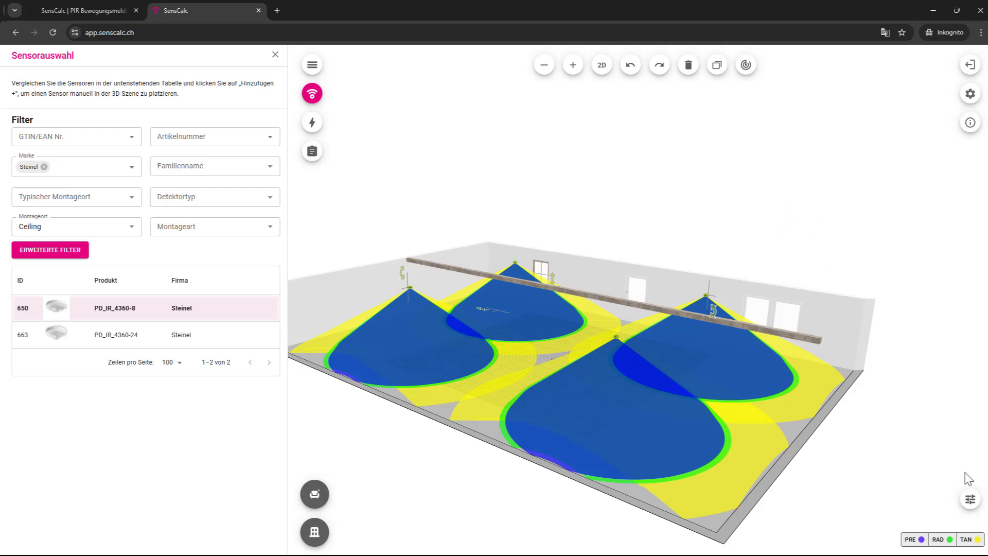
click(970, 499)
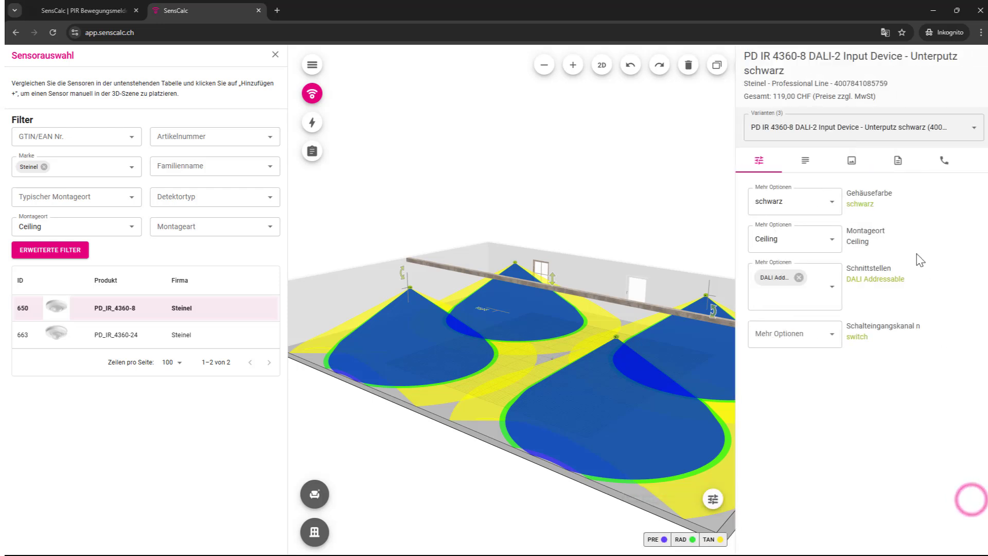
click(974, 127)
click(896, 164)
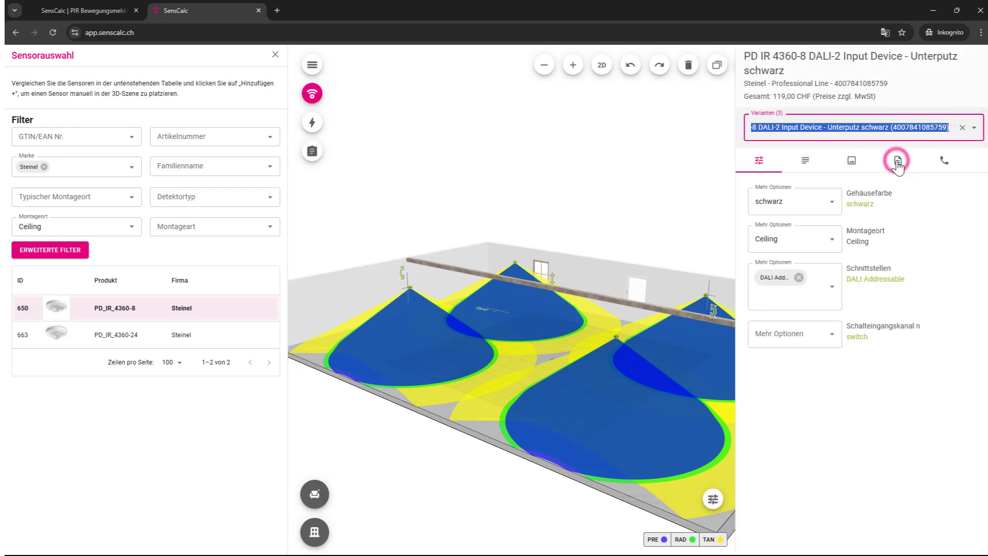
Step: Browse the sensor's description, images and documents, then close the product details panel
click(805, 163)
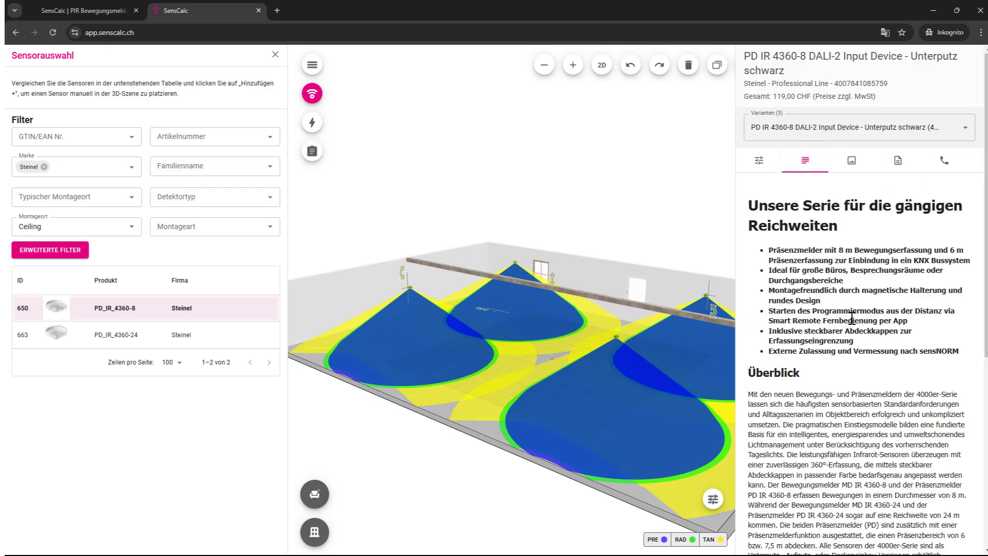
scroll(852, 316, down, 2)
scroll(851, 319, down, 4)
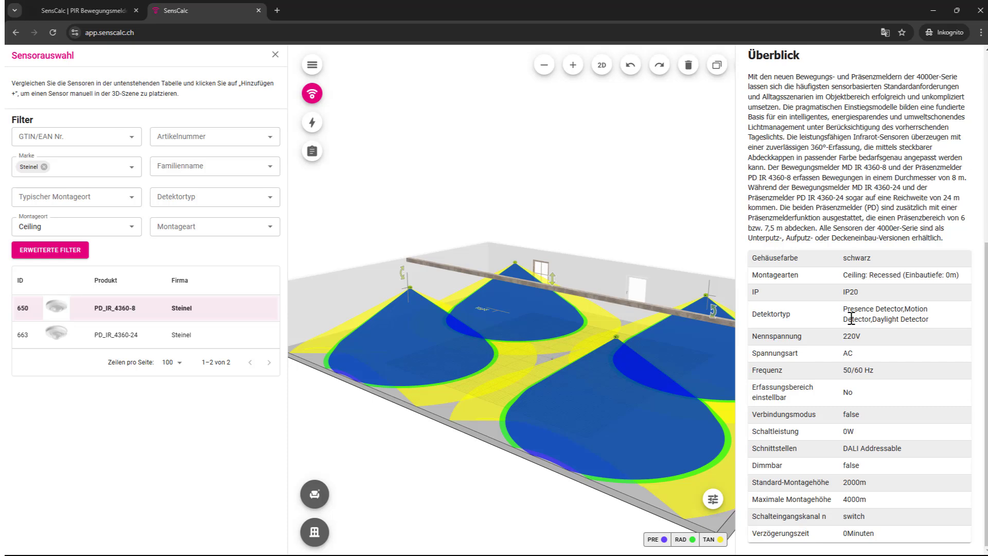
scroll(852, 318, up, 6)
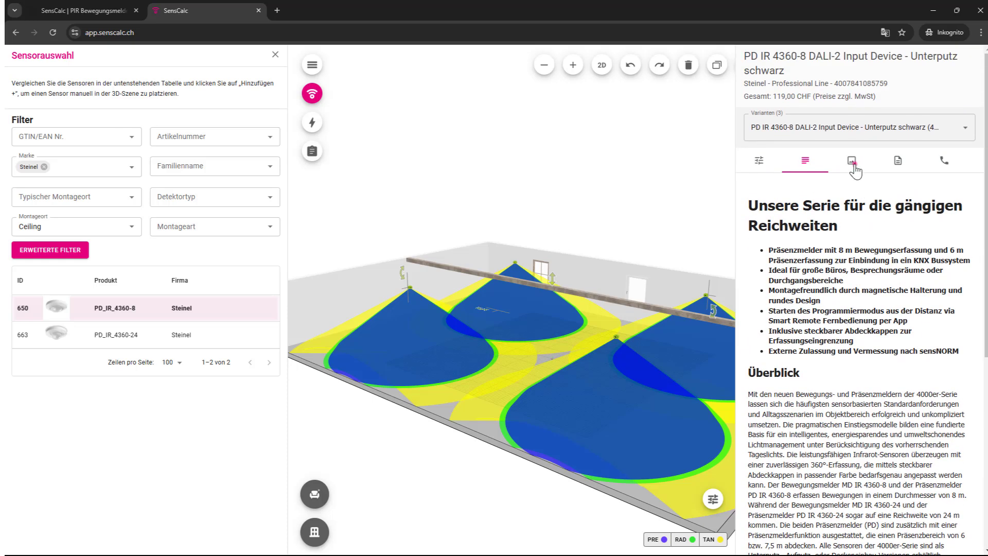
click(852, 162)
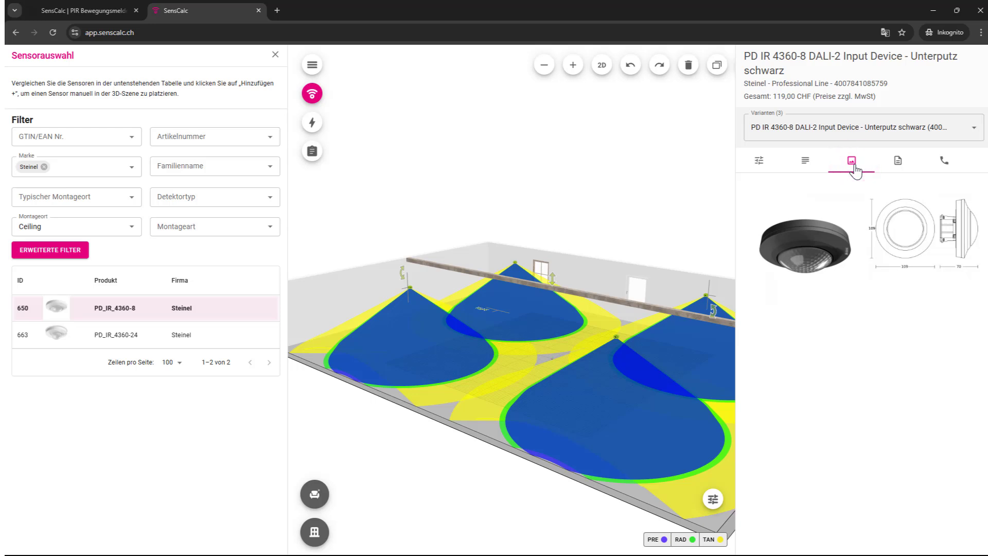
click(898, 163)
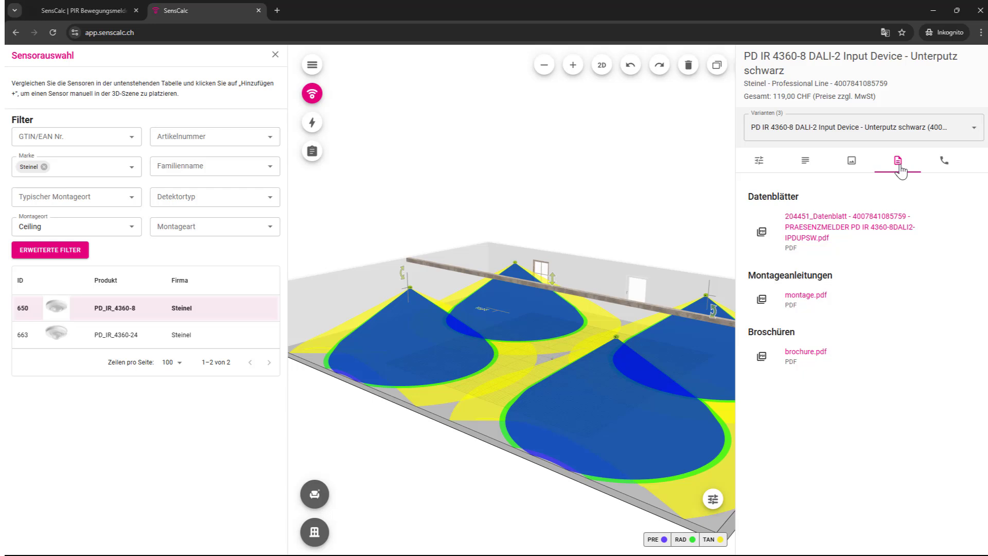
click(698, 262)
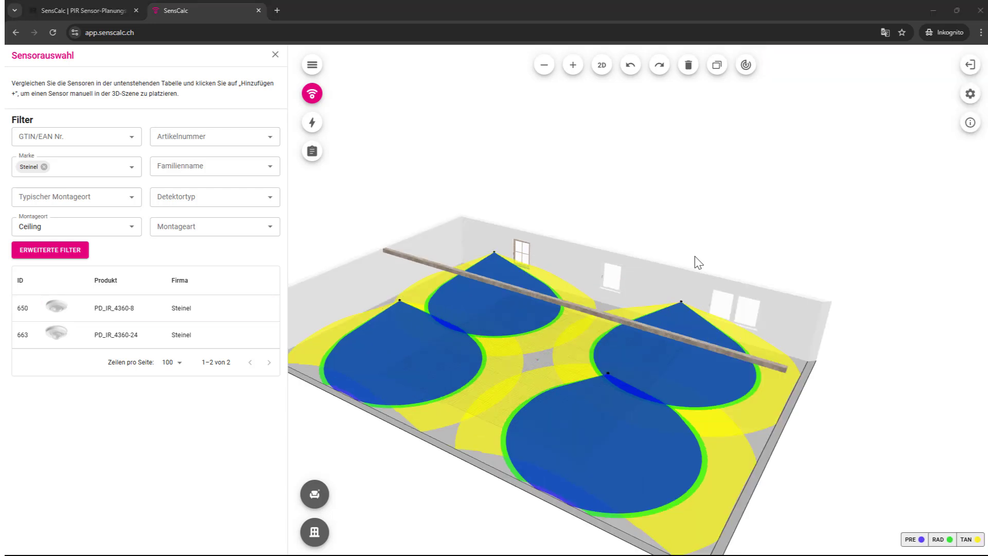
Step: In the 2D plan, add a cube and move it 1.40 m off the wall
click(601, 67)
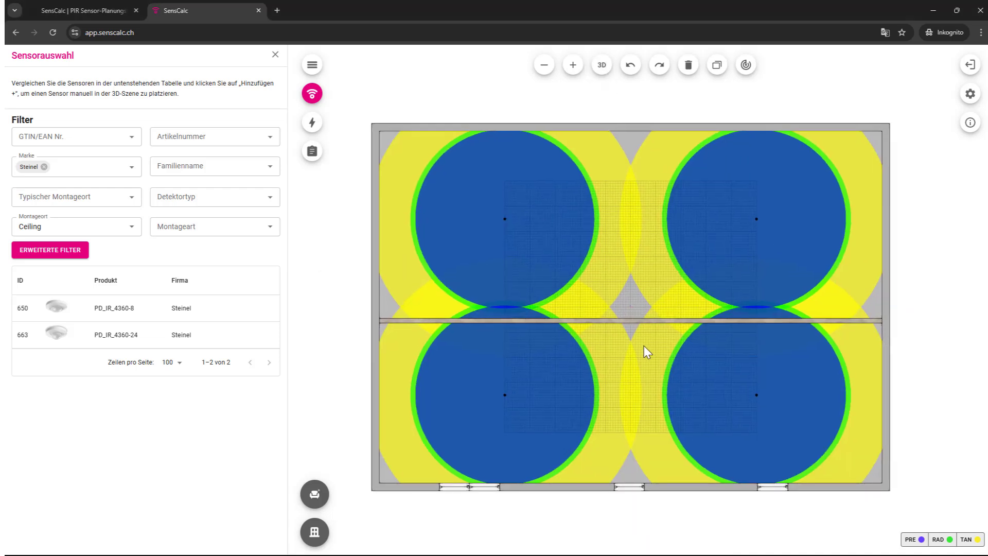
click(315, 494)
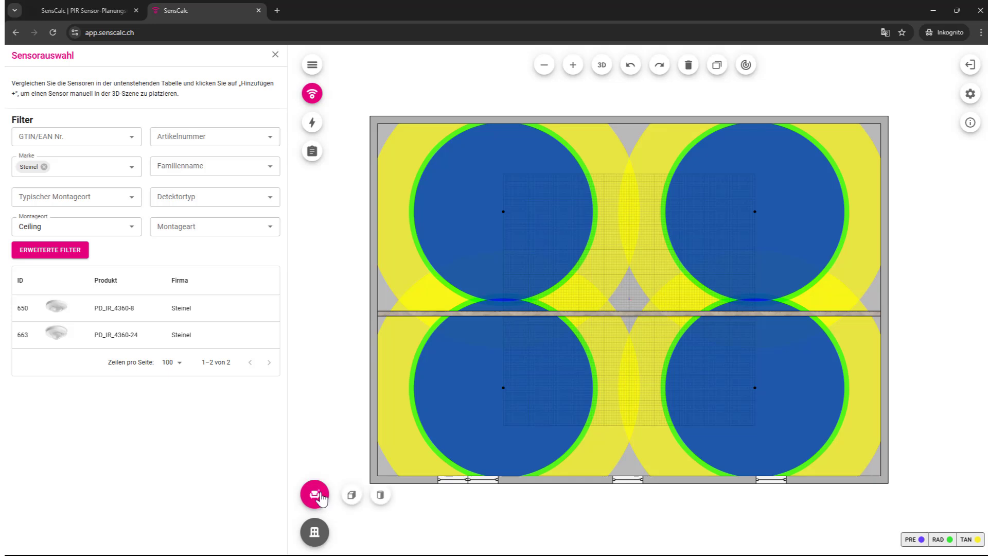
click(353, 499)
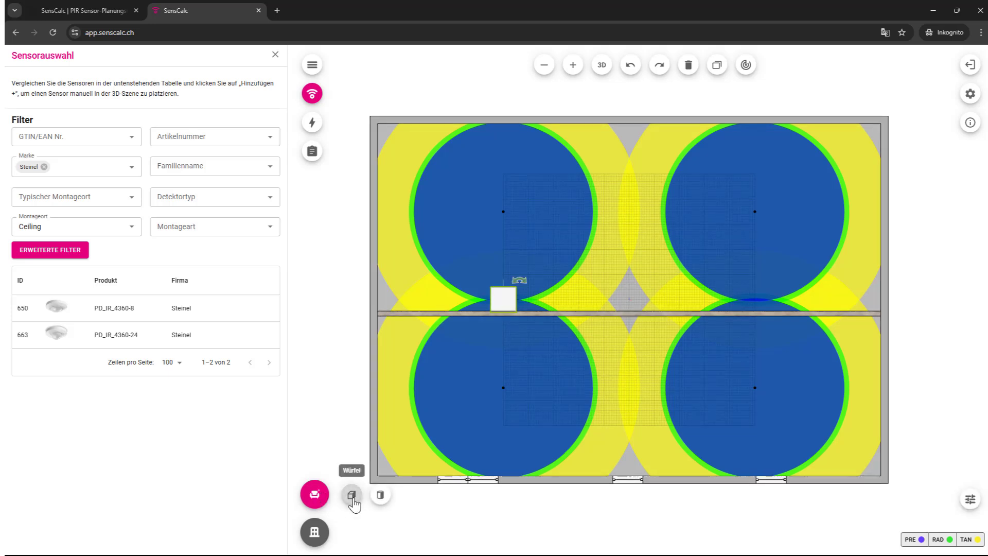
click(504, 304)
drag(504, 301, 502, 265)
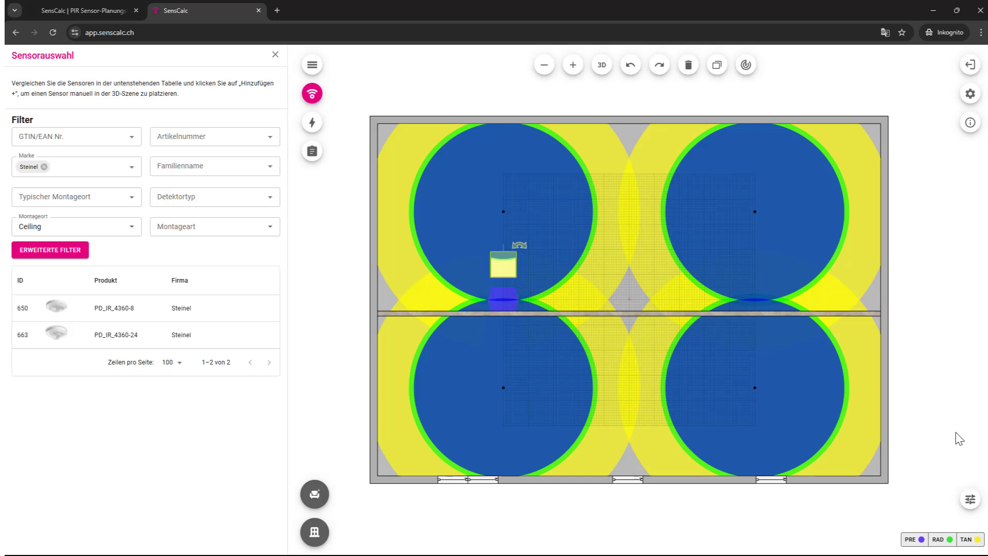
Step: Size Pillar B to 0.30 × 0.30 m and 3 m tall, then view it in 3D
click(968, 502)
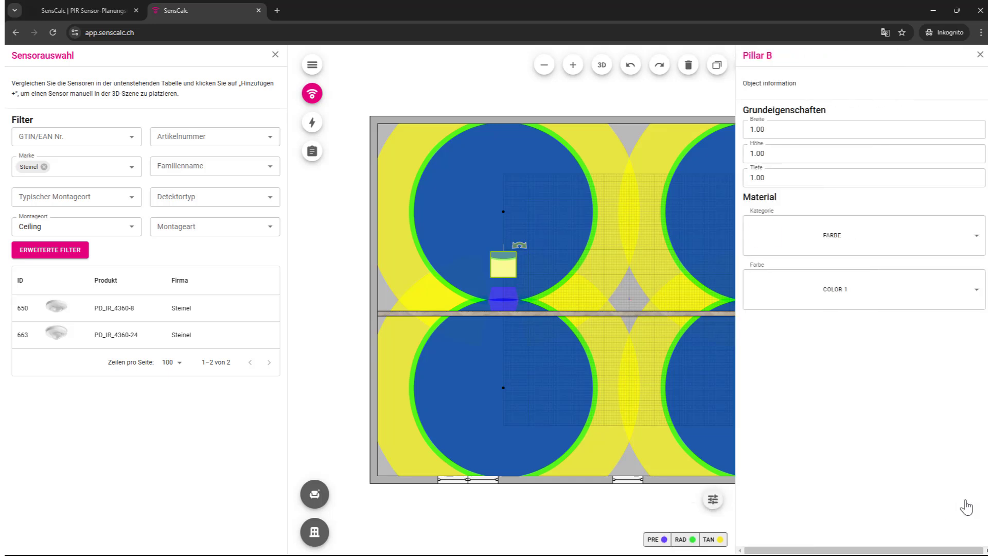
click(753, 130)
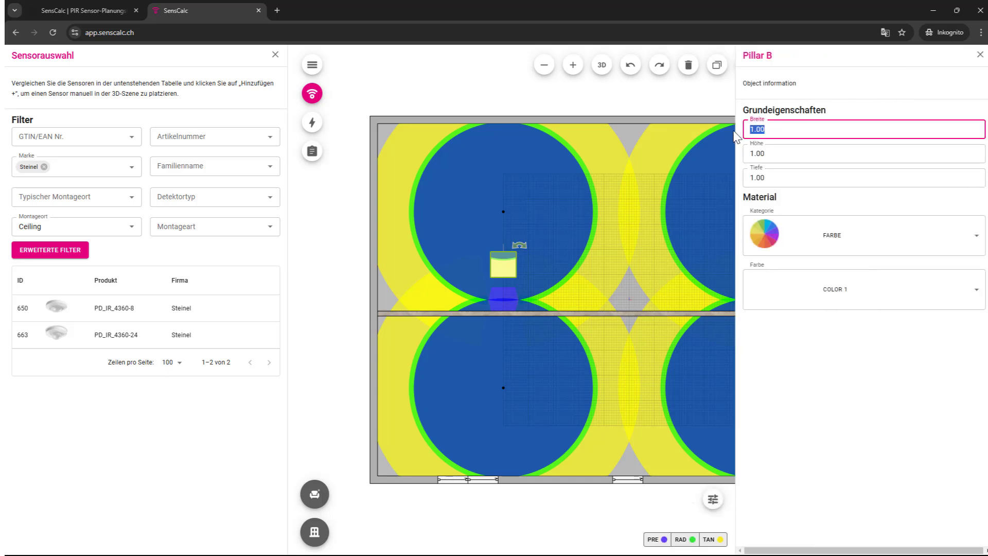
text(0.3)
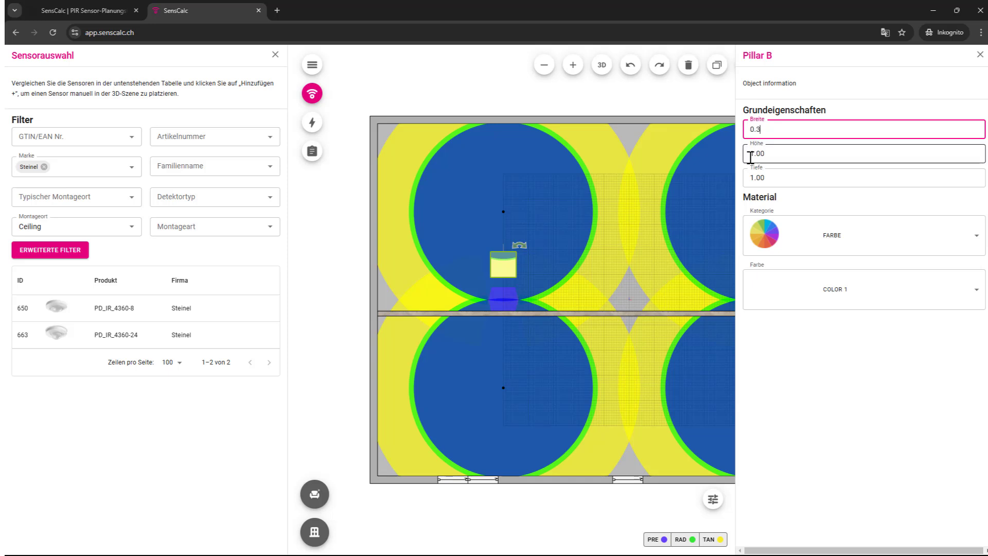
key(Tab)
text(3)
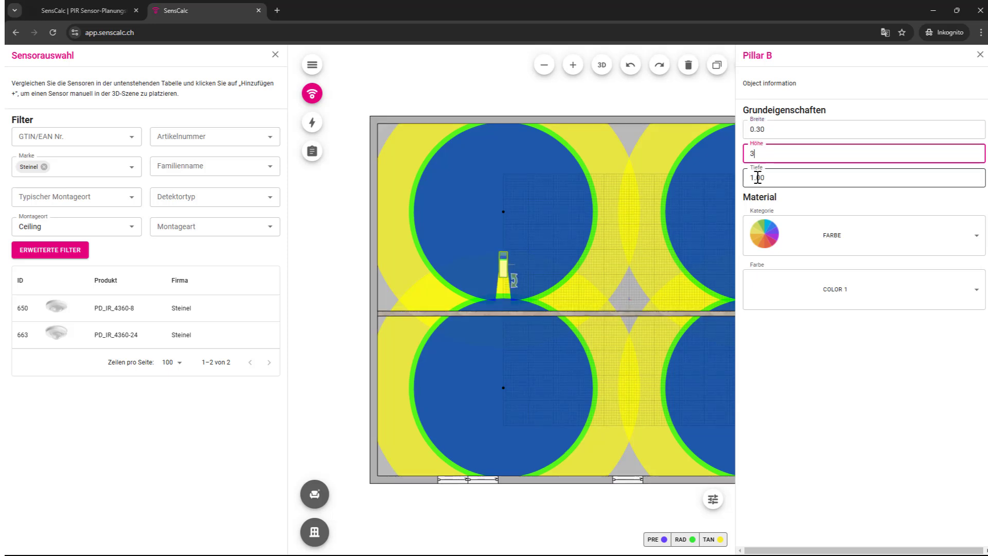
click(757, 177)
text(0.3)
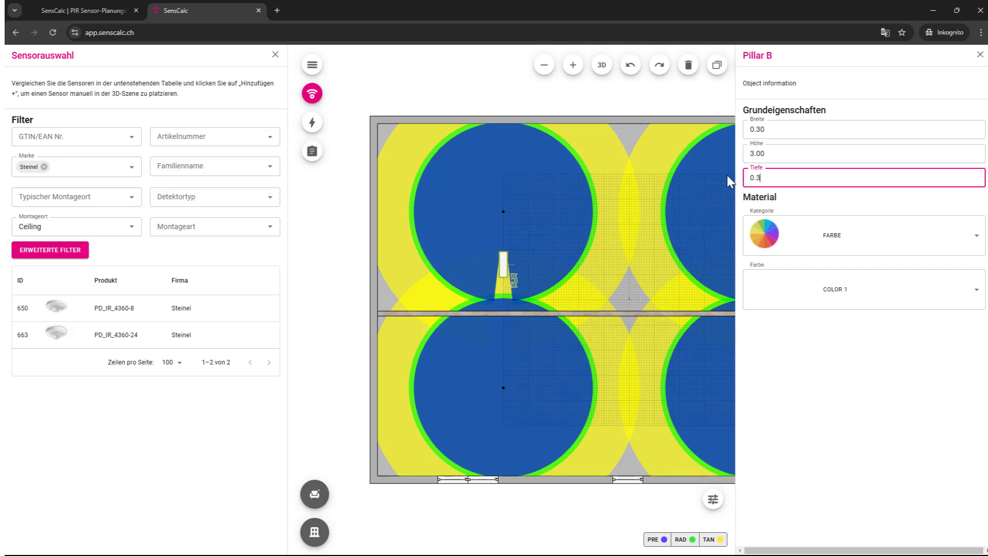
key(Return)
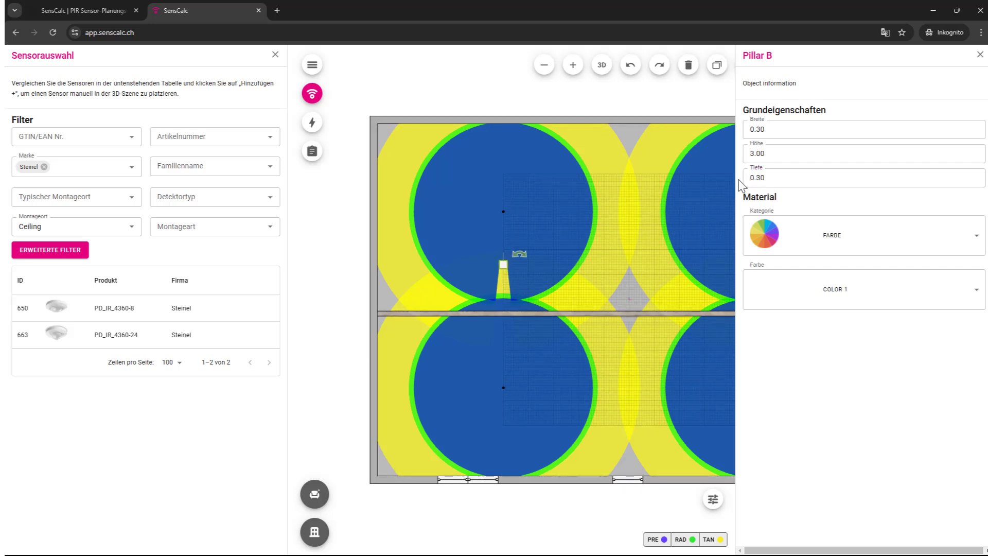
click(602, 65)
drag(617, 451, 681, 412)
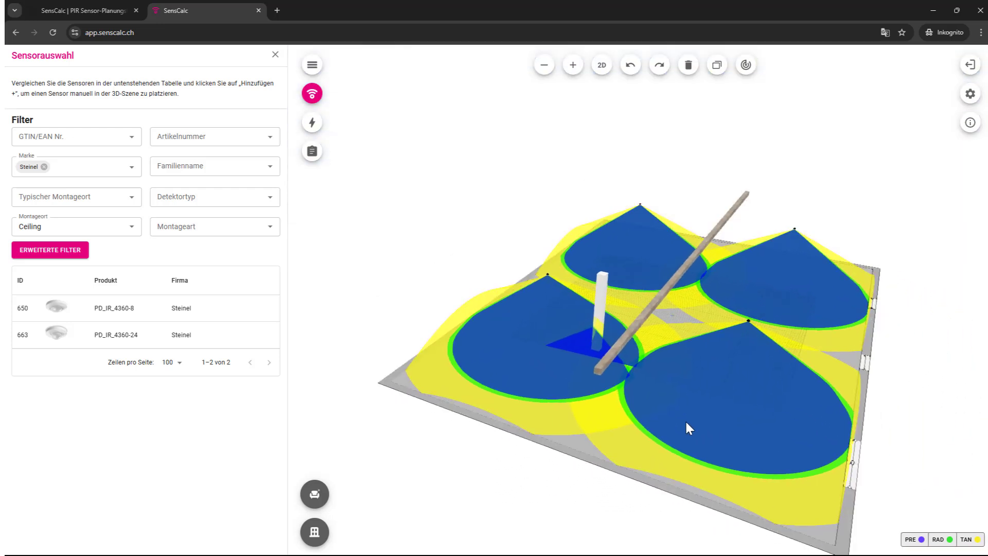
Step: In the 2D plan, duplicate the upper-left pillar and move the copy into the lower half
click(603, 76)
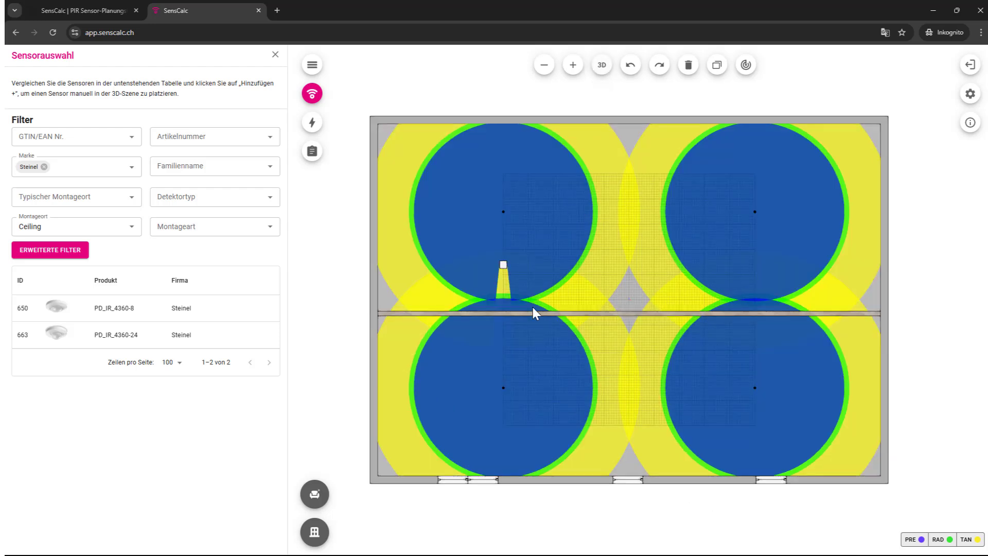
drag(532, 304, 559, 317)
drag(523, 264, 524, 241)
click(522, 254)
click(716, 65)
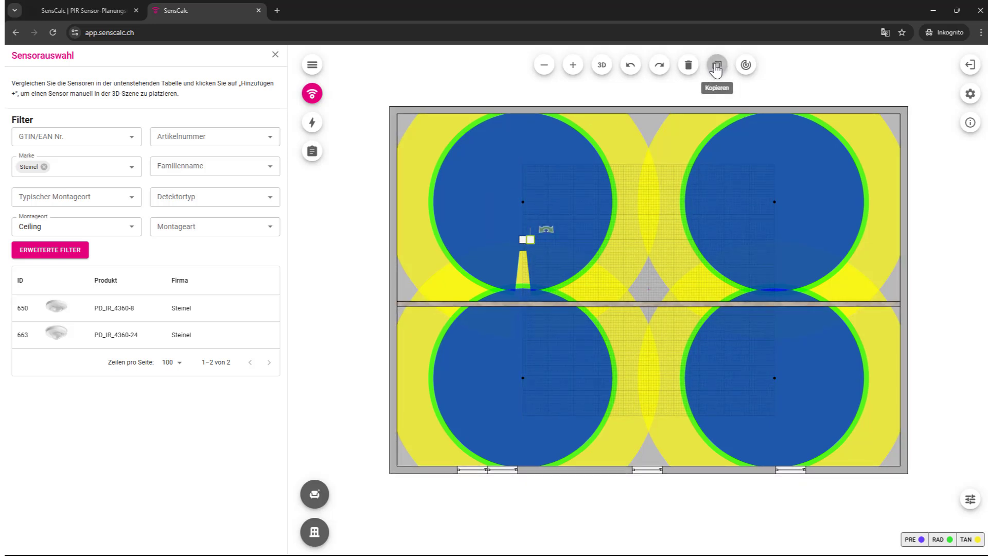
drag(532, 240, 522, 363)
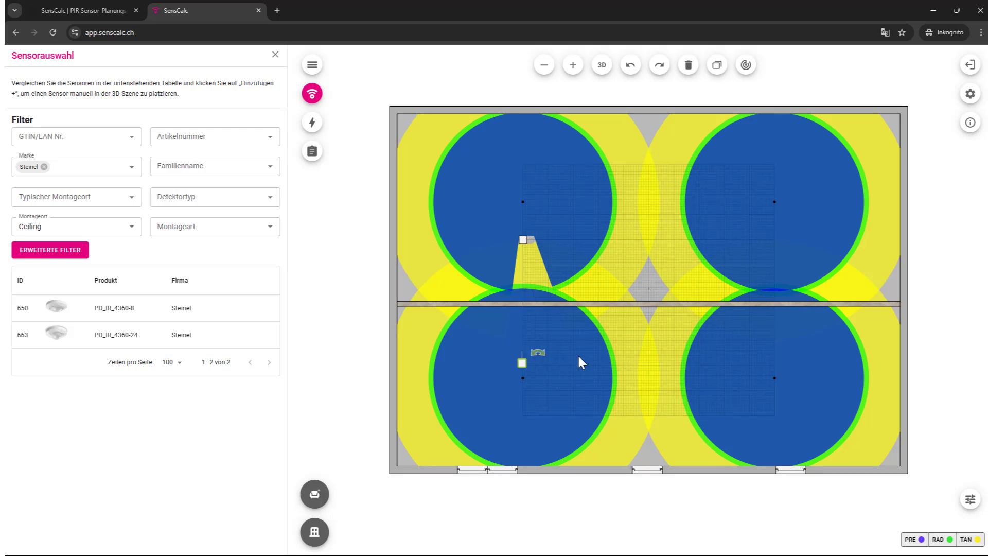
Step: Place two more pillar copies at the lower and upper right, then recalculate coverage
click(523, 241)
click(716, 65)
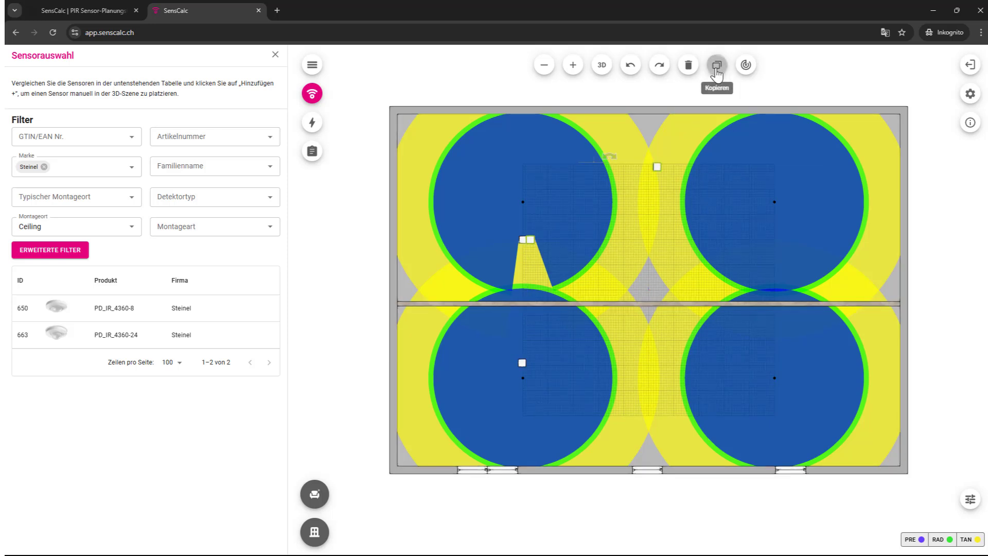
drag(533, 242, 773, 361)
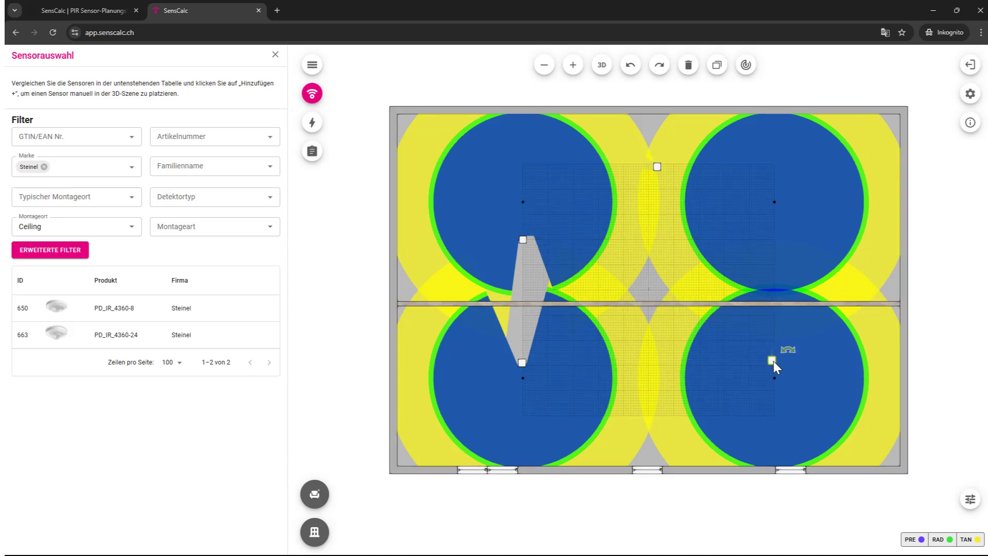
drag(658, 167, 774, 240)
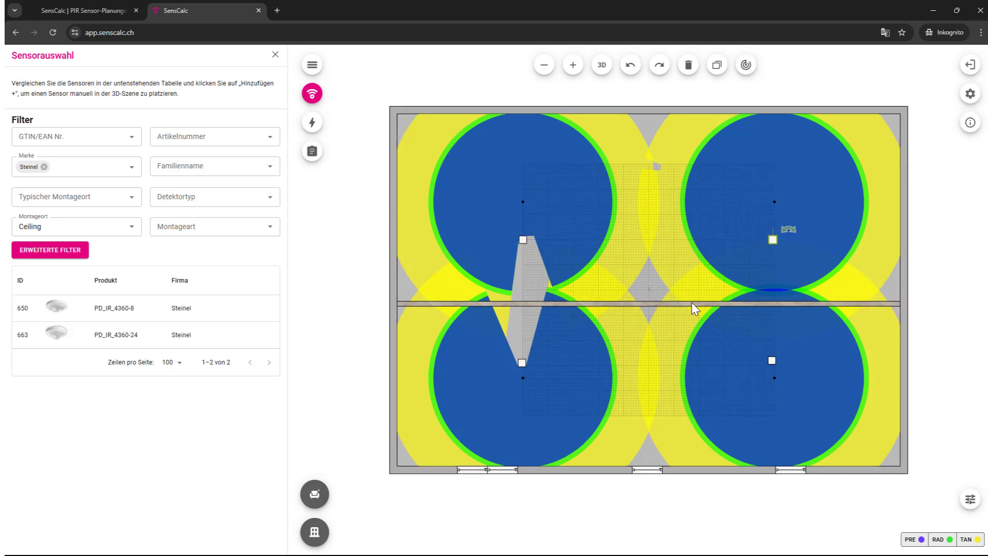
drag(673, 301, 654, 289)
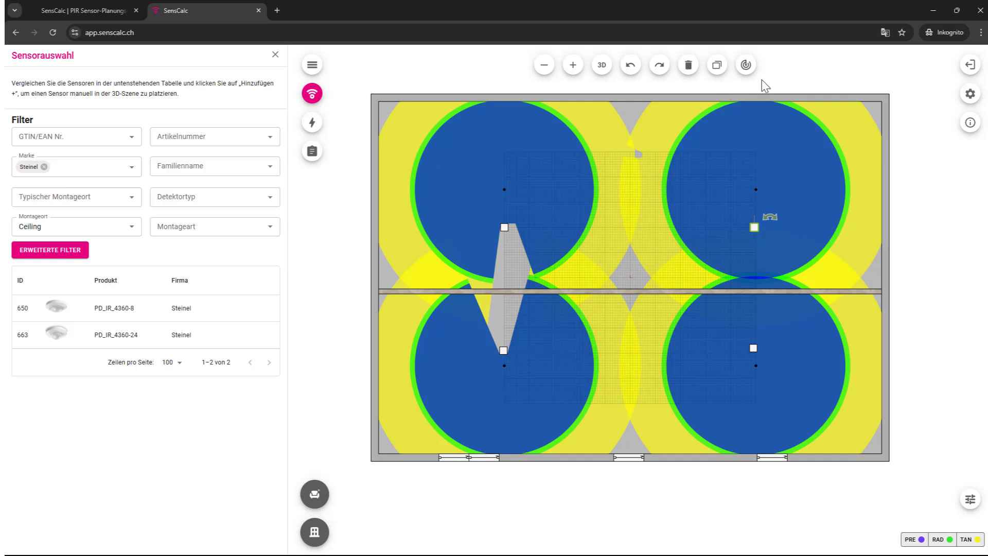
click(747, 71)
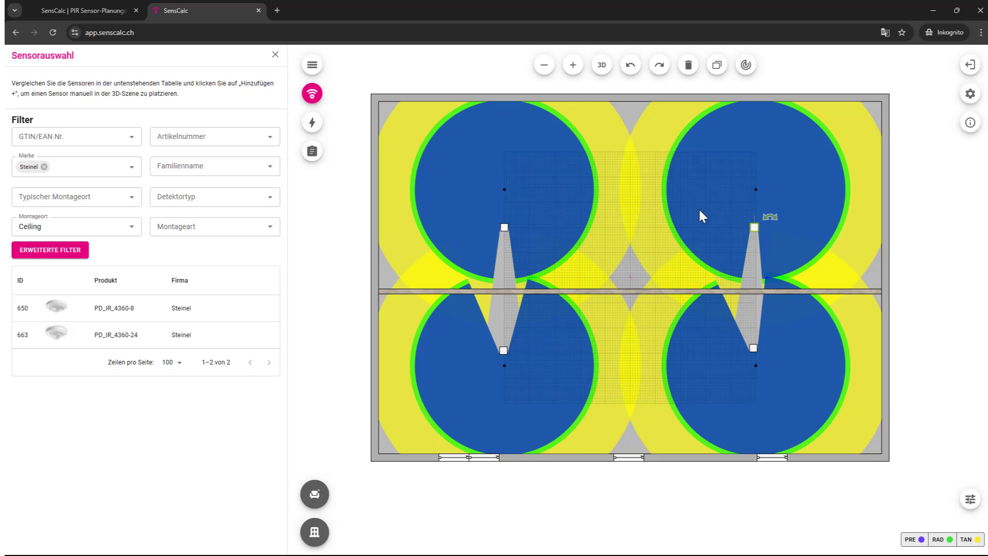
click(601, 65)
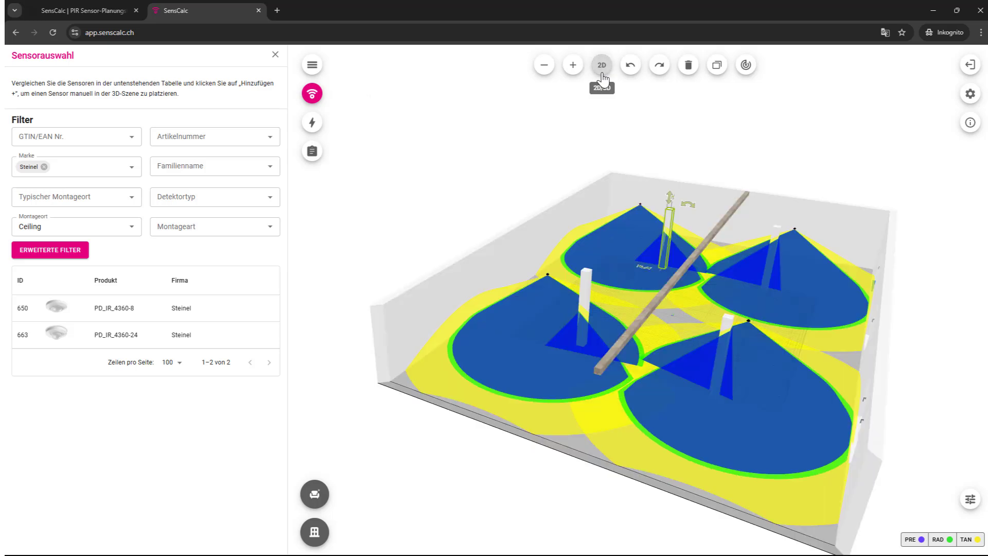
drag(654, 354, 539, 380)
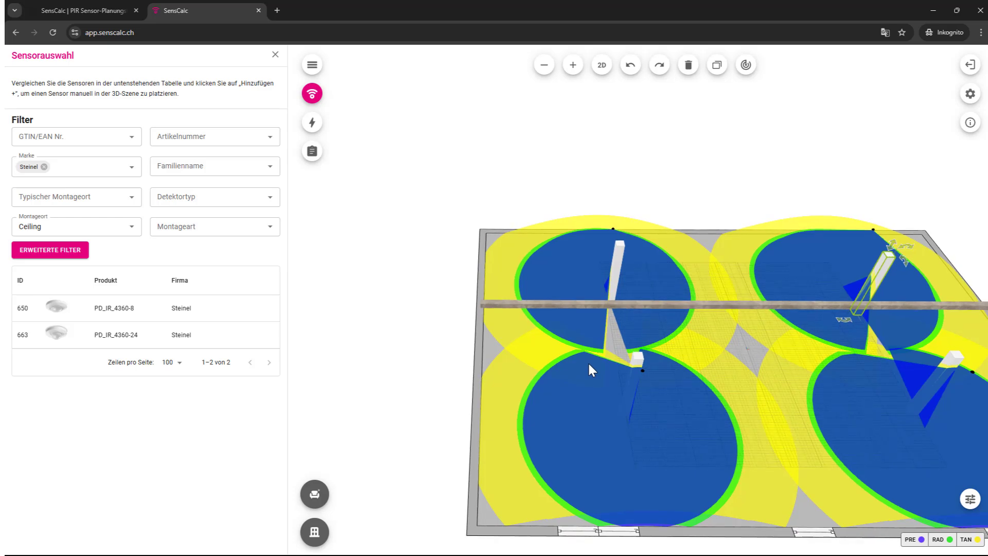
scroll(626, 340, up, 5)
drag(632, 365, 699, 396)
scroll(699, 400, down, 5)
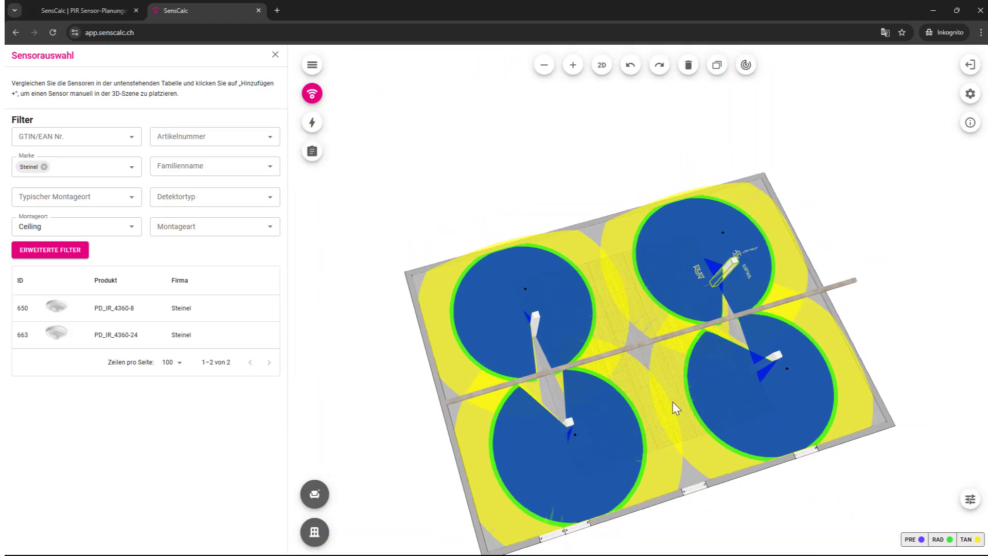
click(601, 65)
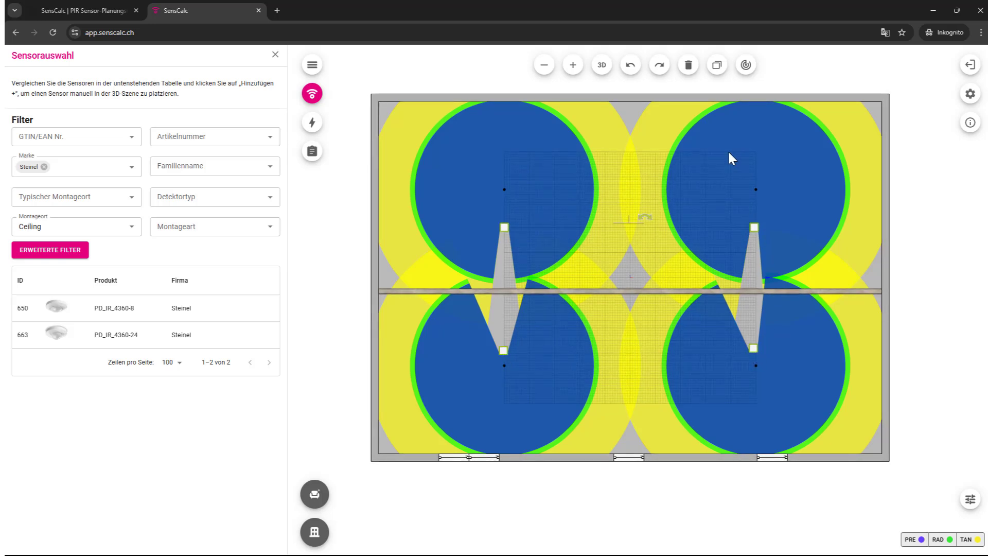
Step: Delete the four pillars, recalculate coverage, inspect the office in 3D and open the projects panel
click(689, 67)
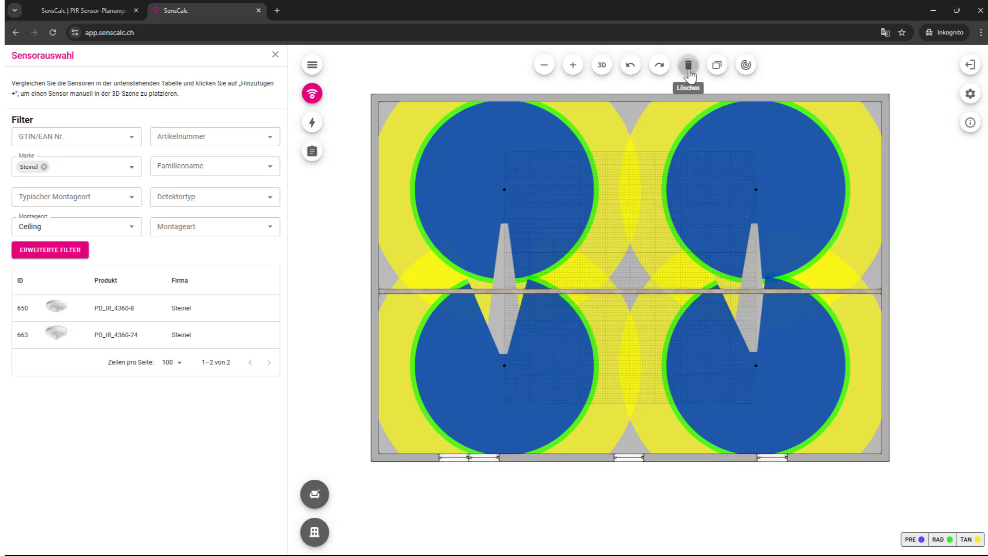
click(747, 72)
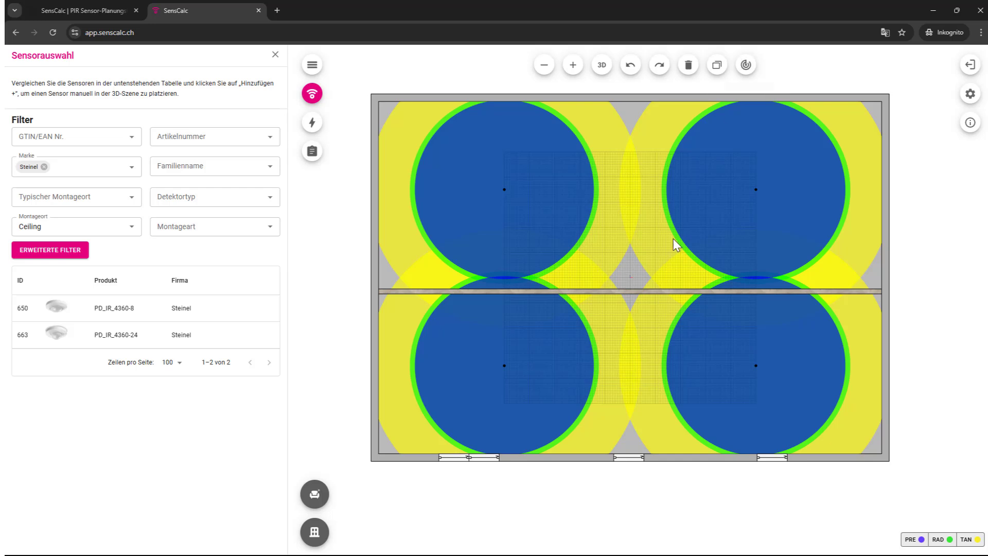
click(602, 65)
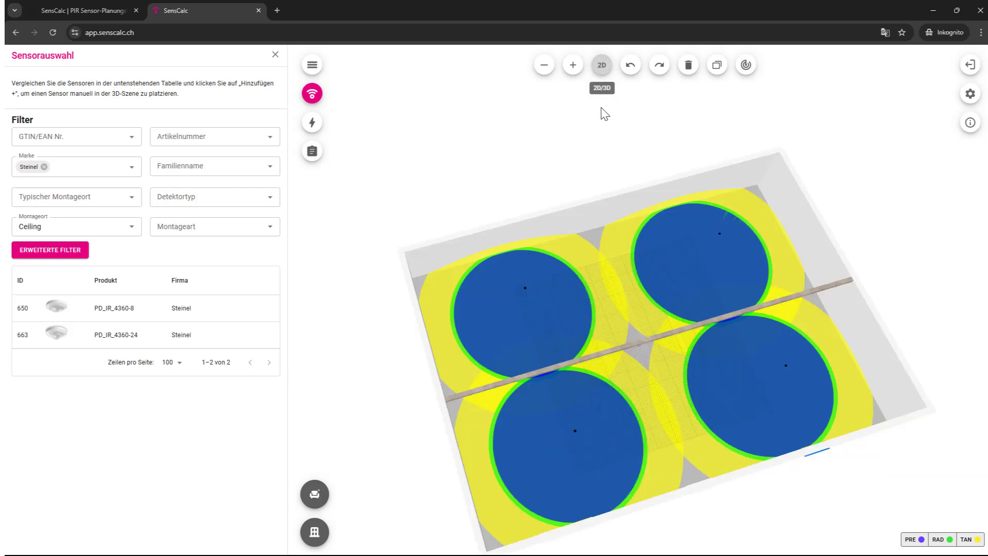
drag(677, 437, 474, 389)
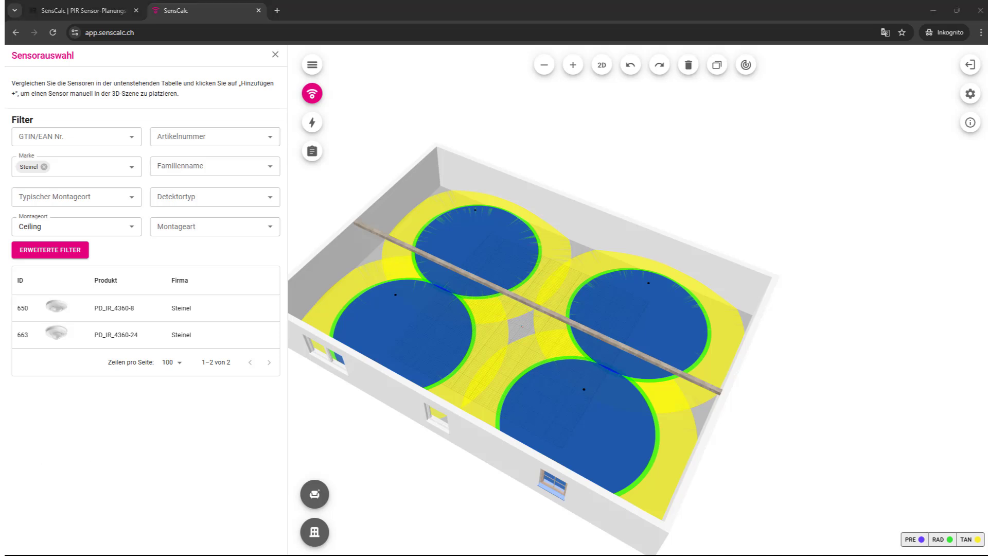
click(689, 161)
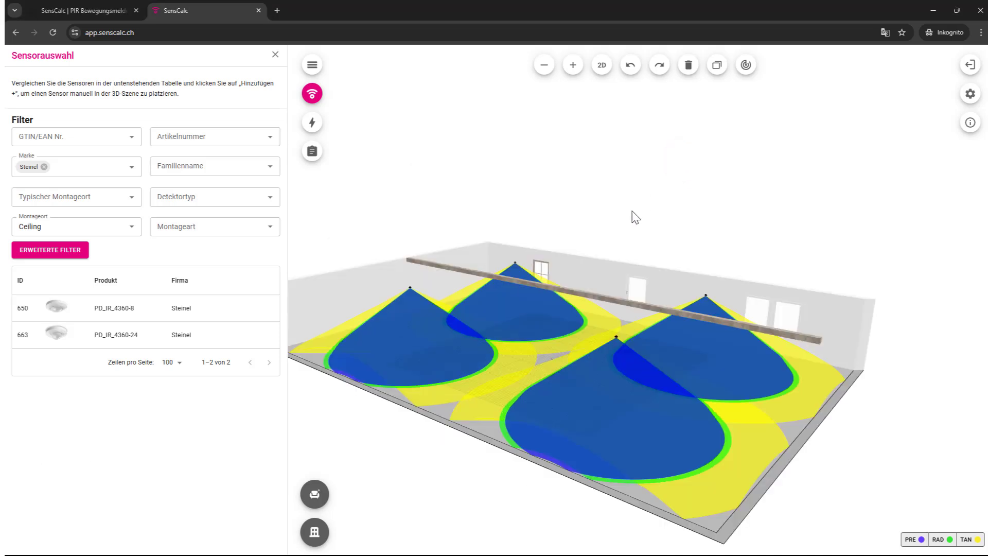
drag(632, 211, 611, 217)
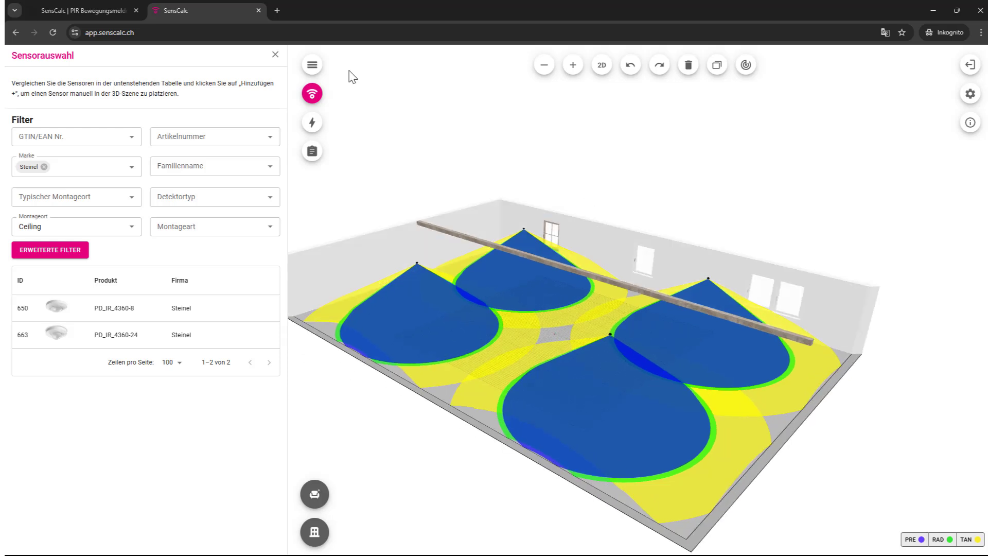
click(311, 66)
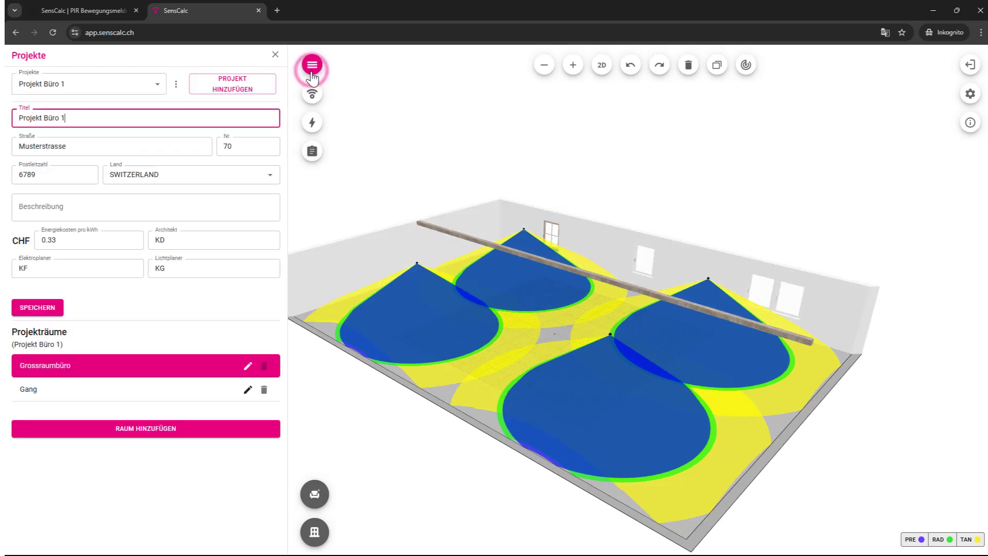
Step: Switch to the Gang corridor, open the sensor list and select its top-left and vertical-wall doors
click(67, 394)
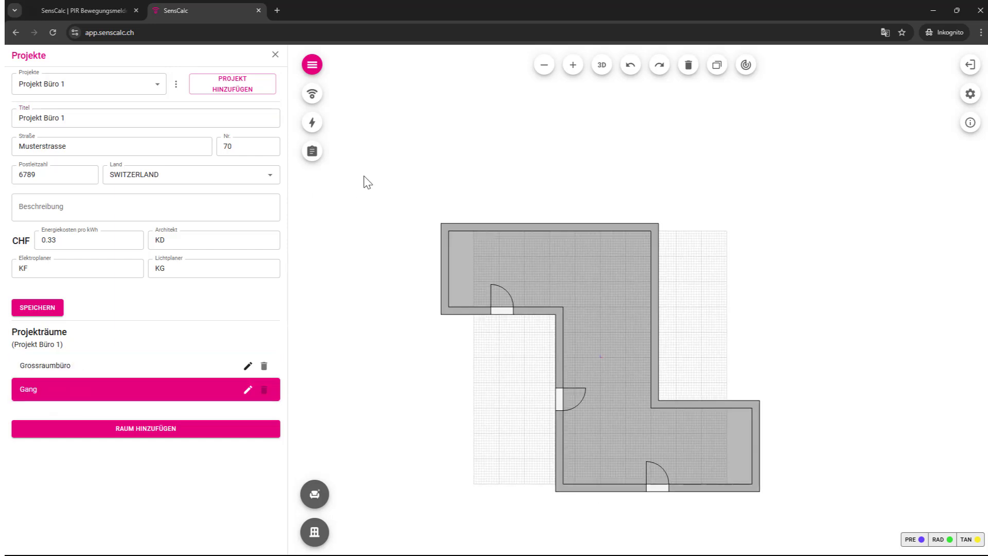
click(313, 95)
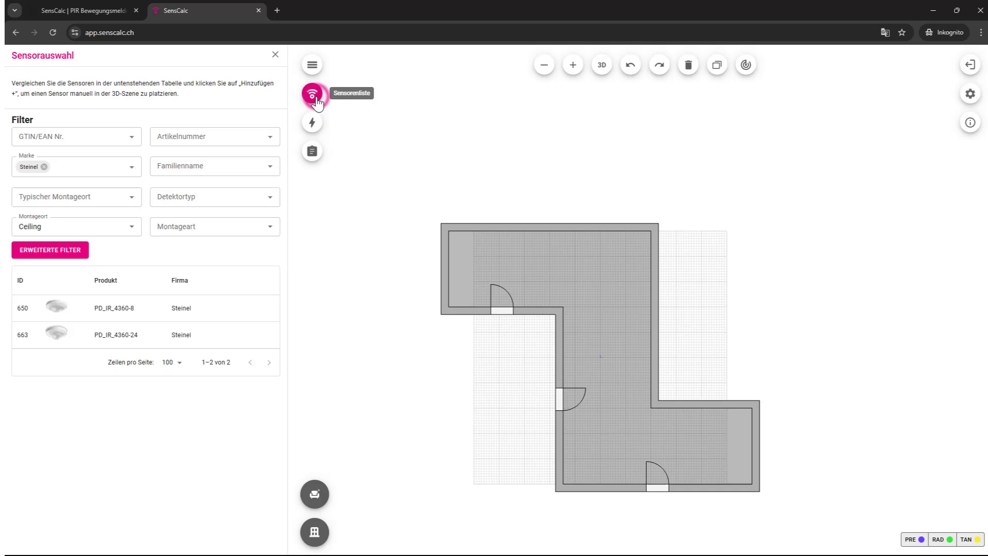
click(499, 311)
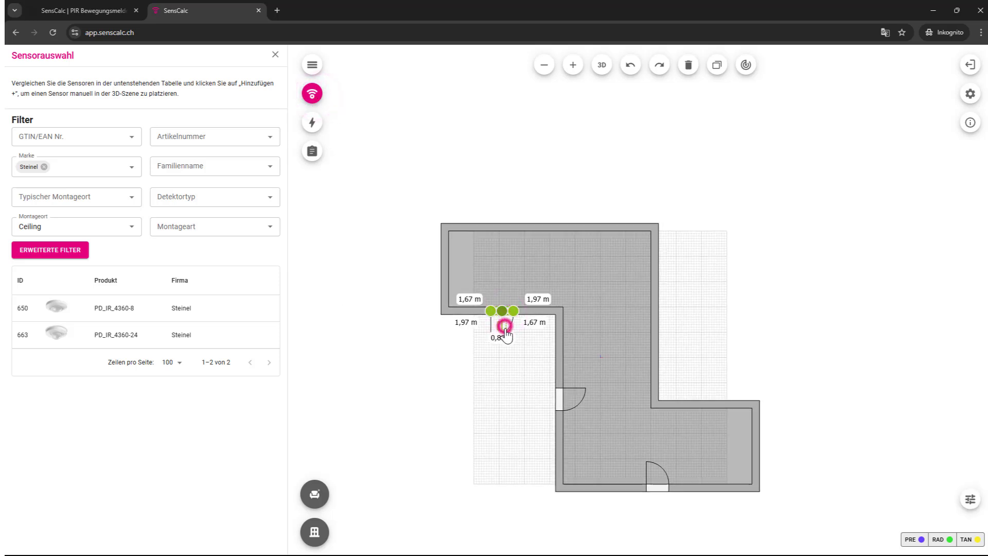
click(559, 403)
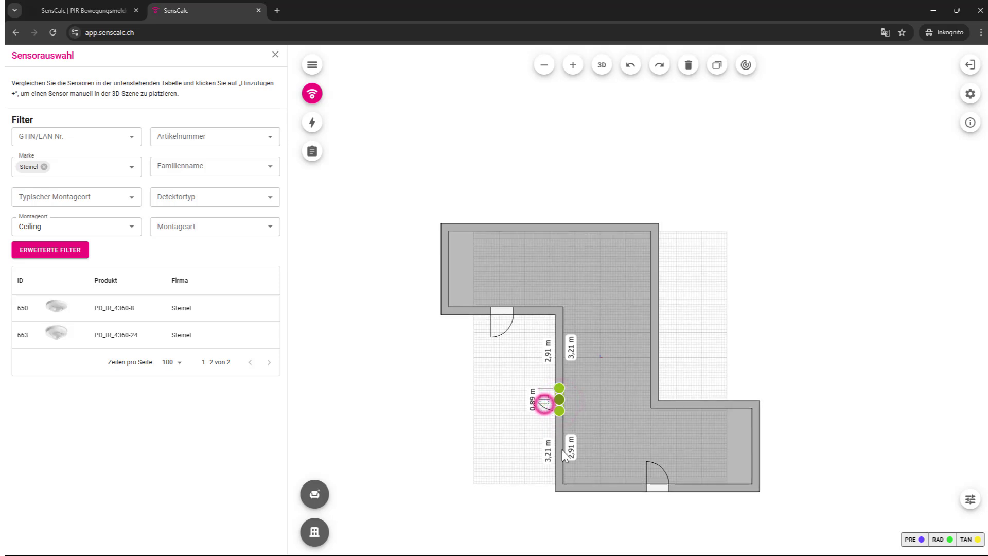
Step: Flip the bottom door to swing outward and remove the Steinel brand filter
click(657, 488)
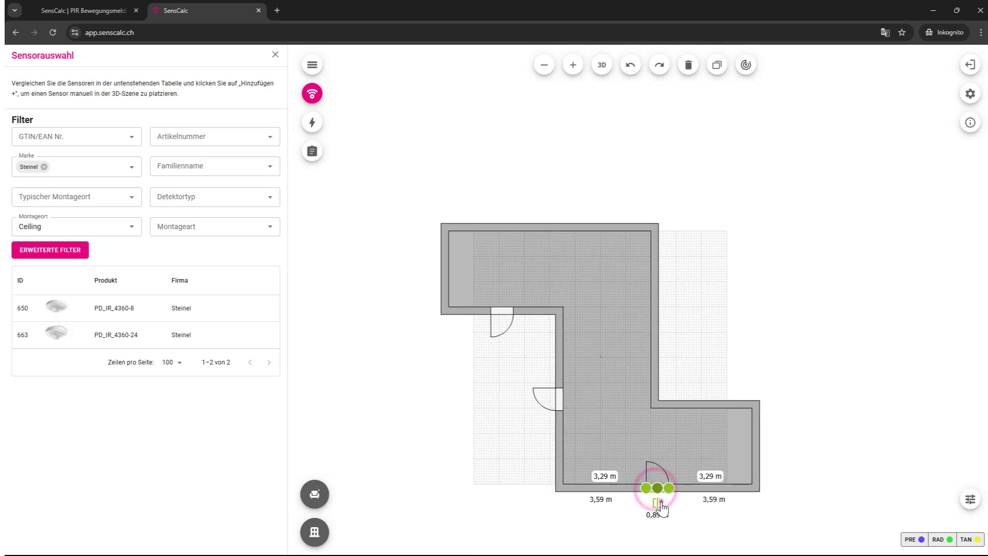
click(659, 505)
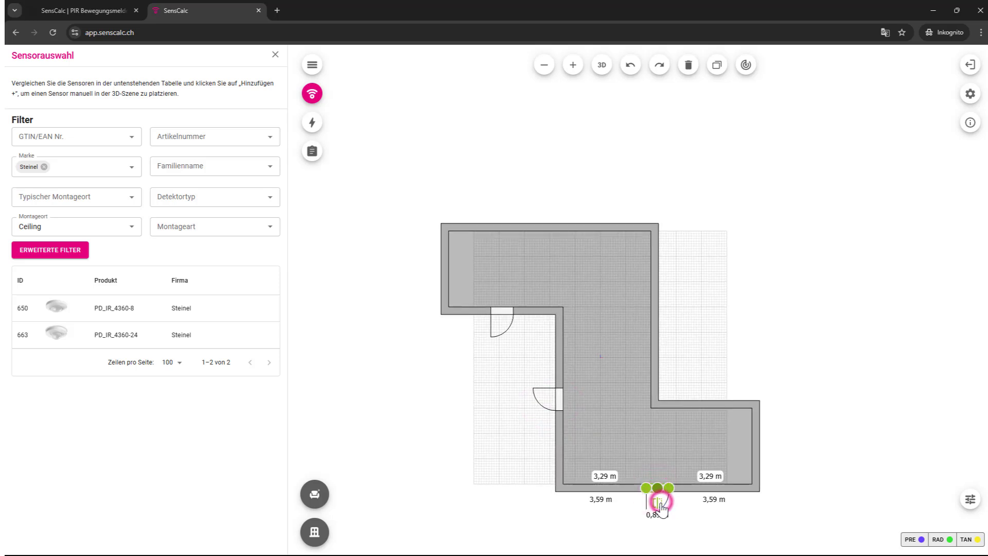
click(44, 167)
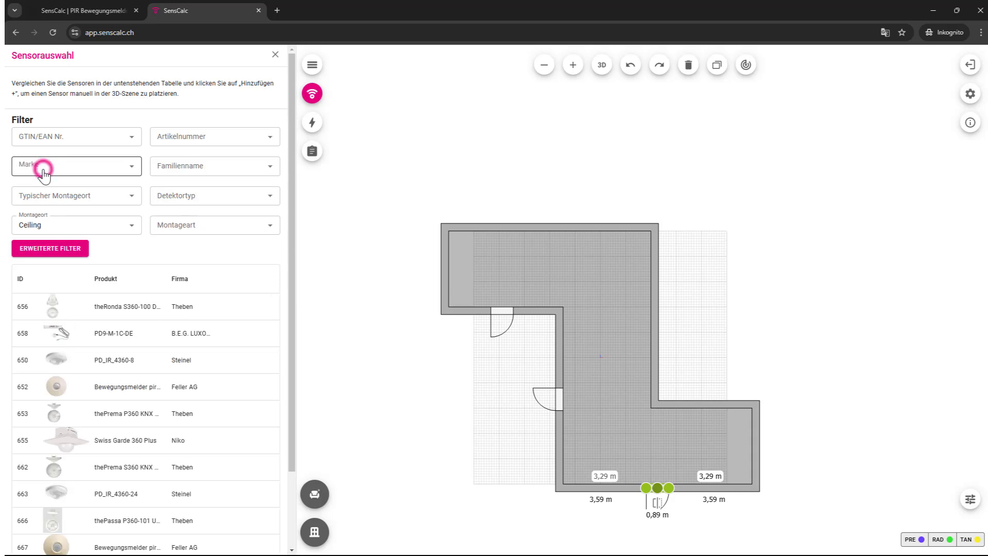
click(132, 140)
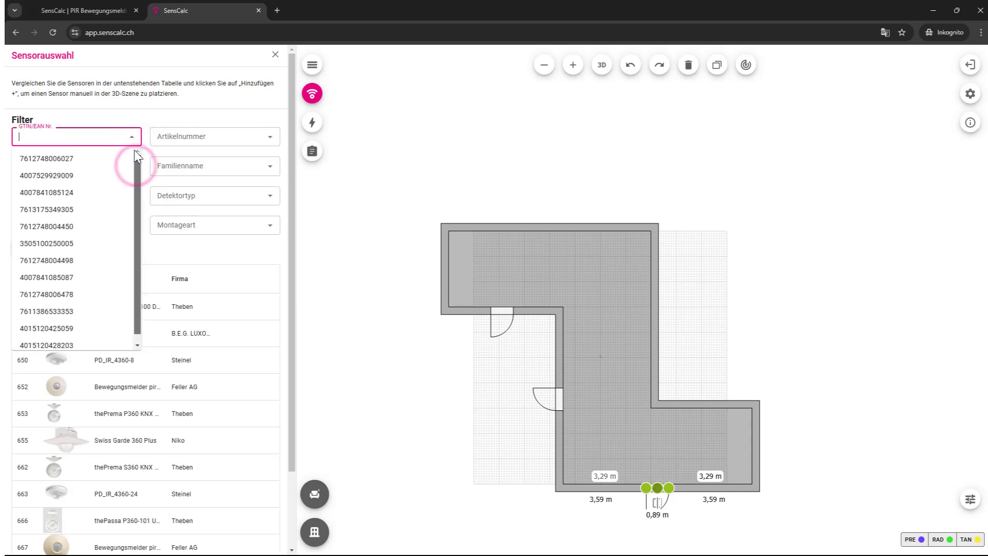
click(142, 114)
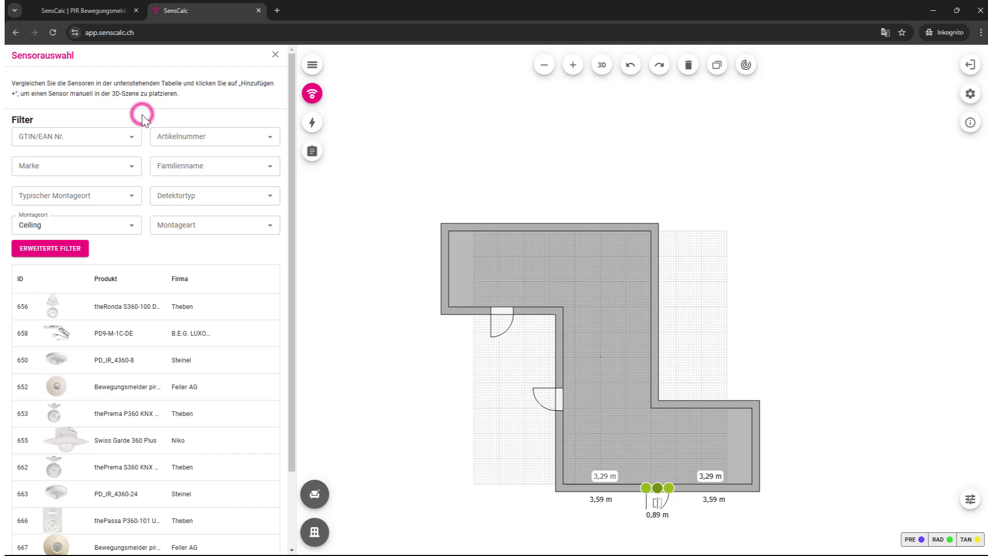
Step: Filter to wall-mounted B.E.G. LUXOMAT sensors and auto-place Indoor_180-R sensors in the corridor
click(132, 225)
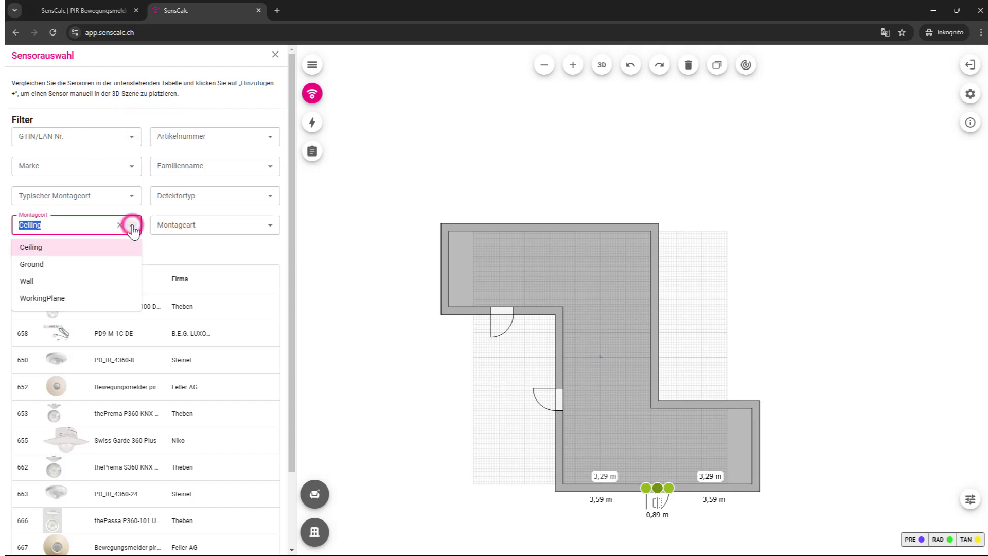
click(70, 281)
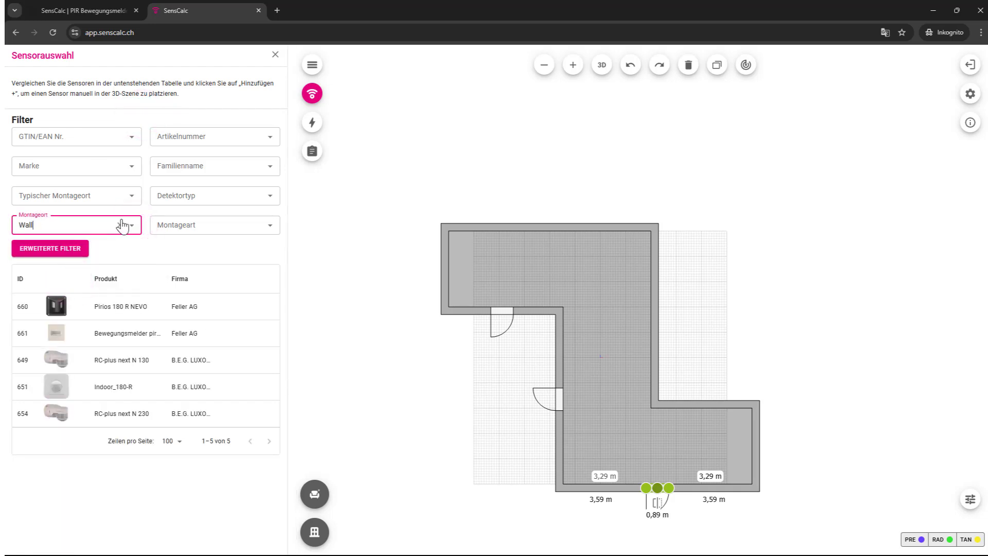
click(131, 165)
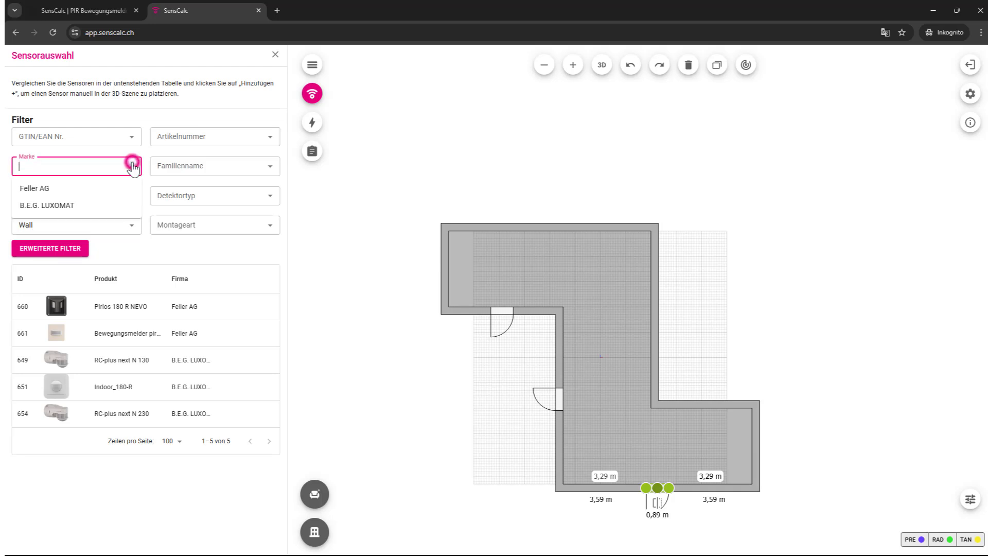
click(98, 205)
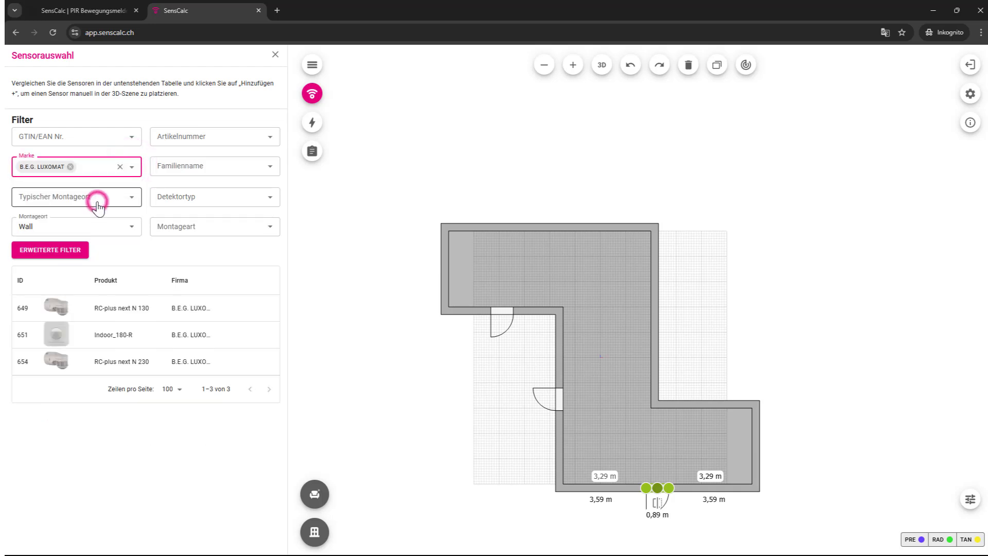
click(145, 331)
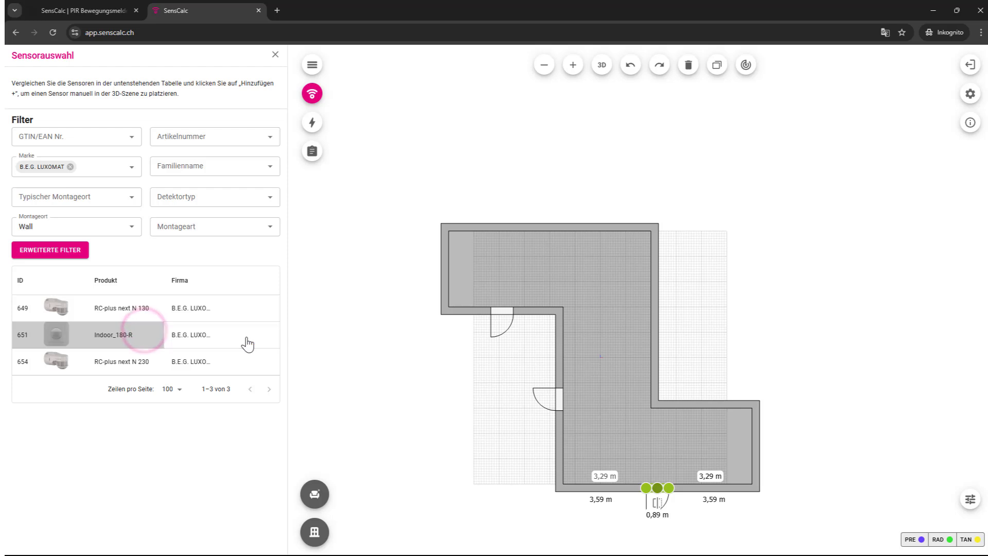
click(248, 337)
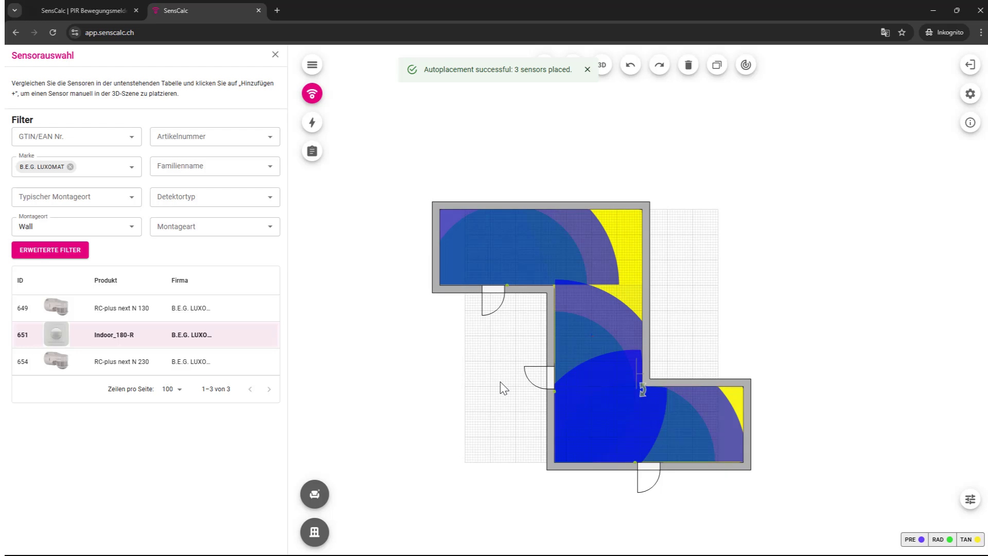
Step: Switch the Gang corridor to 3D and orbit and zoom to see all three sensors' coverage
click(601, 65)
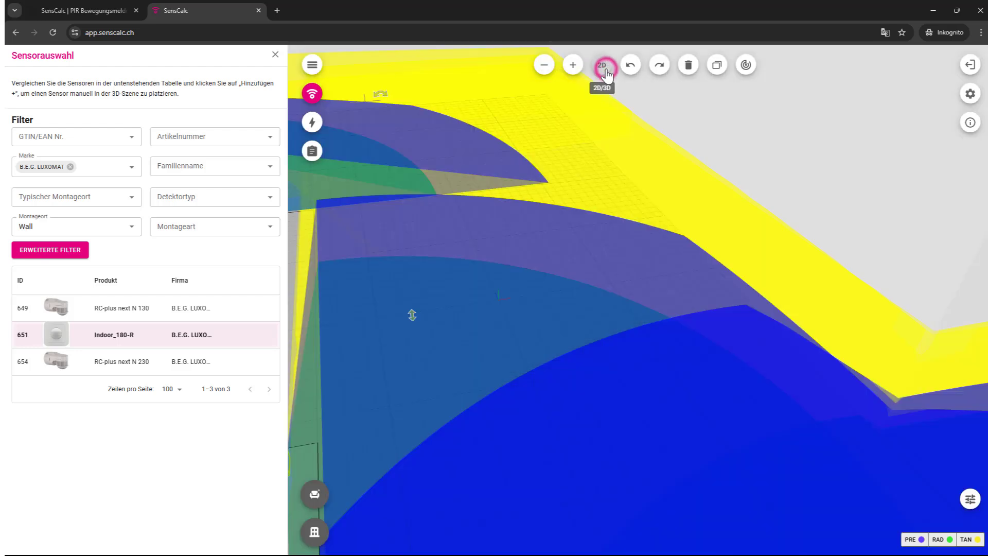
scroll(644, 245, down, 6)
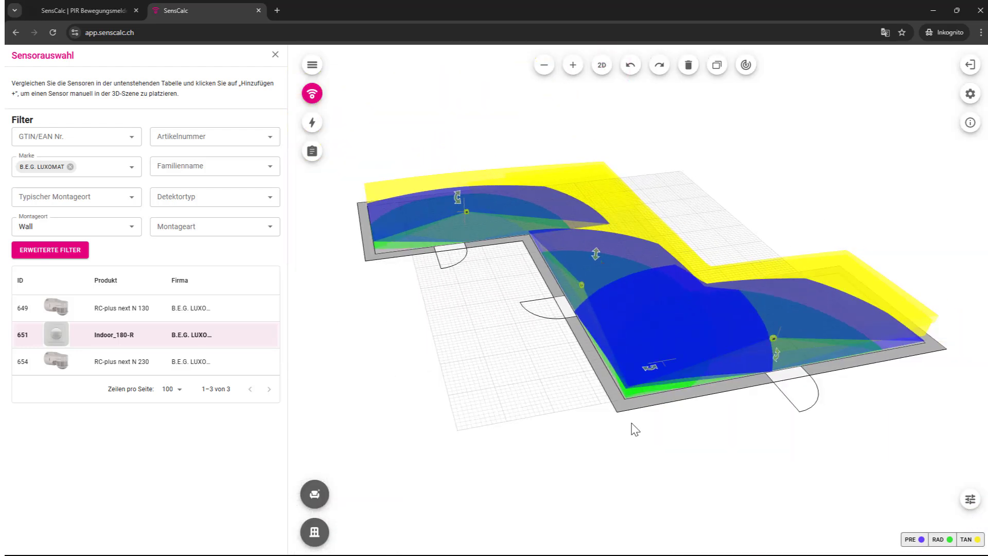
drag(645, 464, 422, 426)
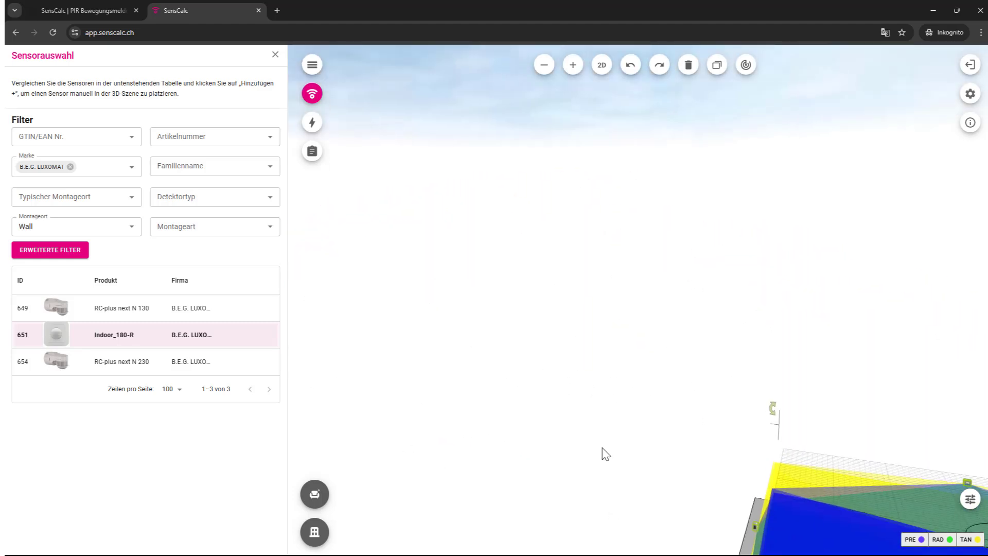
drag(619, 454, 370, 214)
scroll(370, 214, down, 5)
drag(638, 419, 600, 431)
drag(744, 458, 591, 434)
scroll(590, 432, down, 5)
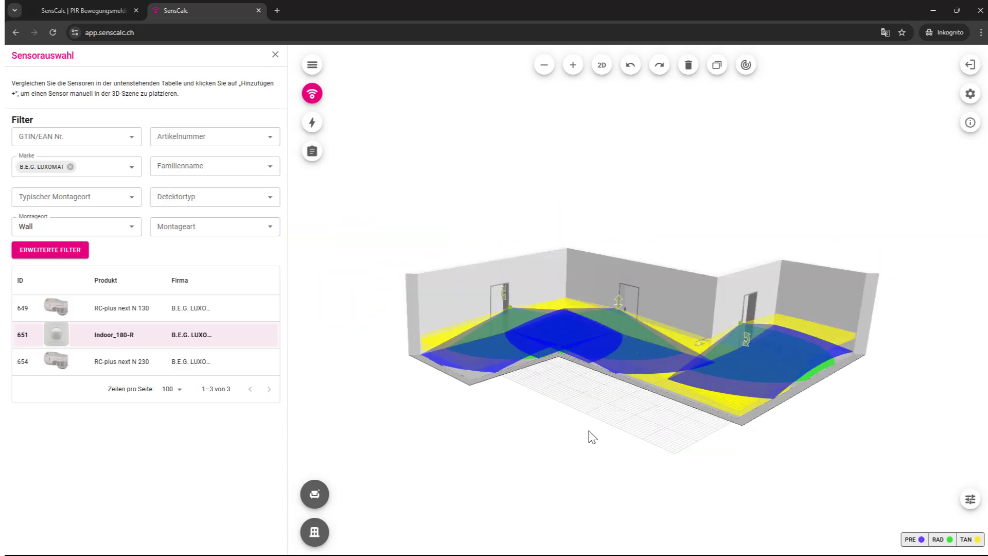
Step: Hide the TAN, RAD and PRE coverage zones, then show all three again
click(966, 540)
click(941, 541)
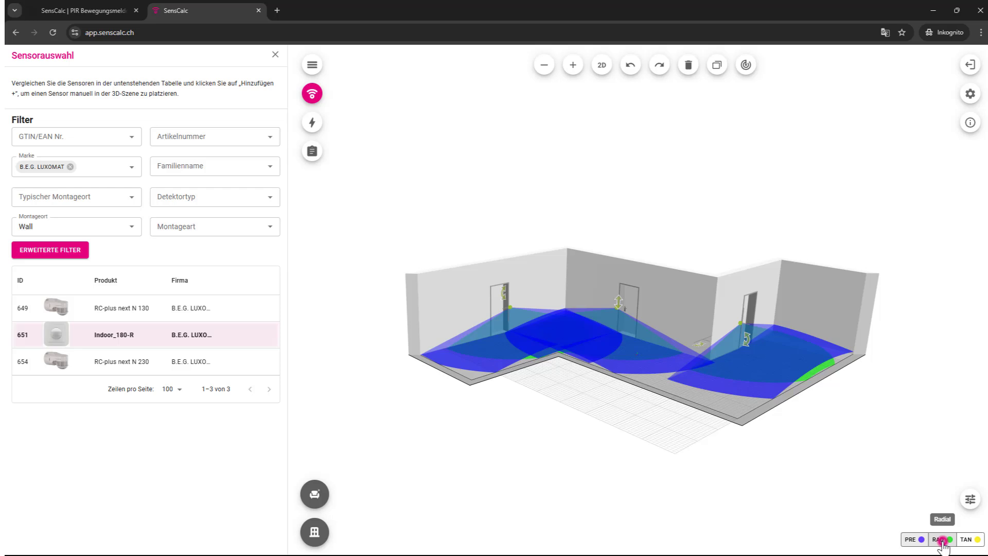
click(911, 539)
click(911, 539)
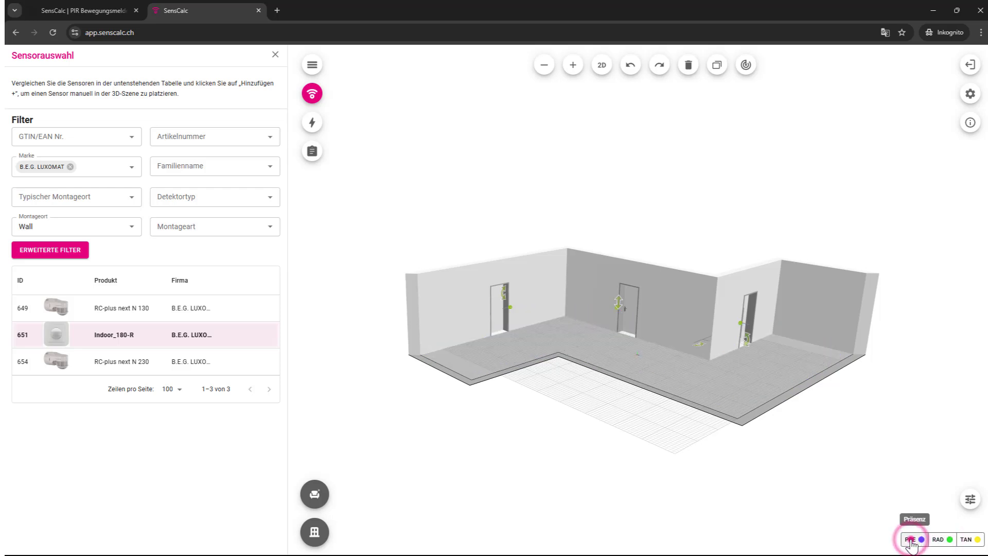
click(942, 540)
click(966, 540)
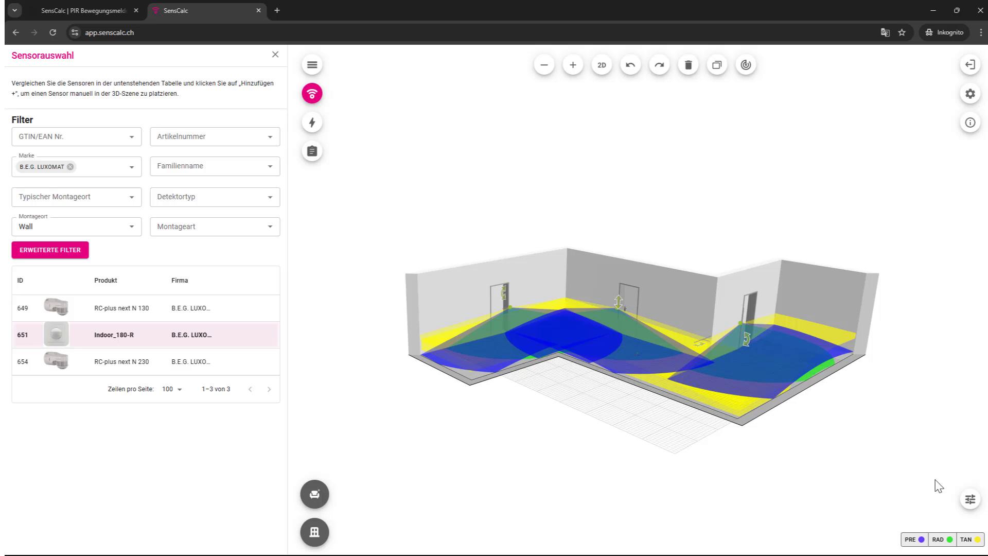
click(969, 498)
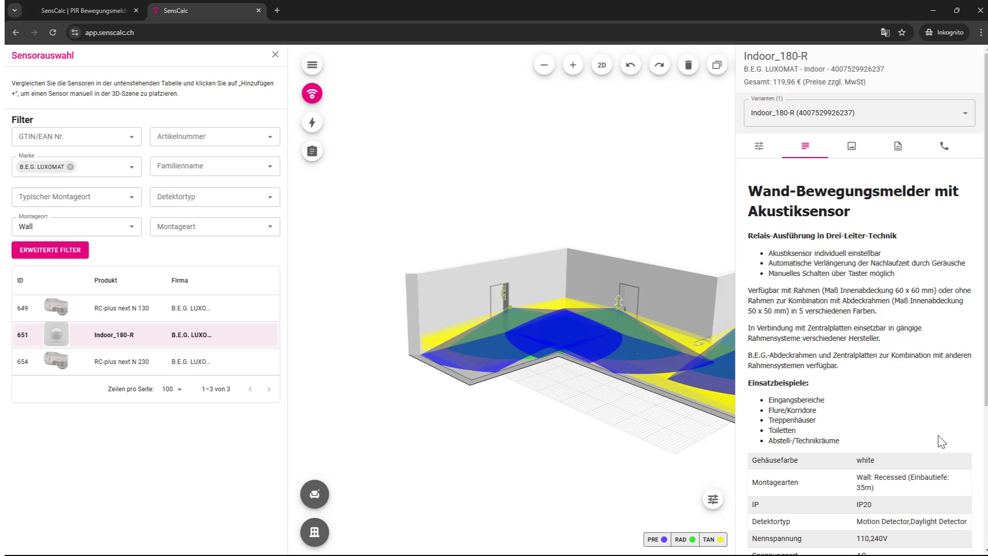
click(962, 113)
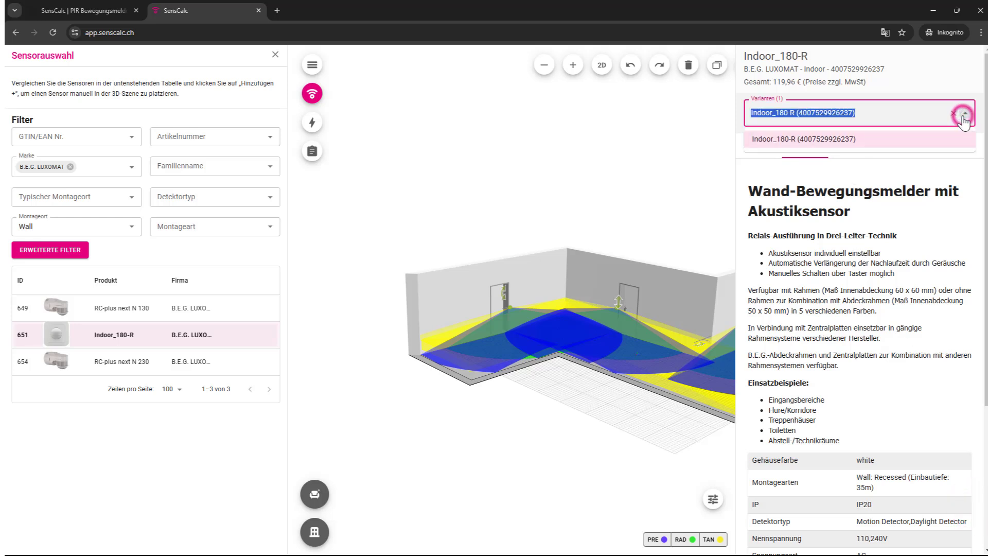
click(784, 147)
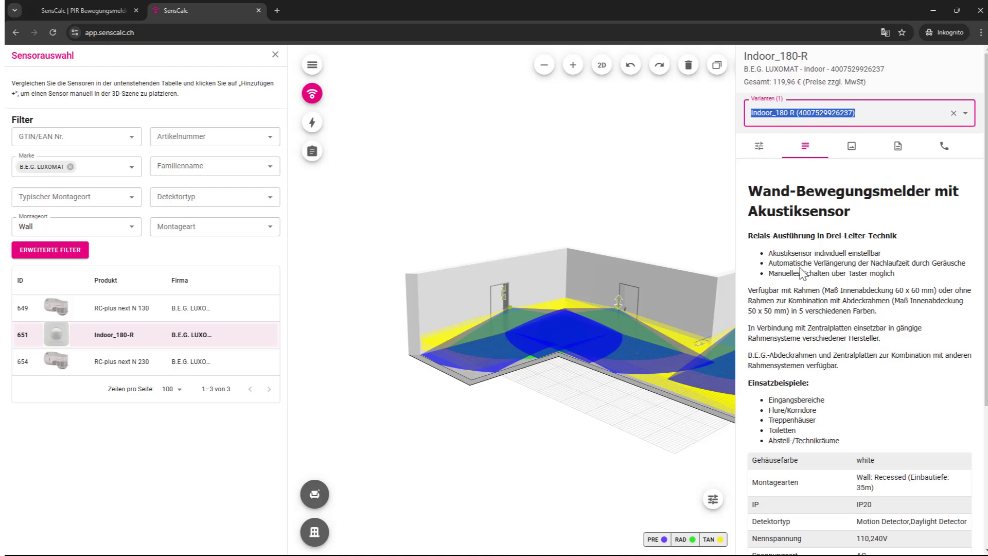
scroll(801, 273, down, 4)
scroll(807, 268, up, 4)
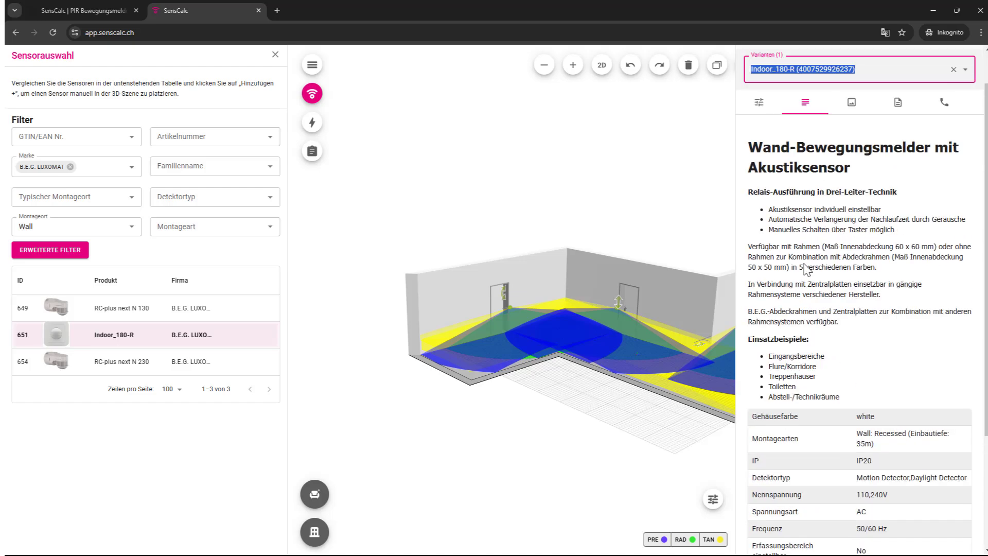
click(854, 150)
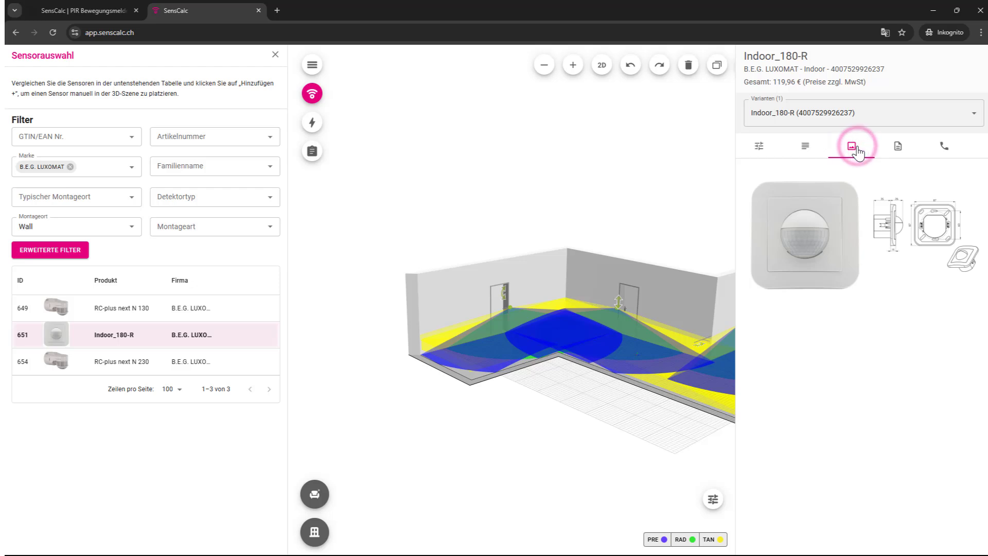
click(898, 149)
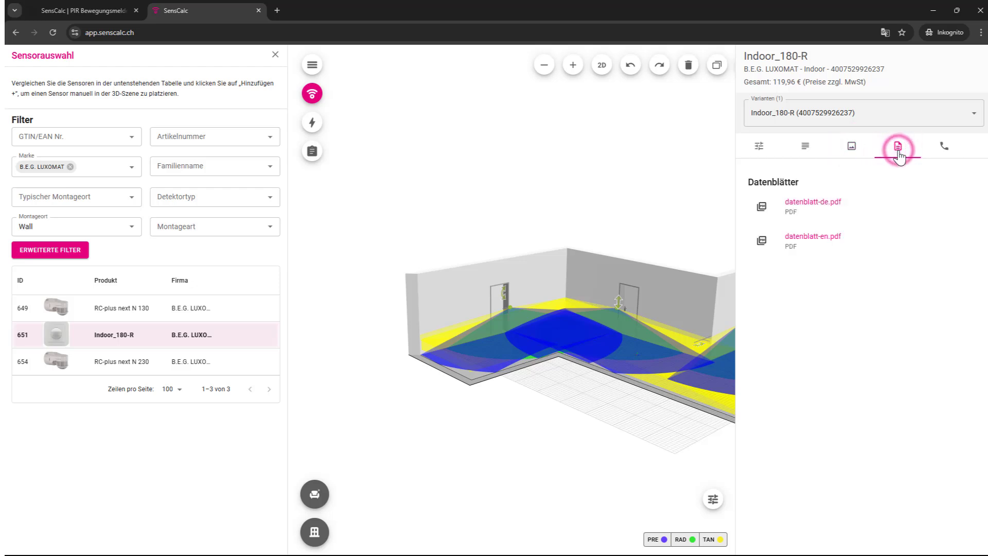
click(944, 150)
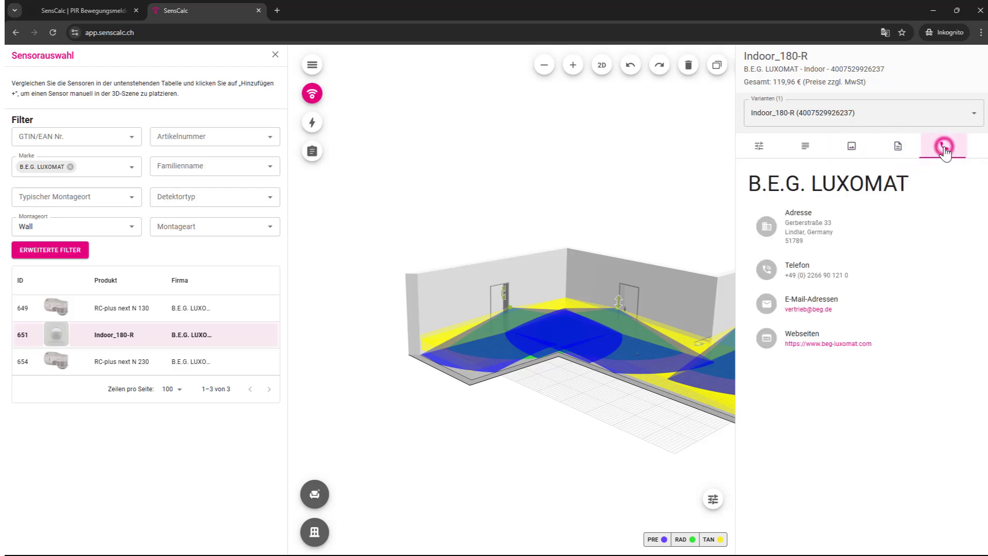
click(644, 156)
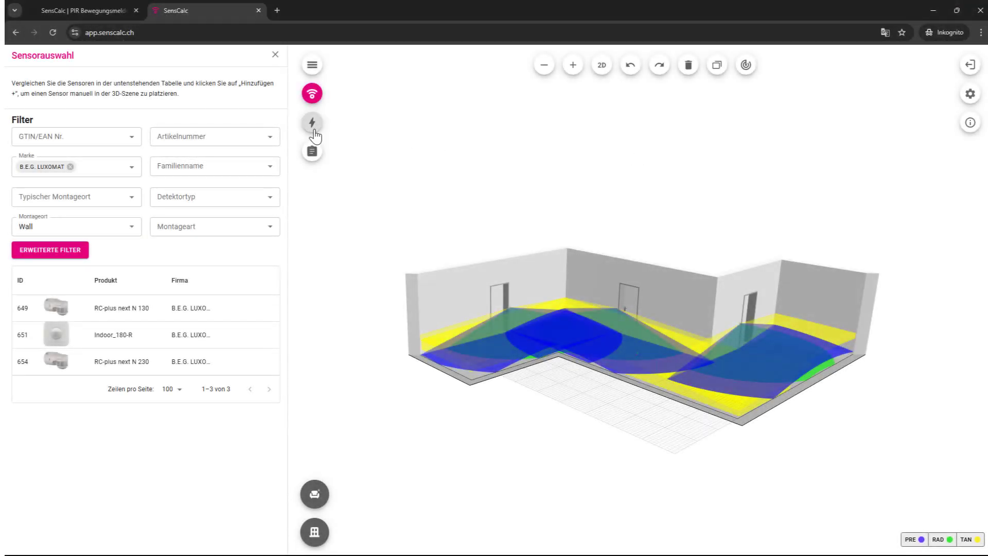
Step: Calculate Gang's energy savings (189.80 to 75.92 kWh/a), then return to the project's room list
click(313, 124)
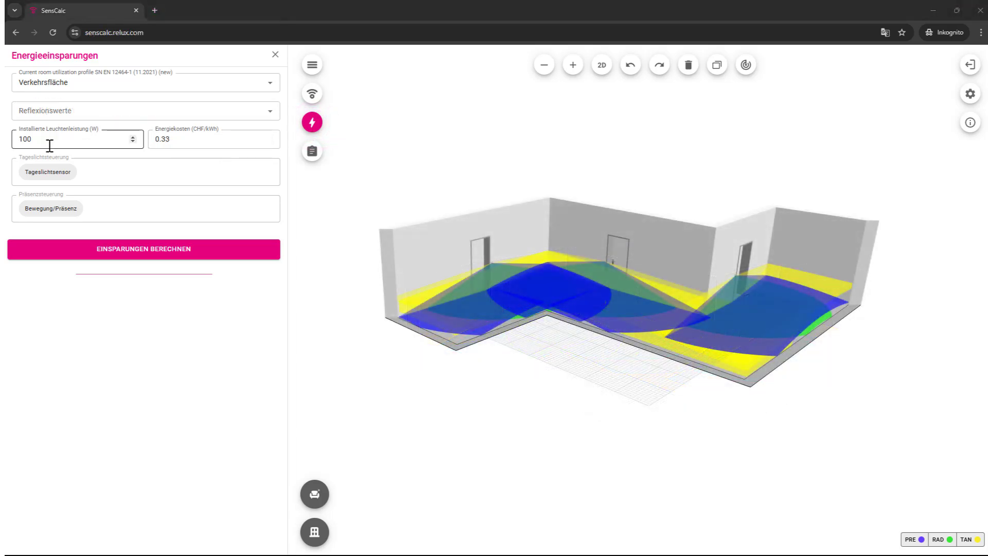
click(127, 252)
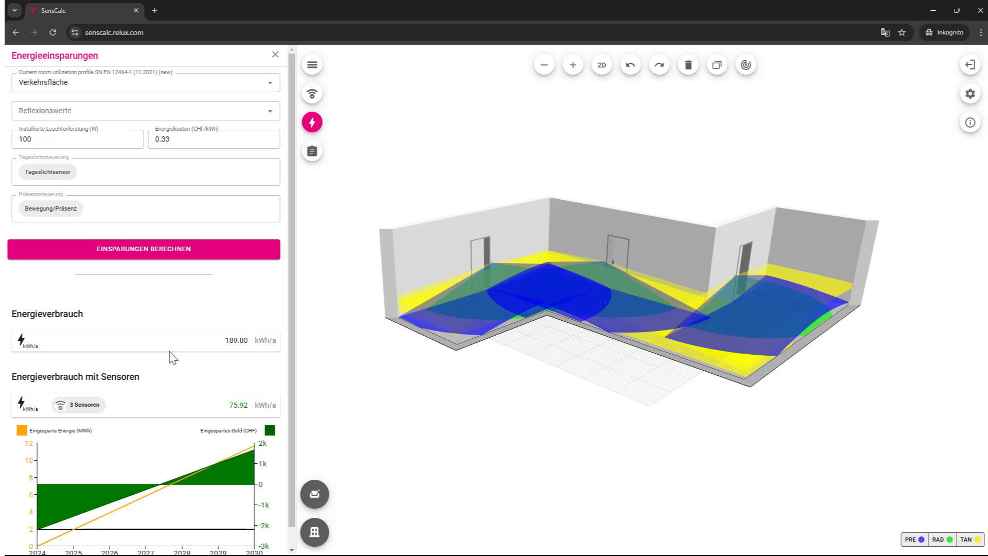
scroll(173, 358, down, 1)
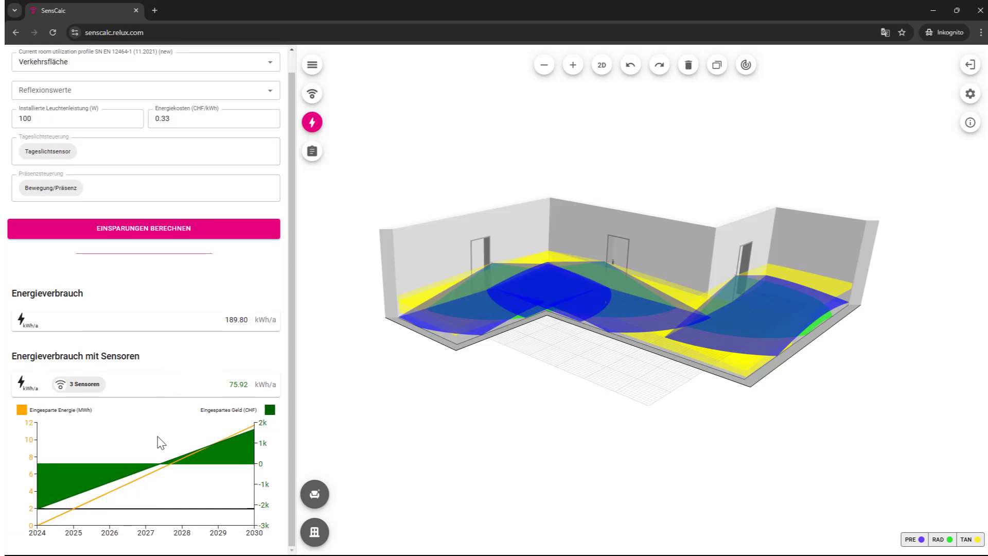
mouse_move(149, 451)
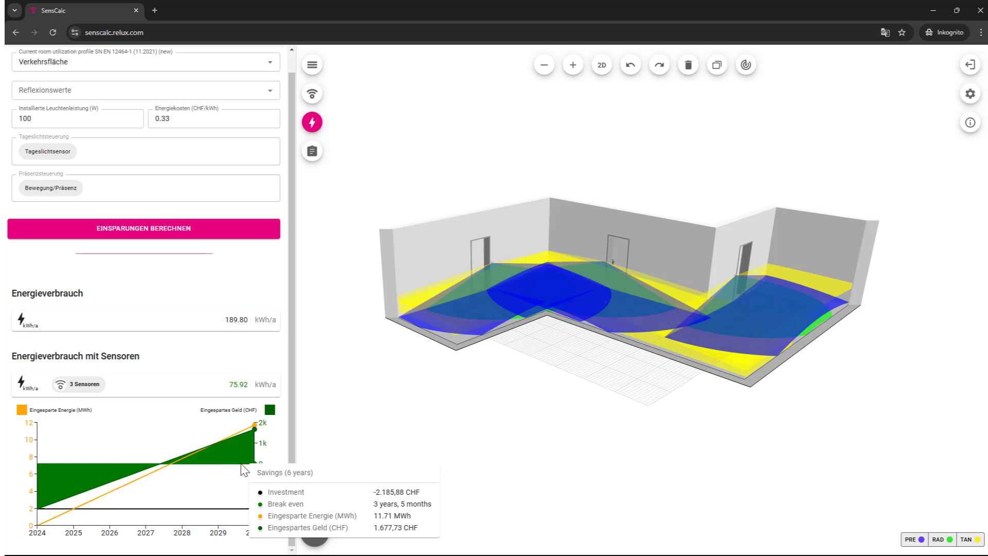
click(312, 64)
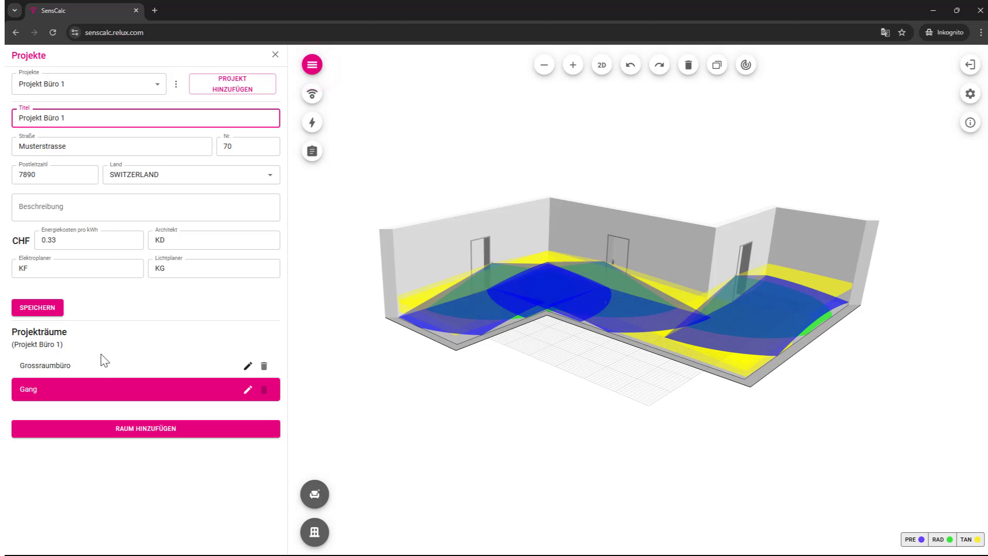
Step: Select Grossraumbüro and calculate its savings: 4591.13 kWh/a falls to 2738.65 kWh/a with 4 sensors
click(95, 366)
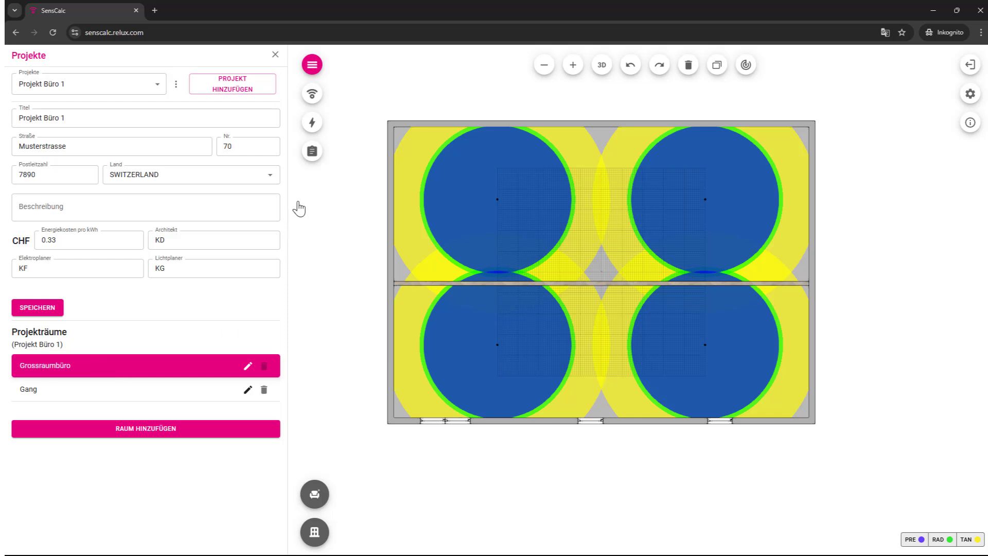
click(312, 126)
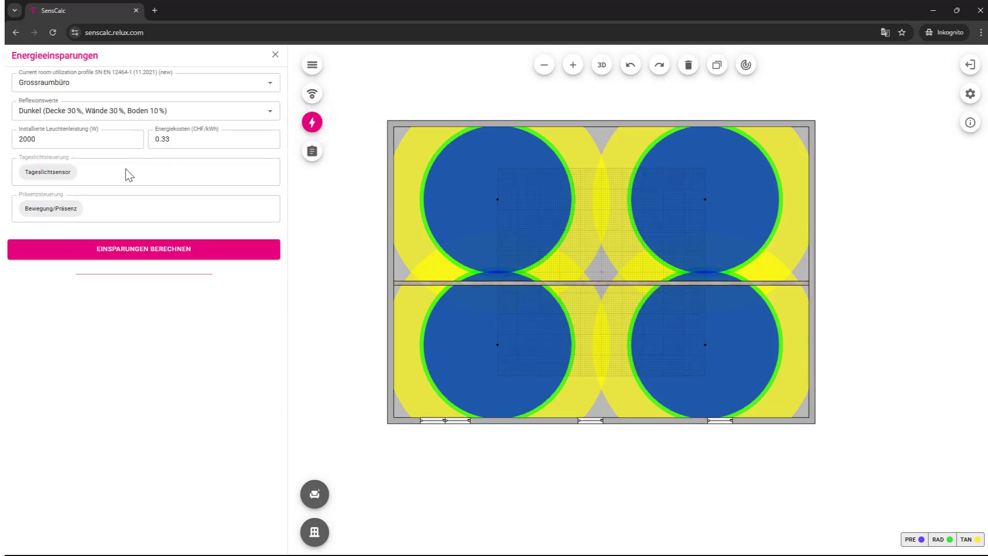
click(134, 253)
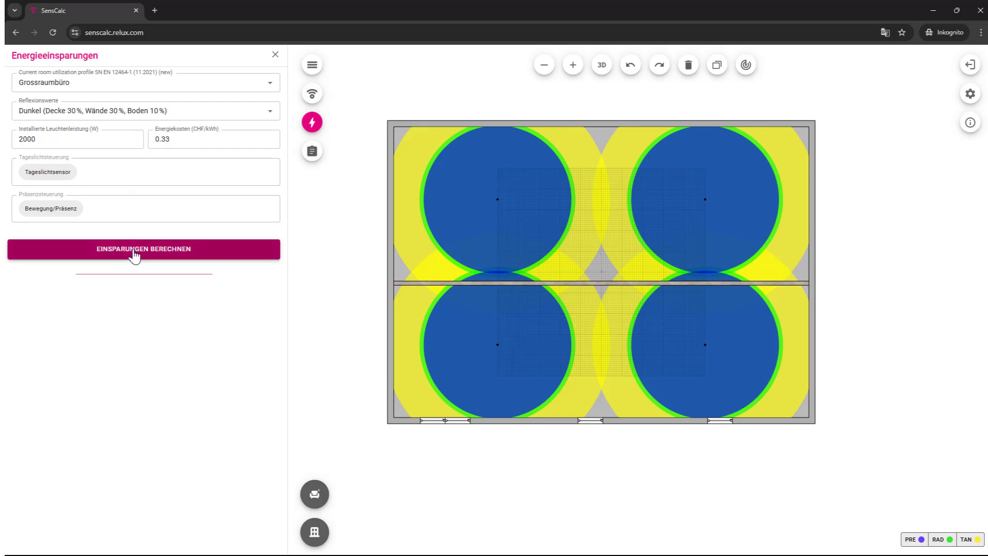
click(134, 253)
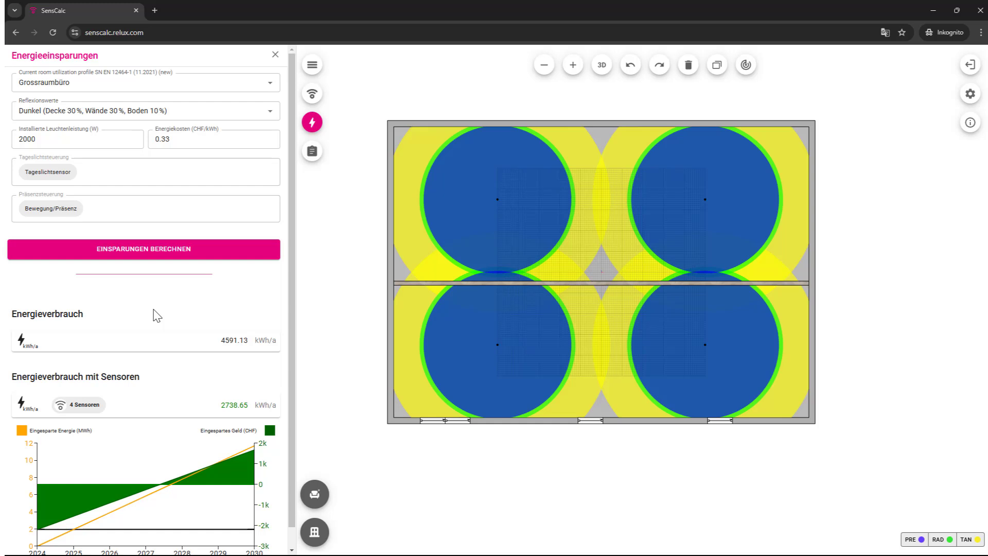
scroll(157, 316, down, 1)
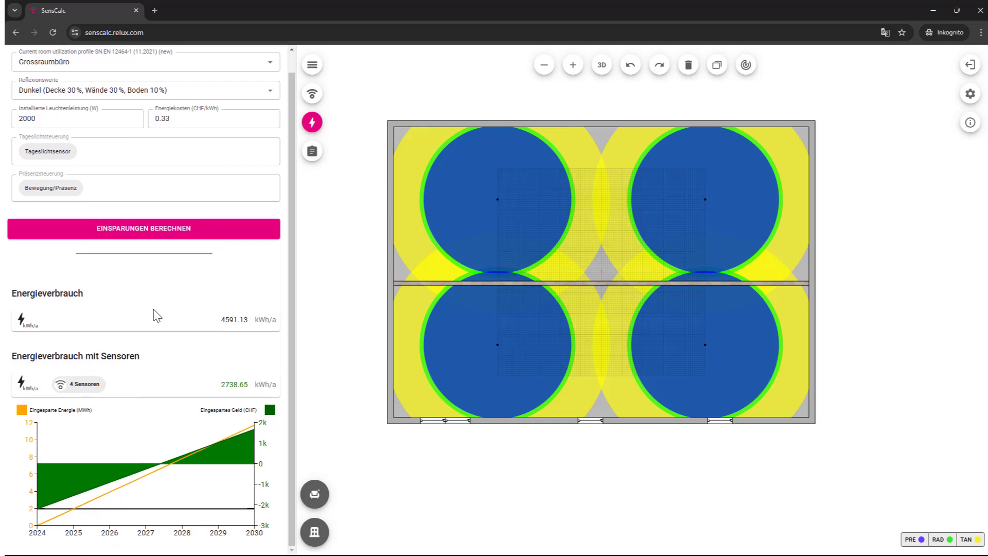
mouse_move(78, 467)
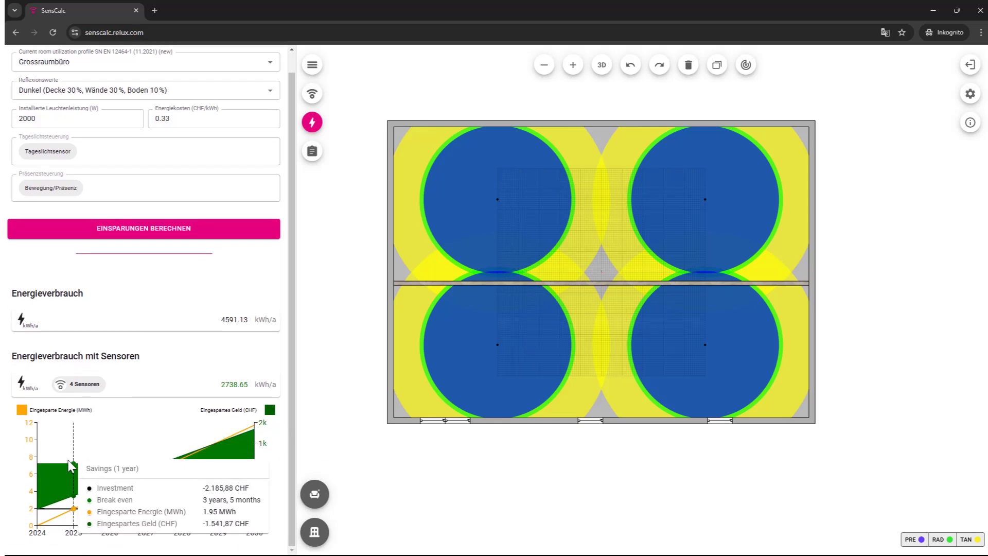
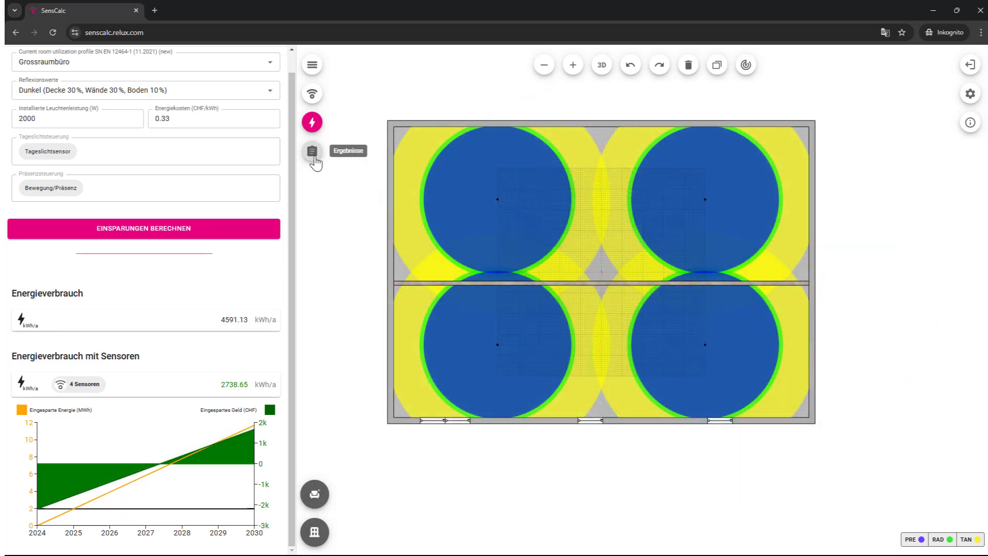
Step: Open the Ergebnisse report and scroll to the SENSOREN section, which lists CHF 835.88 net prices
click(313, 153)
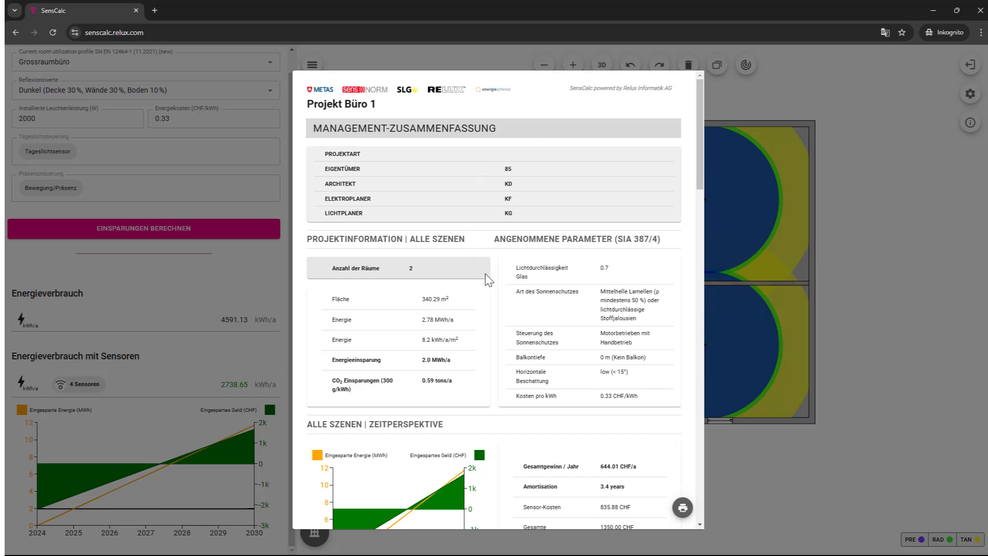
scroll(488, 280, down, 2)
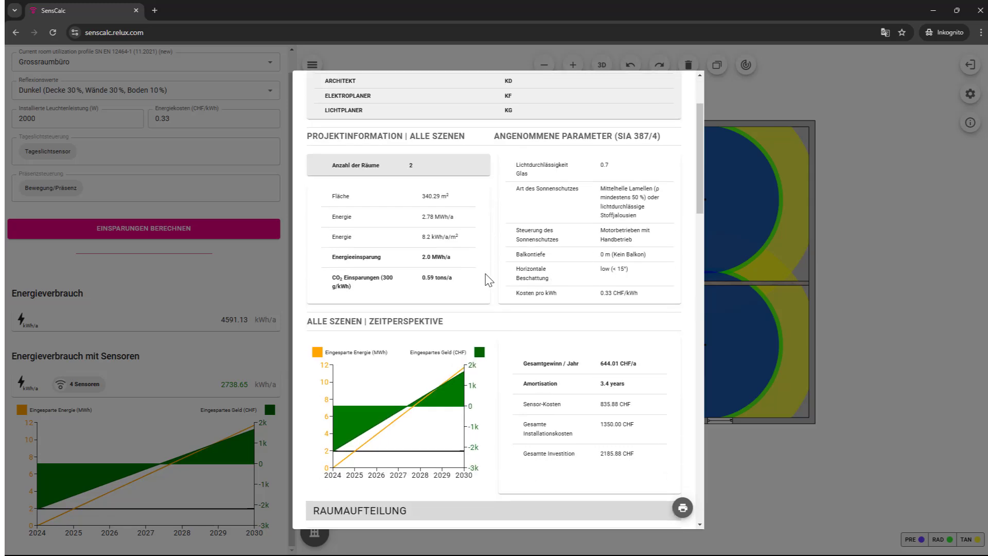
scroll(488, 280, down, 2)
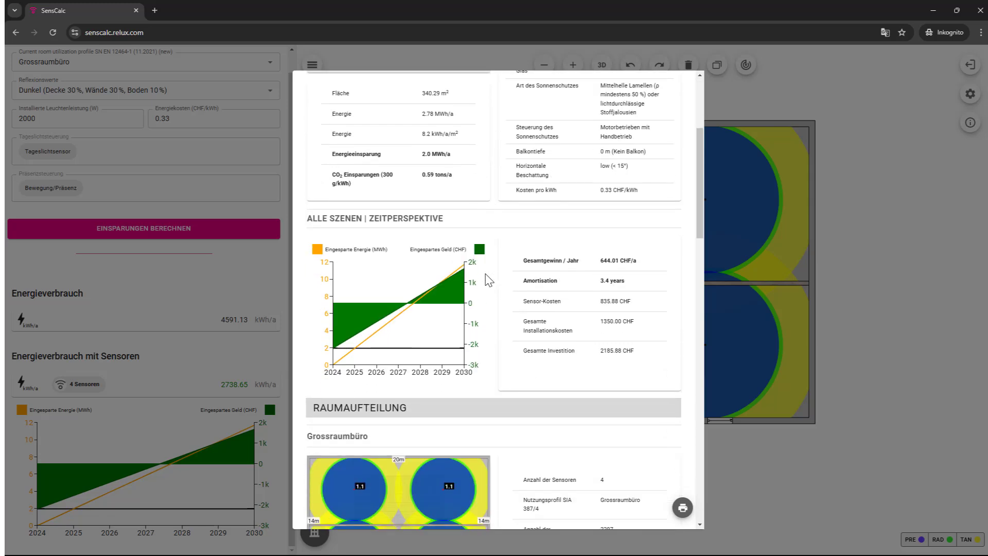
scroll(488, 280, down, 2)
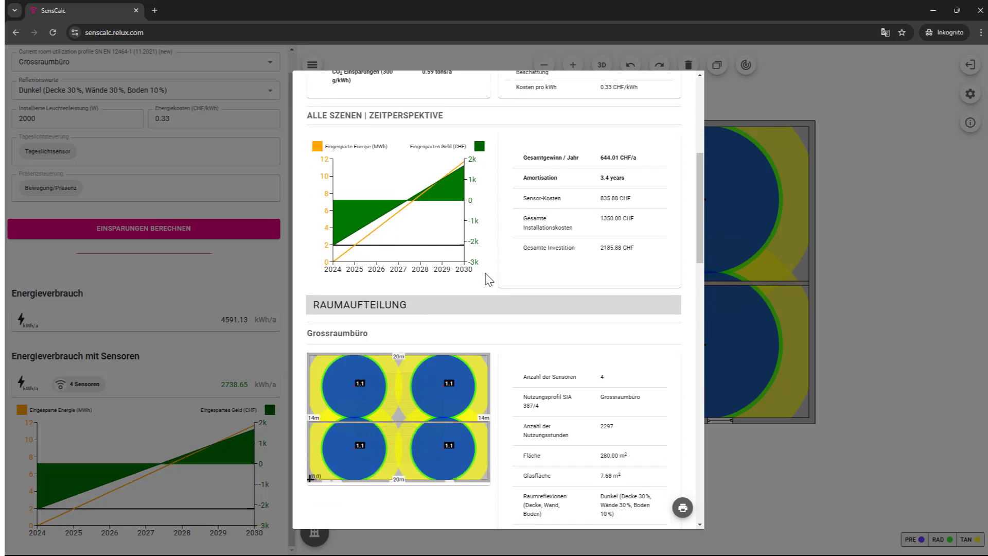
scroll(488, 281, down, 1)
scroll(488, 280, down, 2)
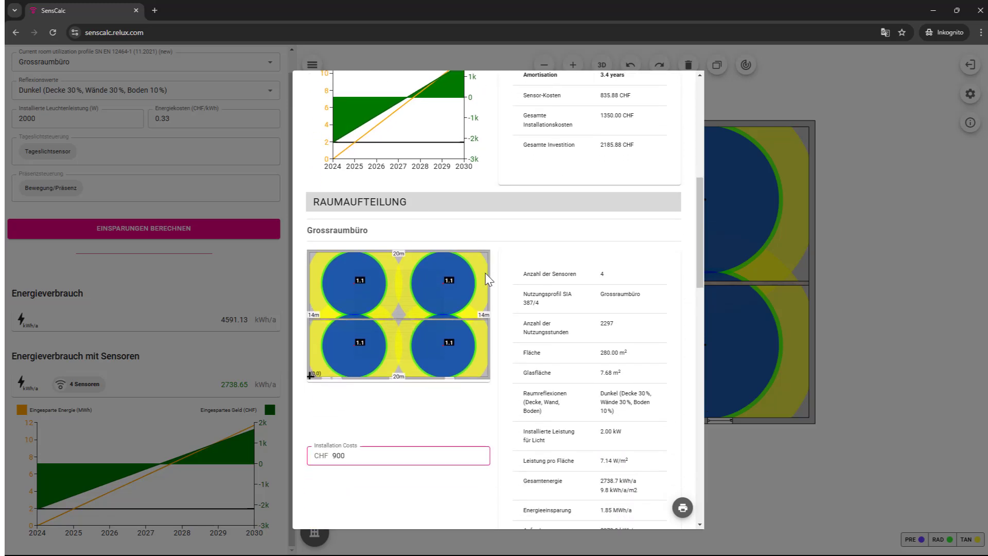
scroll(488, 281, down, 2)
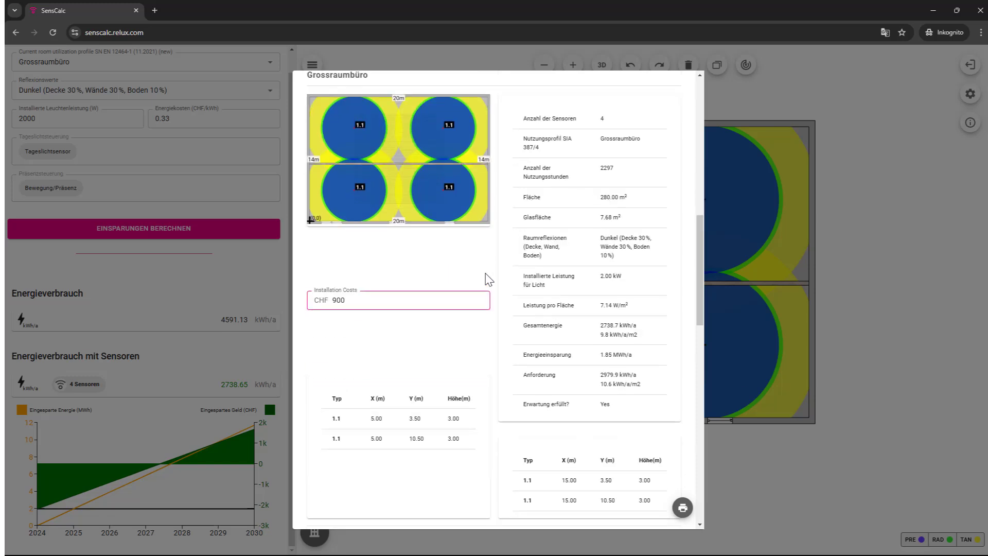
scroll(488, 280, down, 3)
scroll(488, 280, down, 1)
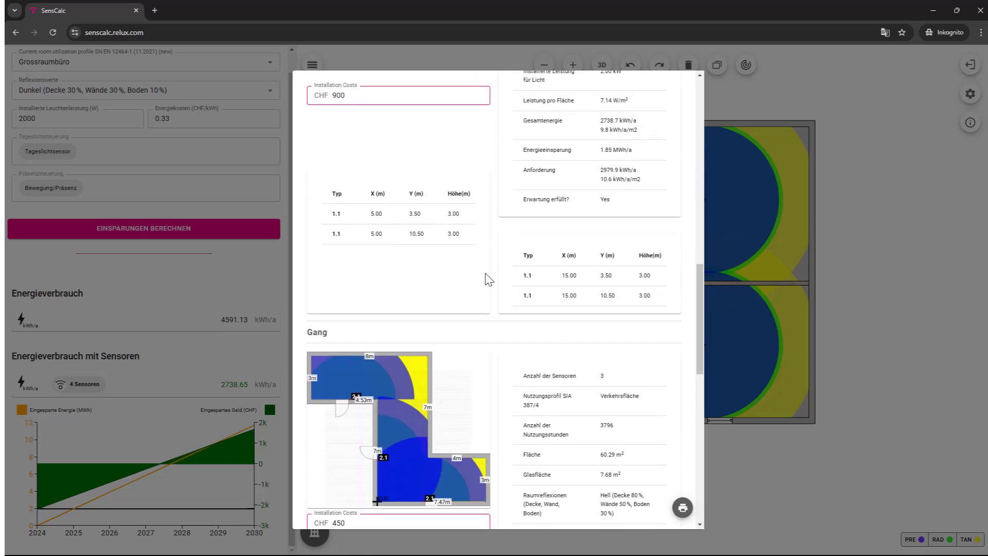
scroll(488, 280, down, 2)
scroll(488, 281, down, 1)
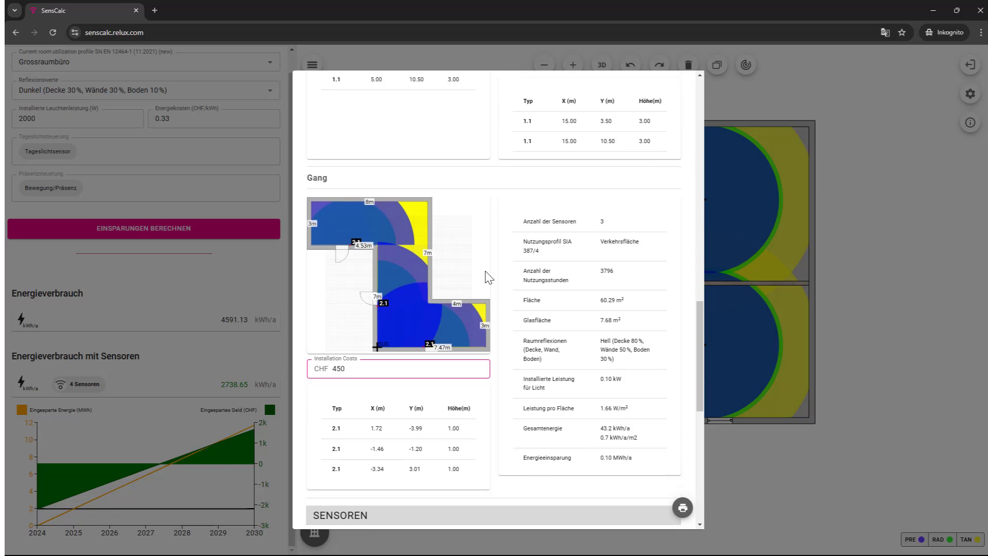
scroll(488, 278, down, 2)
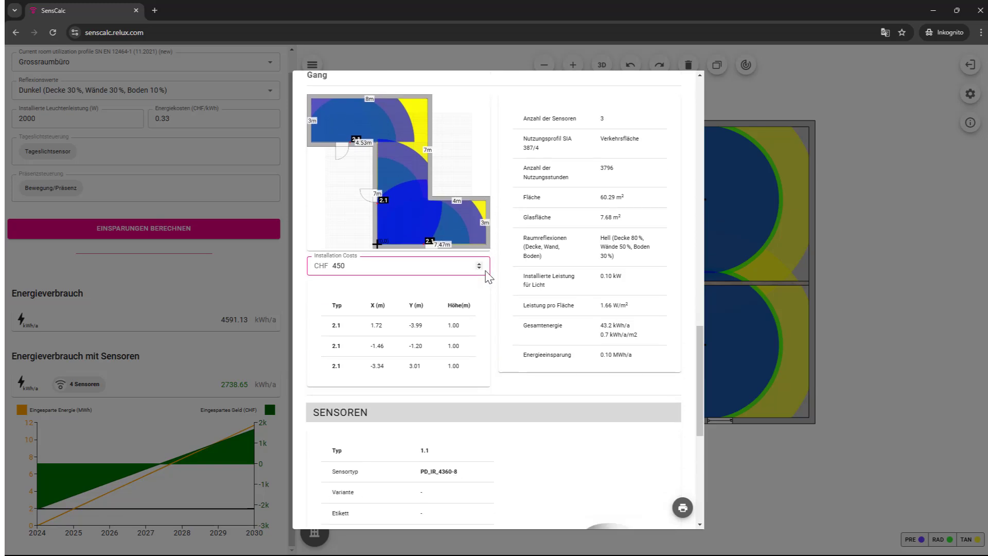
scroll(488, 278, down, 2)
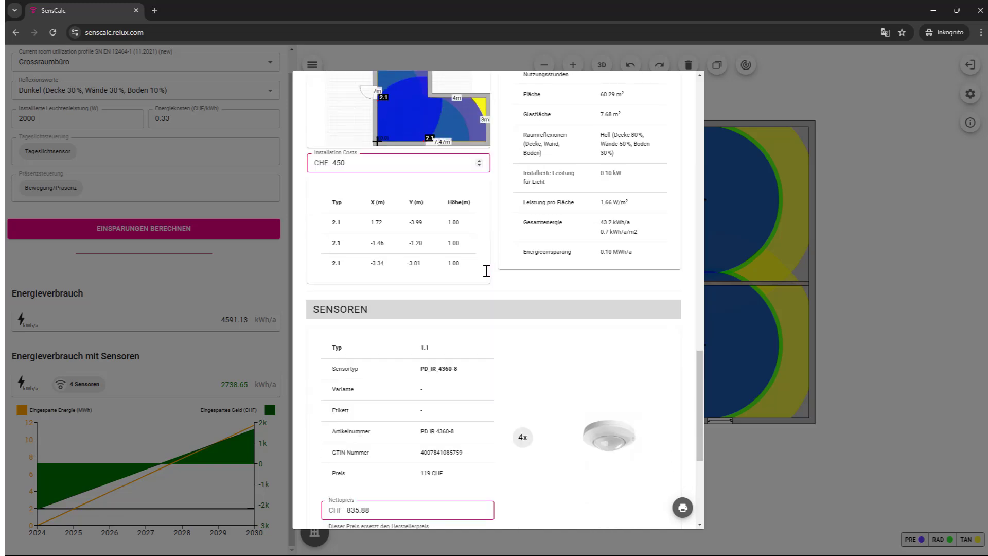
scroll(486, 271, down, 2)
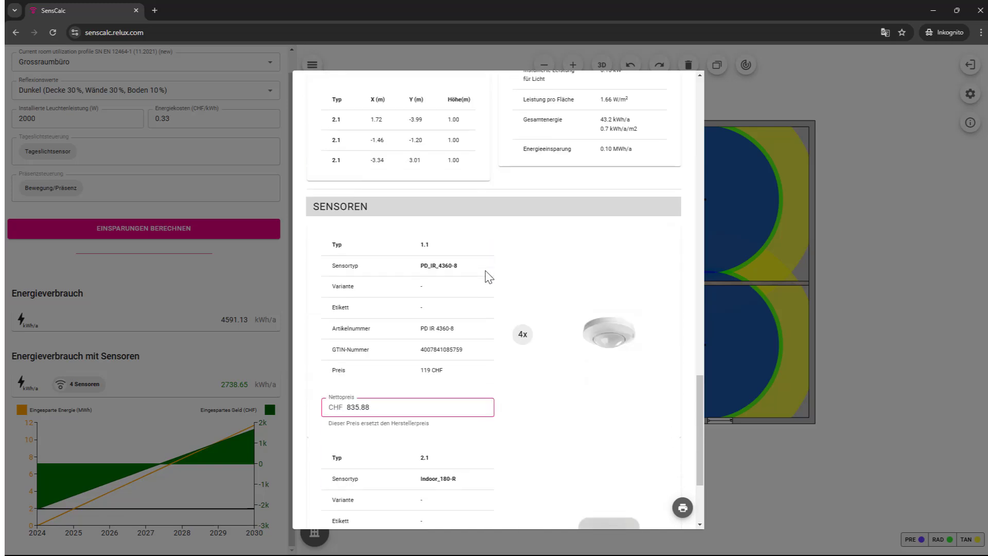
scroll(488, 277, down, 1)
scroll(488, 277, down, 2)
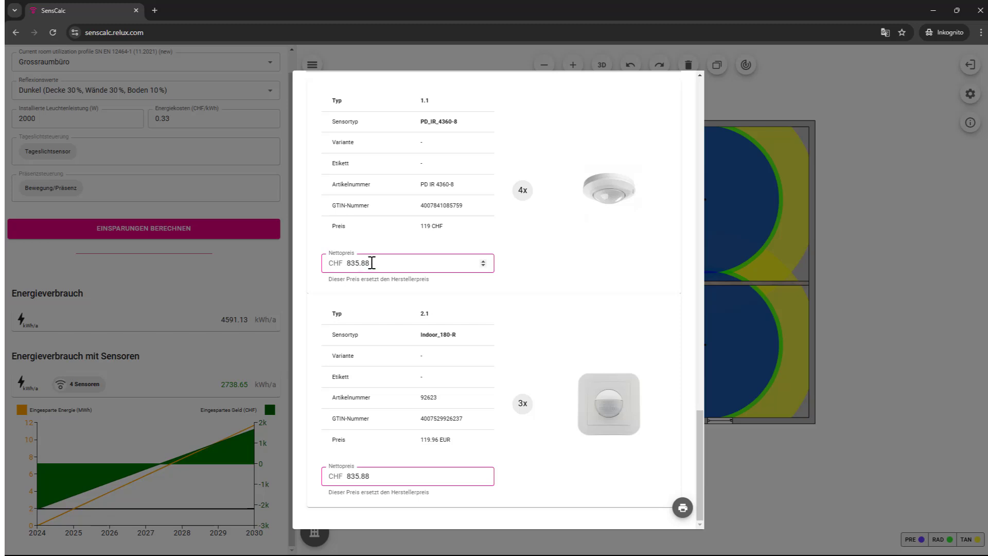
Step: Change the net prices to CHF 400.00 for PD_IR_4360-8 and CHF 300.00 for Indoor_180-R
drag(372, 263, 349, 263)
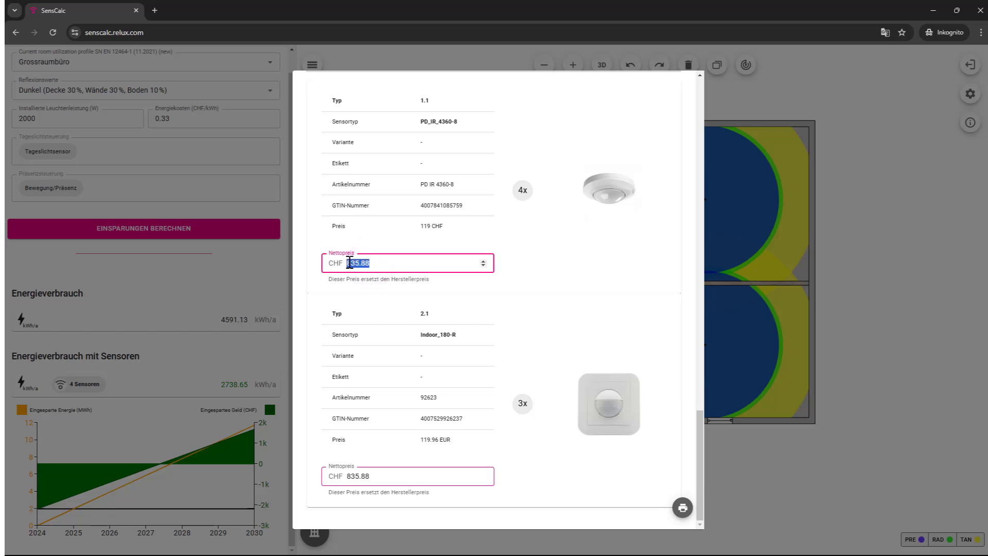
text(4.00)
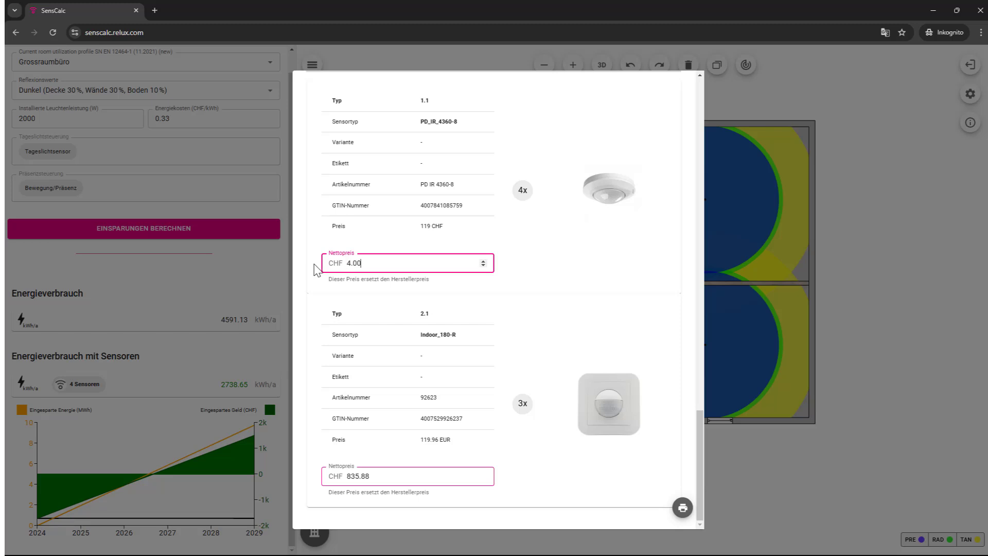
click(351, 266)
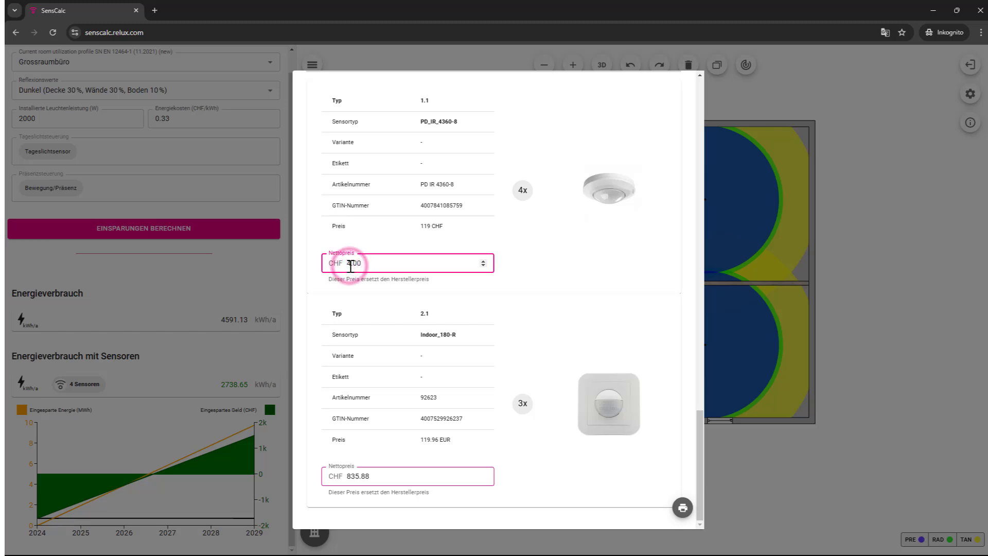
text(00)
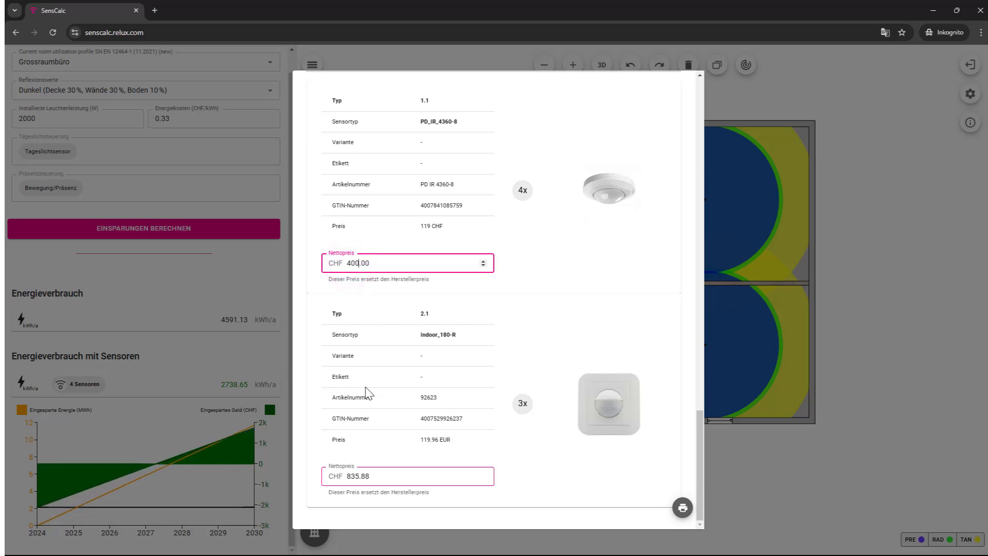
double_click(360, 476)
text(3)
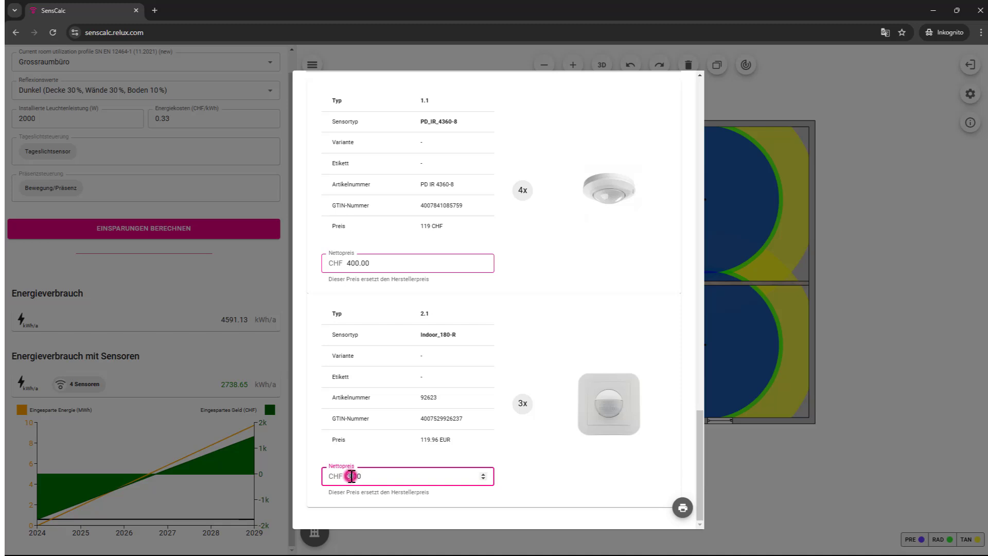
text(00)
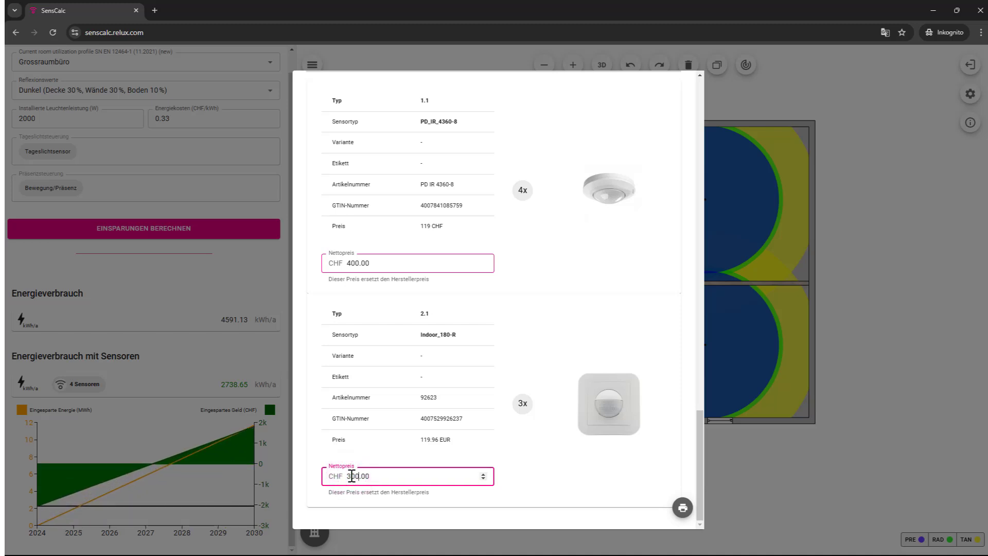
click(698, 487)
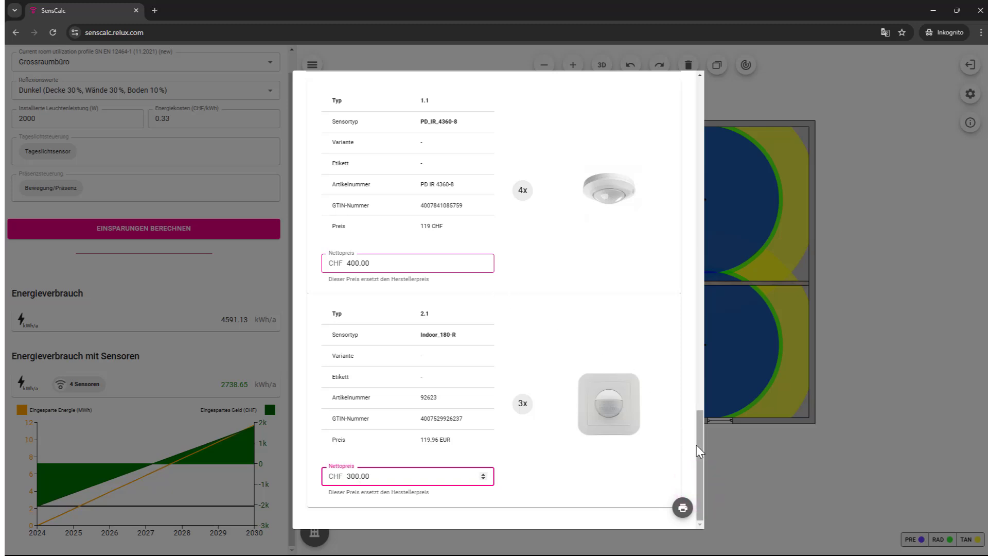
drag(696, 445, 666, 125)
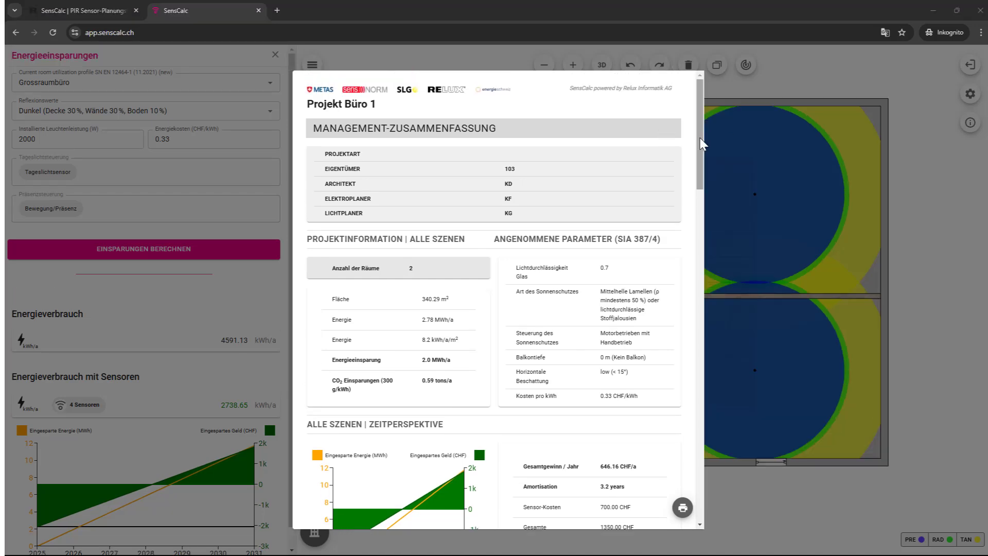
Step: Scroll to the SENSOREN section and select the PD_IR_4360-8 sensor's GTIN number
drag(701, 144, 703, 477)
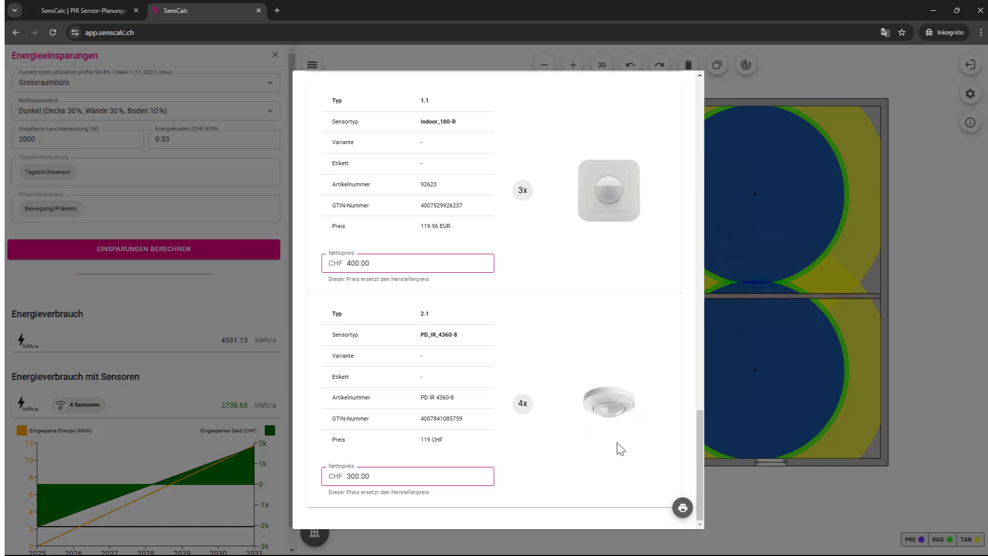
drag(464, 419, 327, 422)
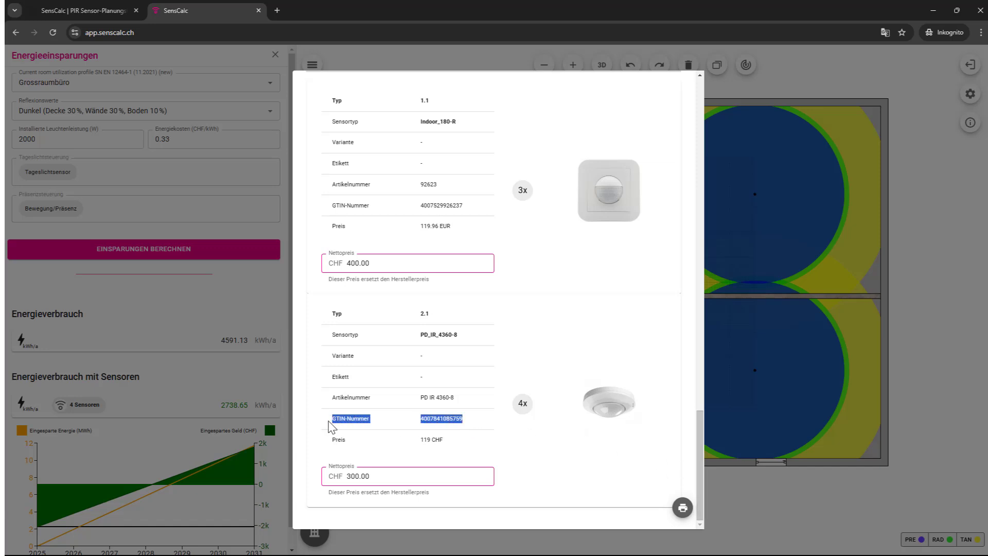
click(277, 10)
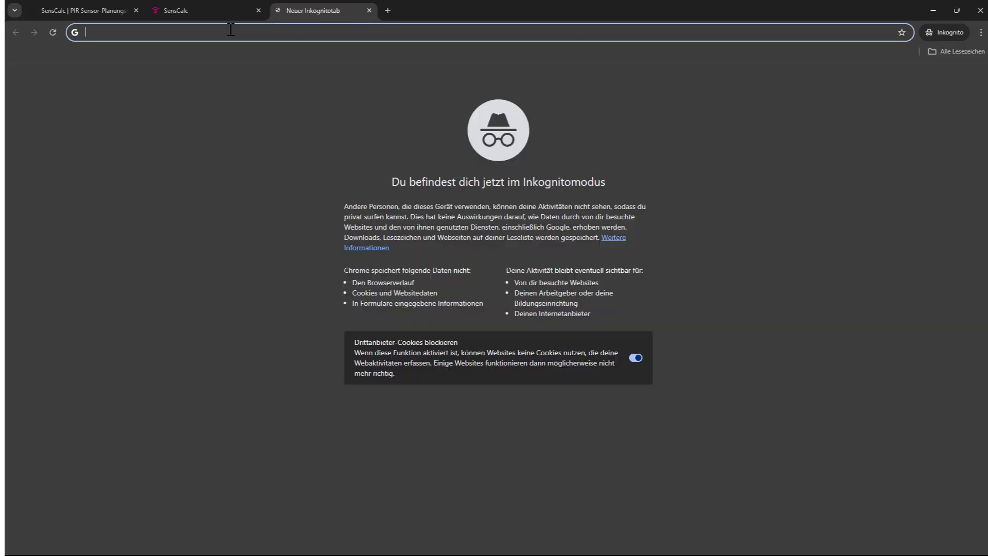
key(ctrl+v)
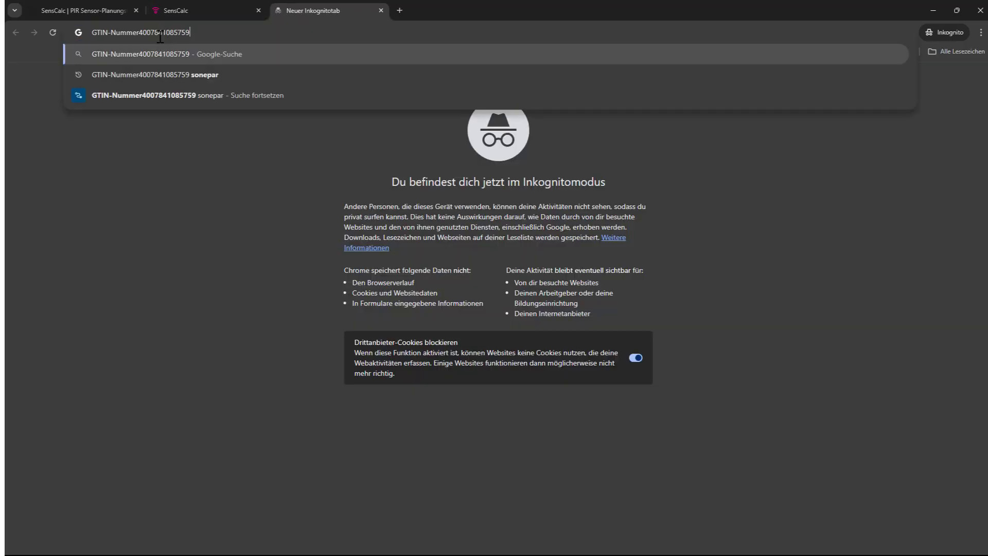
click(112, 33)
key(BackSpace)
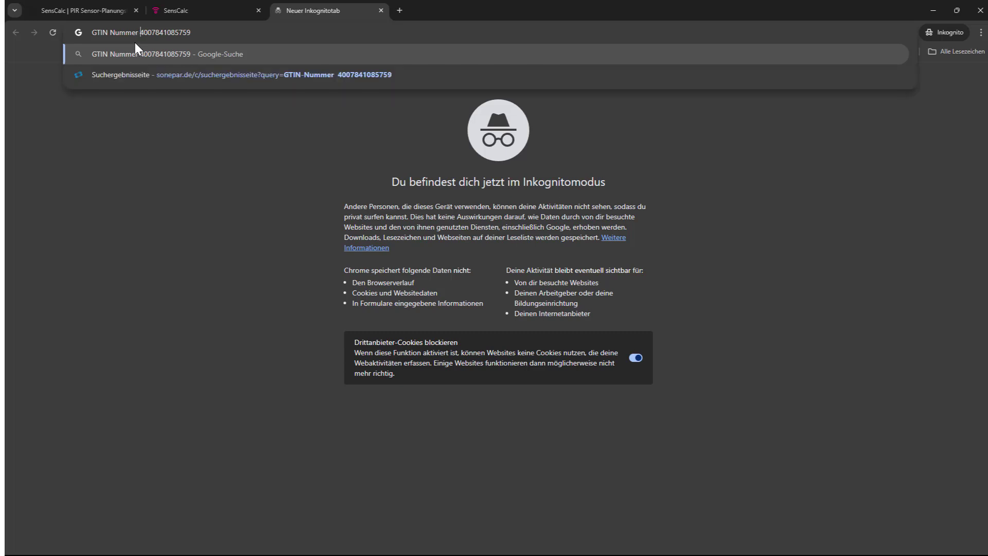
key(Return)
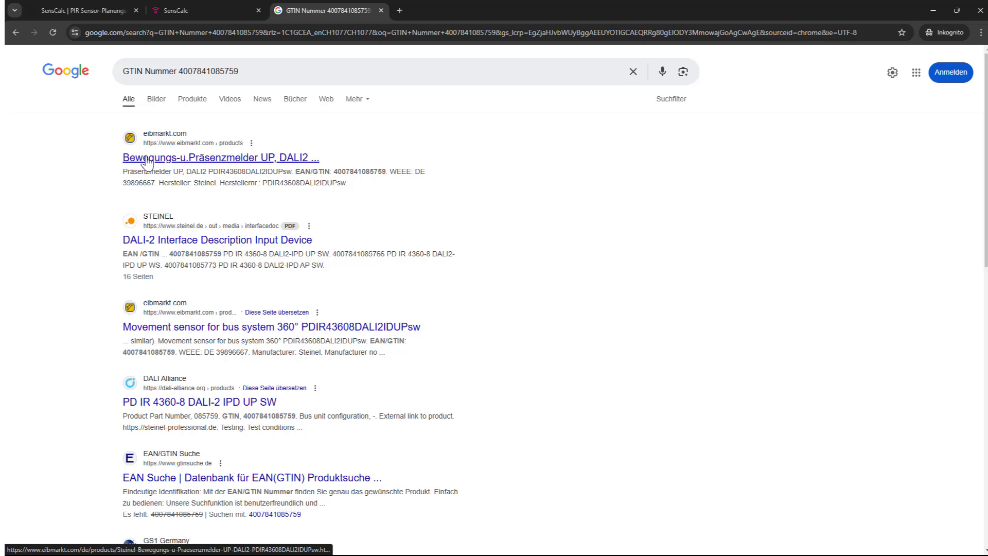
click(147, 162)
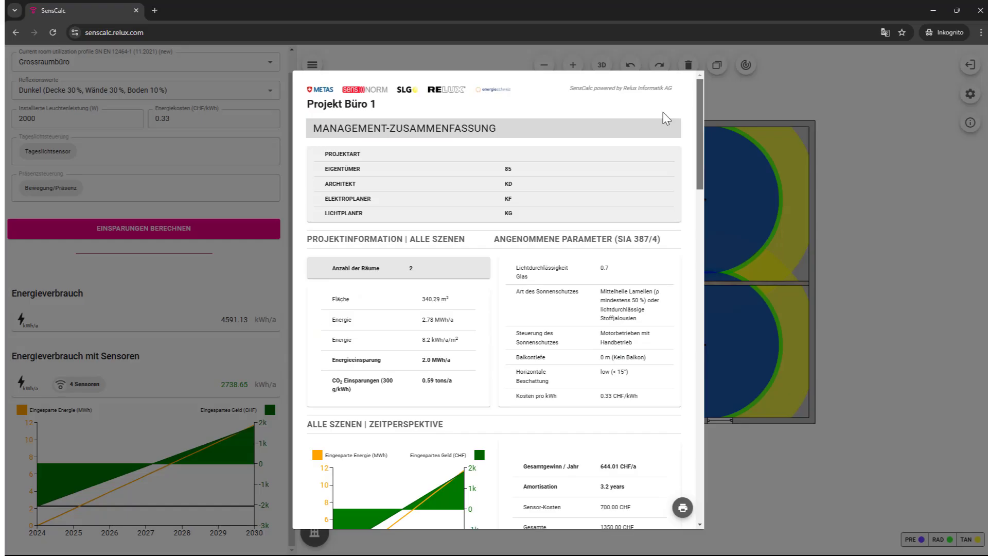
Step: Print the report with destination 'Als PDF speichern' and save the PDF to the Desktop
click(683, 512)
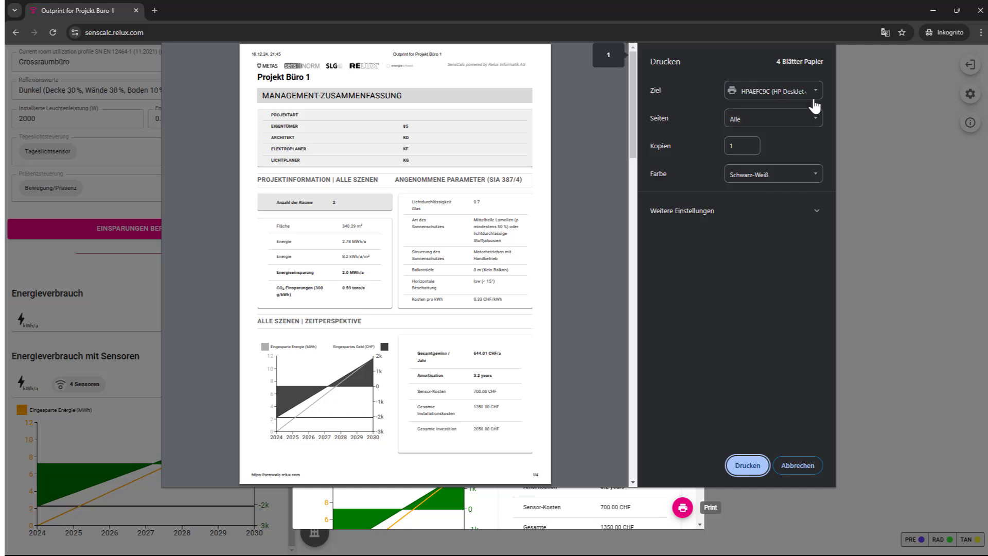
click(820, 102)
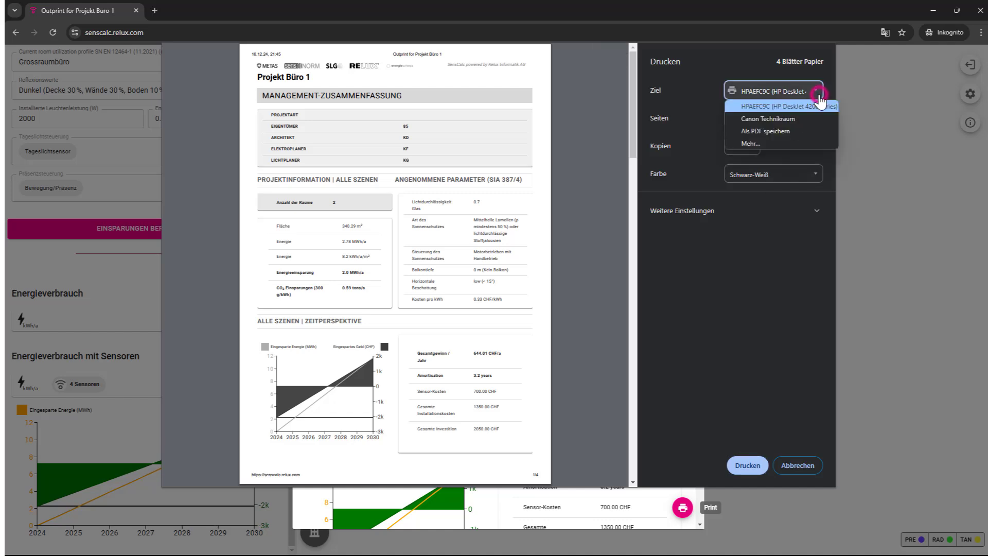
click(765, 131)
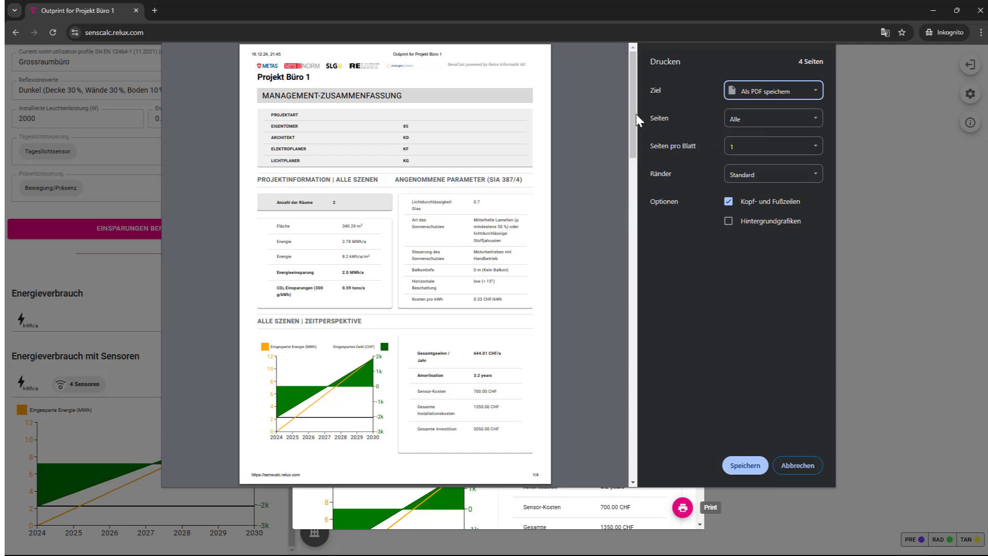
drag(638, 121, 629, 95)
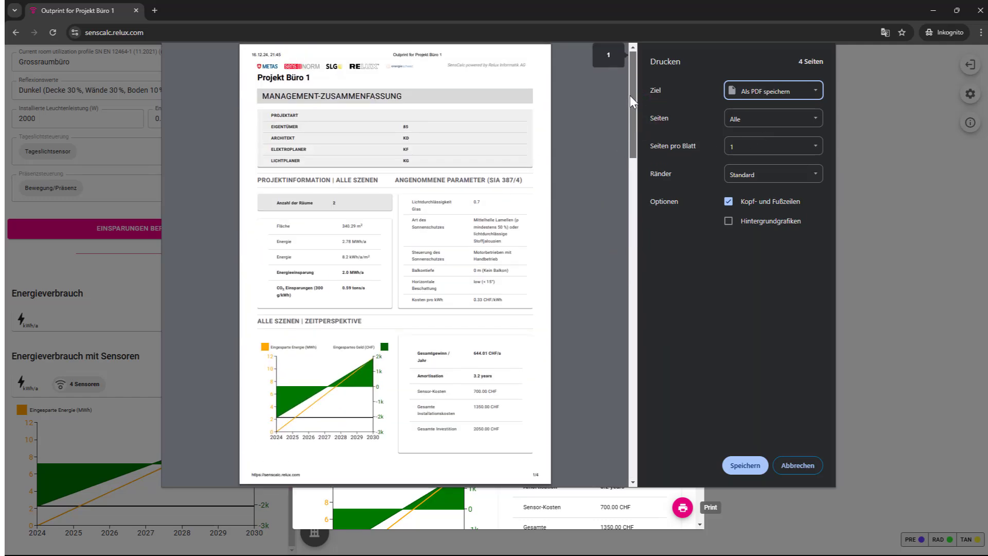
click(746, 467)
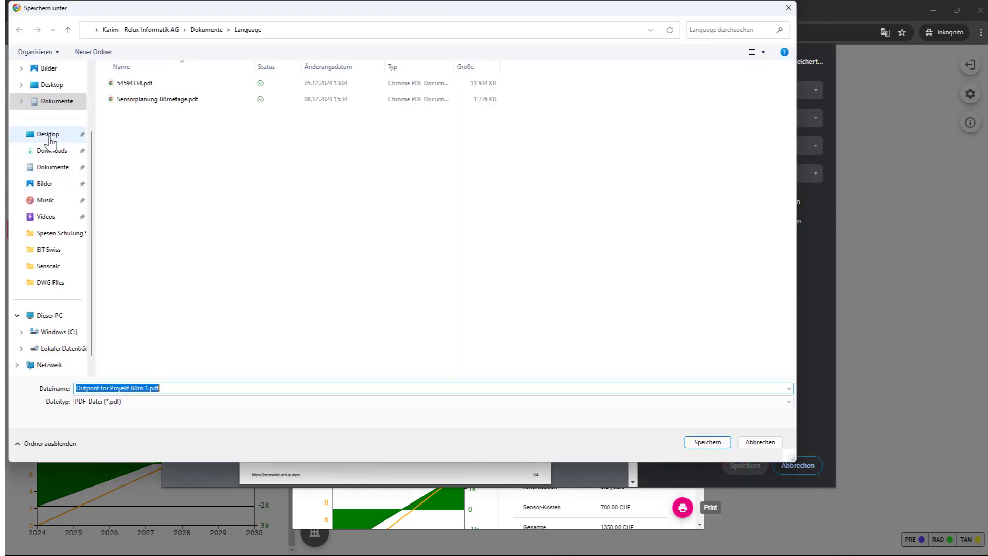
click(48, 135)
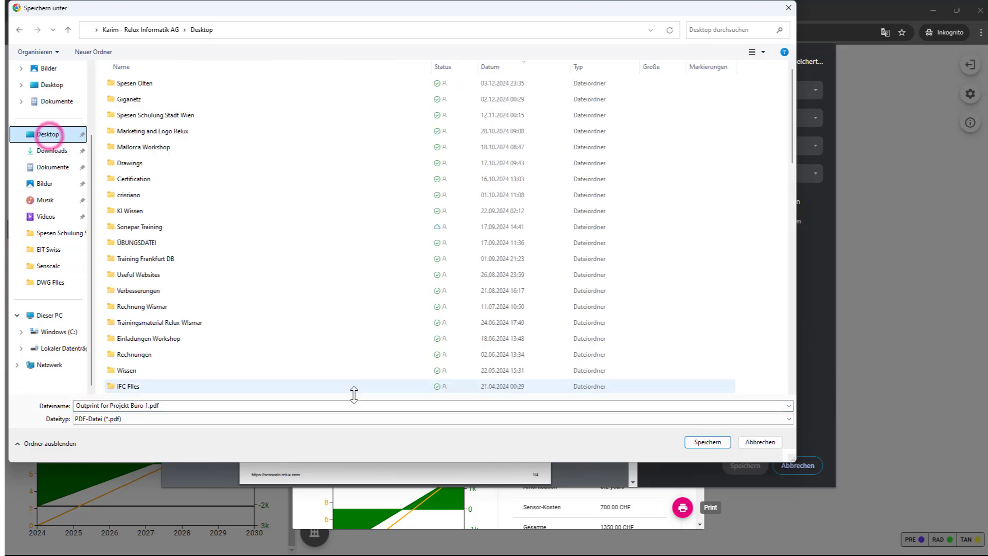
click(707, 441)
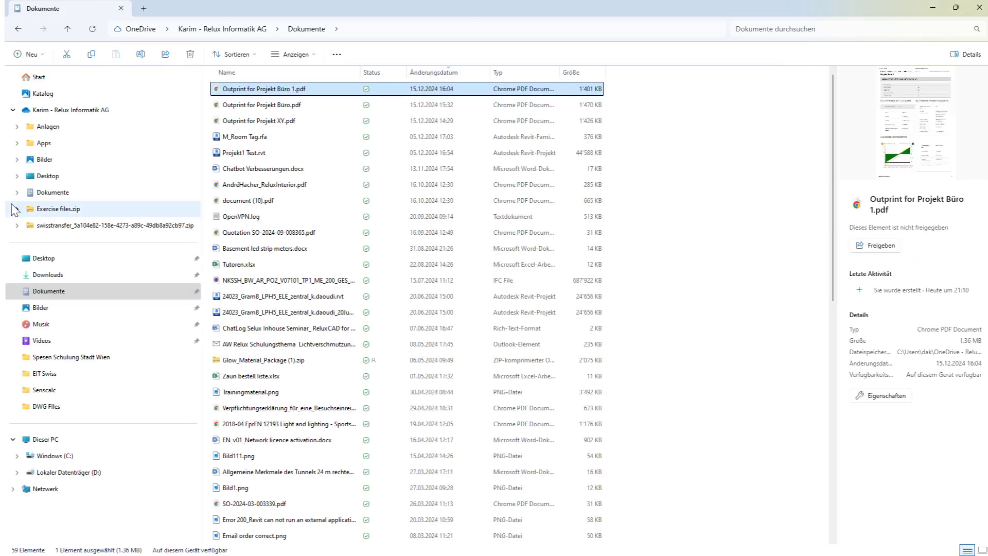
Step: Open 'Outprint for Projekt Büro 1.pdf' from the Desktop folder
click(59, 258)
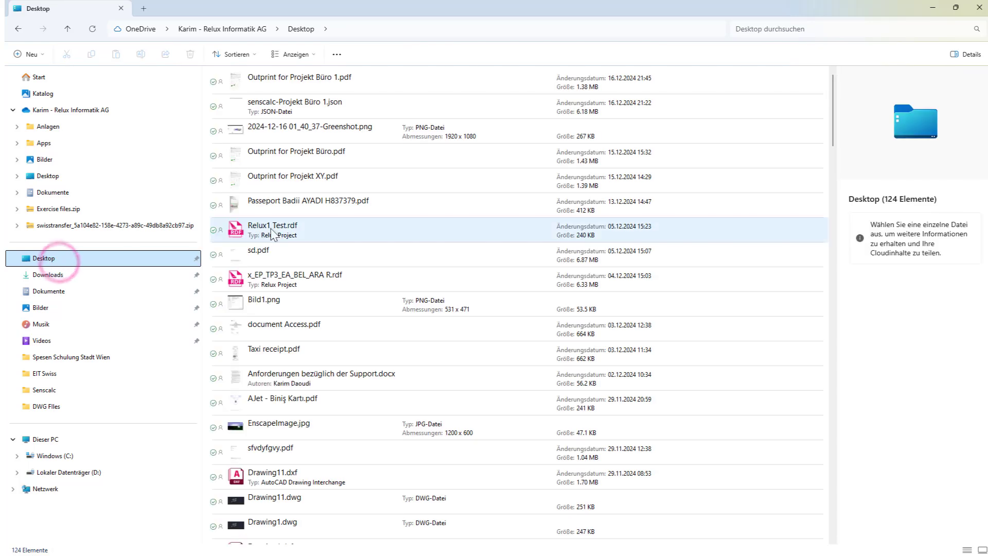
click(327, 88)
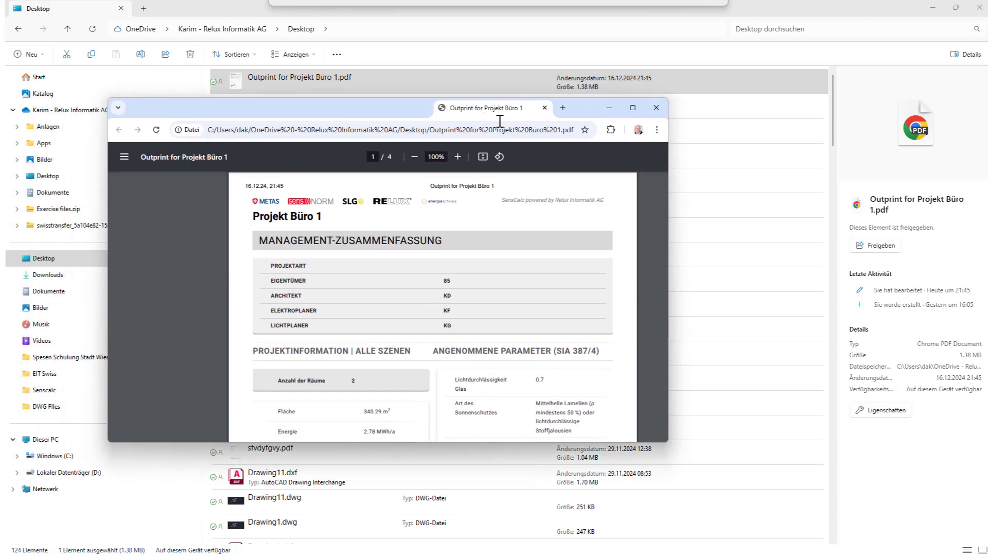
Step: Maximize the PDF and read through pages 1 to 4, ending at the sensor list
click(664, 119)
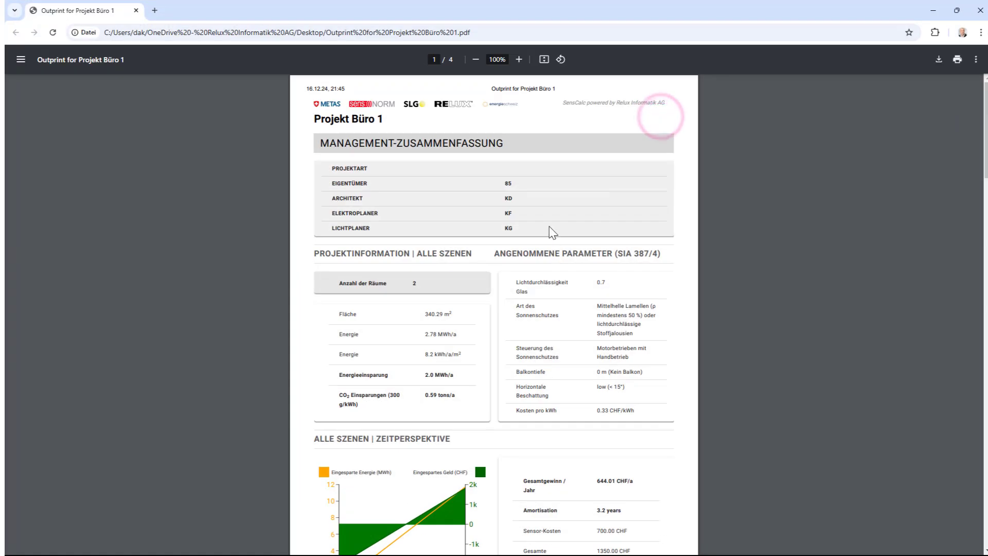
scroll(549, 229, down, 3)
scroll(548, 229, down, 7)
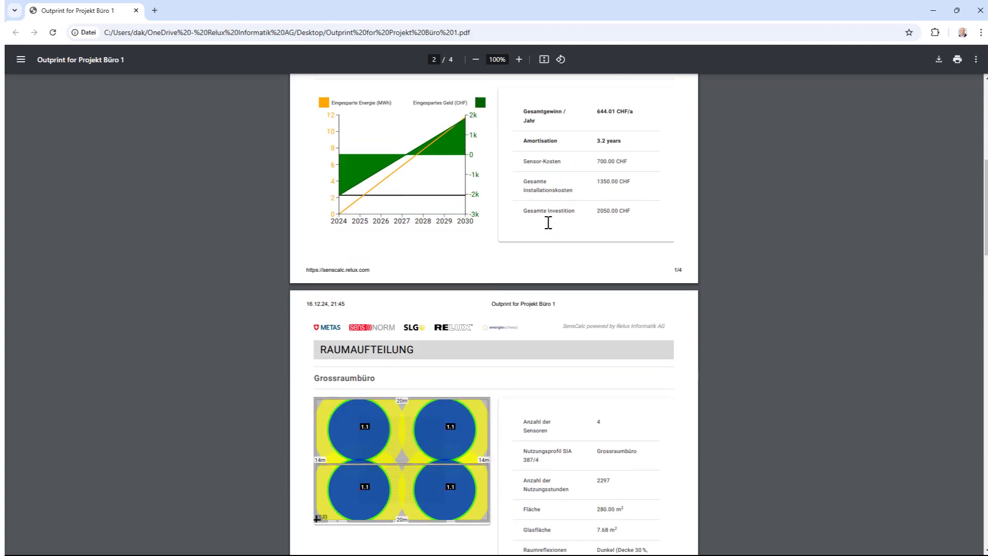
scroll(548, 223, down, 6)
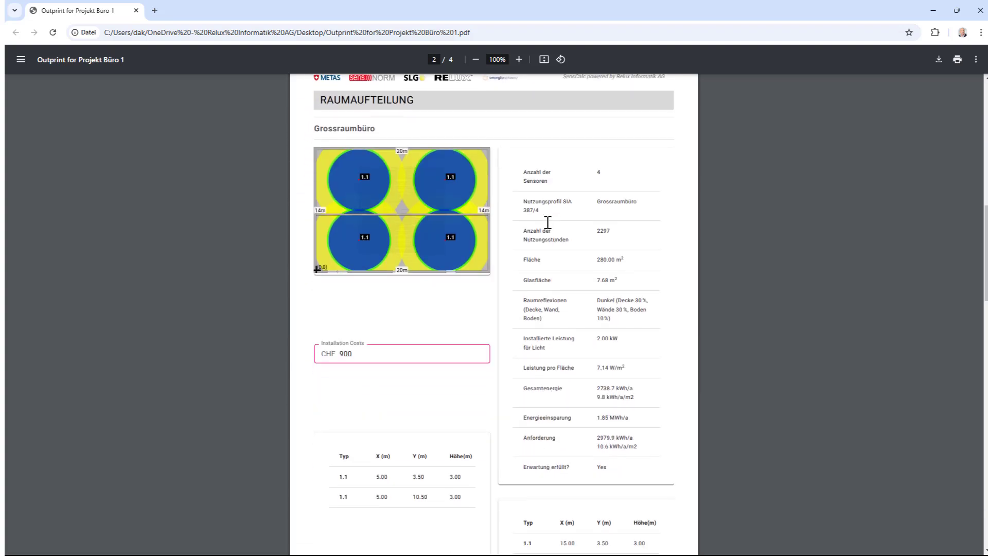
scroll(548, 223, down, 9)
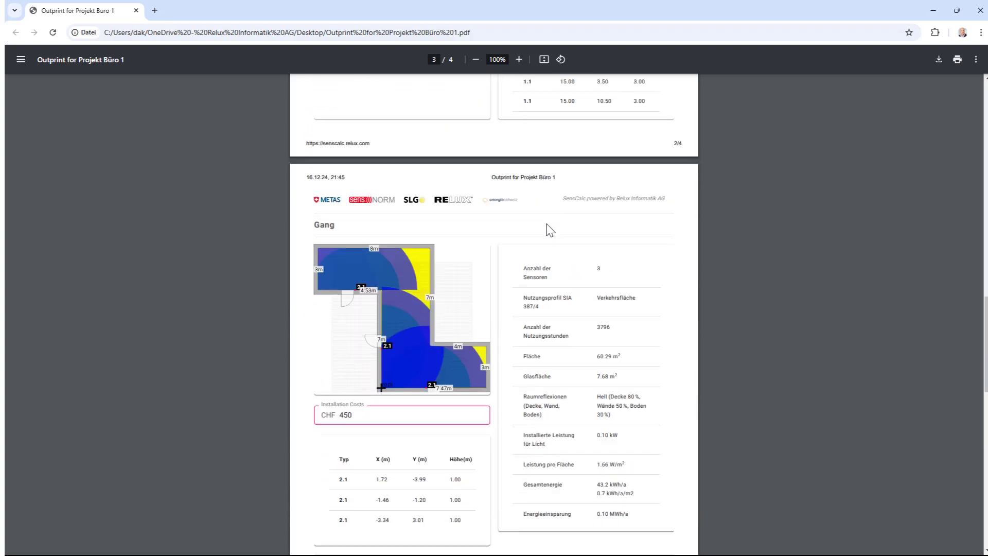
scroll(549, 230, down, 11)
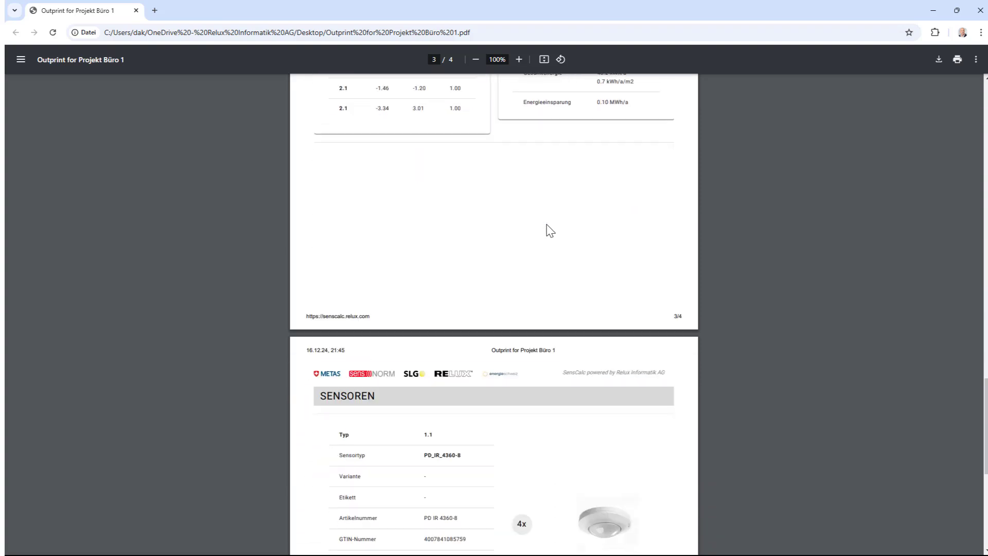
scroll(549, 230, down, 1)
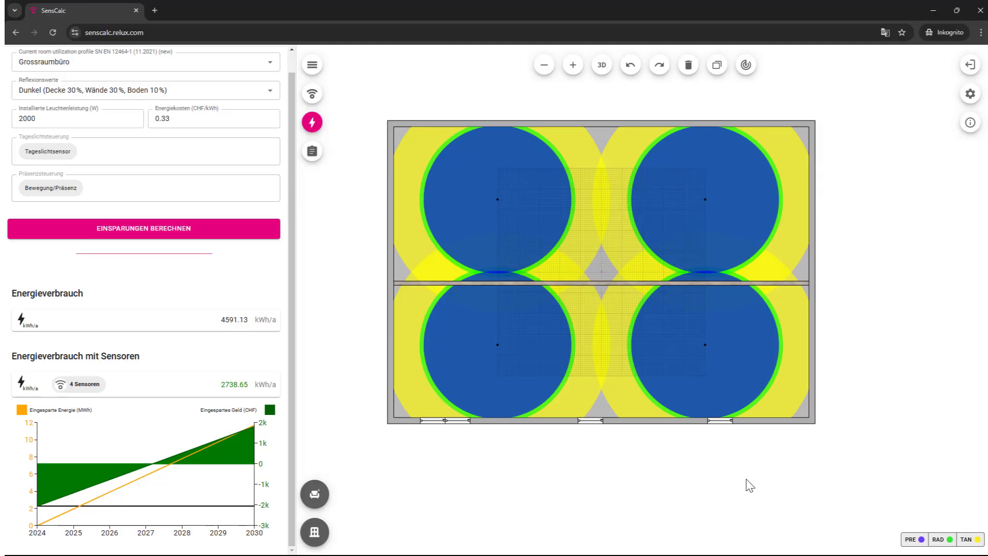
Step: Open Projekt Büro 1's Projekte panel, view its download and upload options, then close the menu
drag(578, 474, 606, 493)
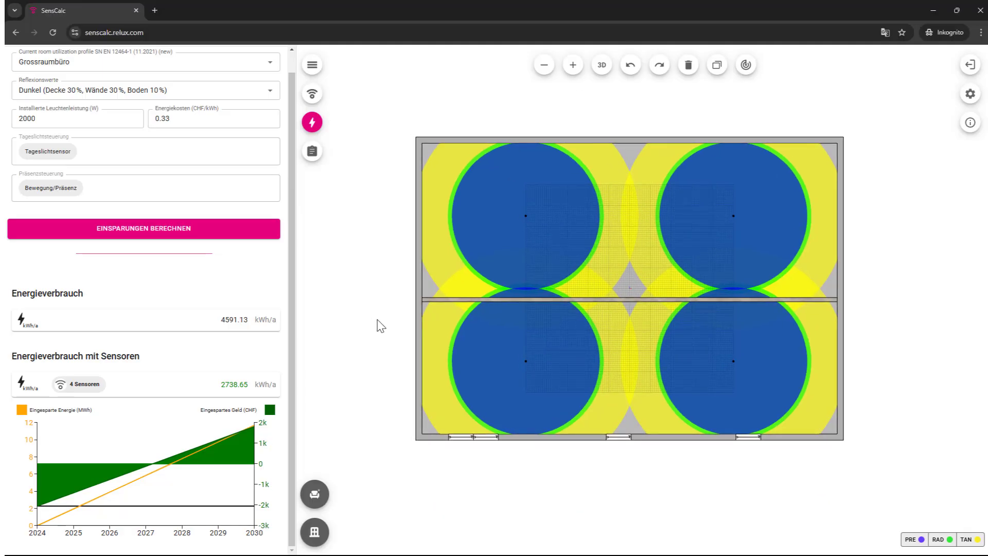
scroll(282, 146, up, 1)
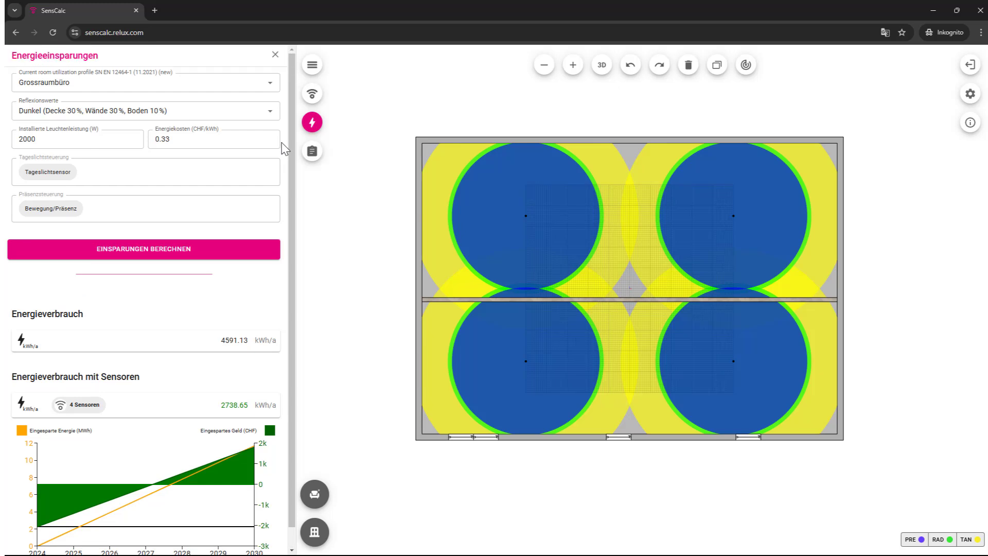
click(311, 72)
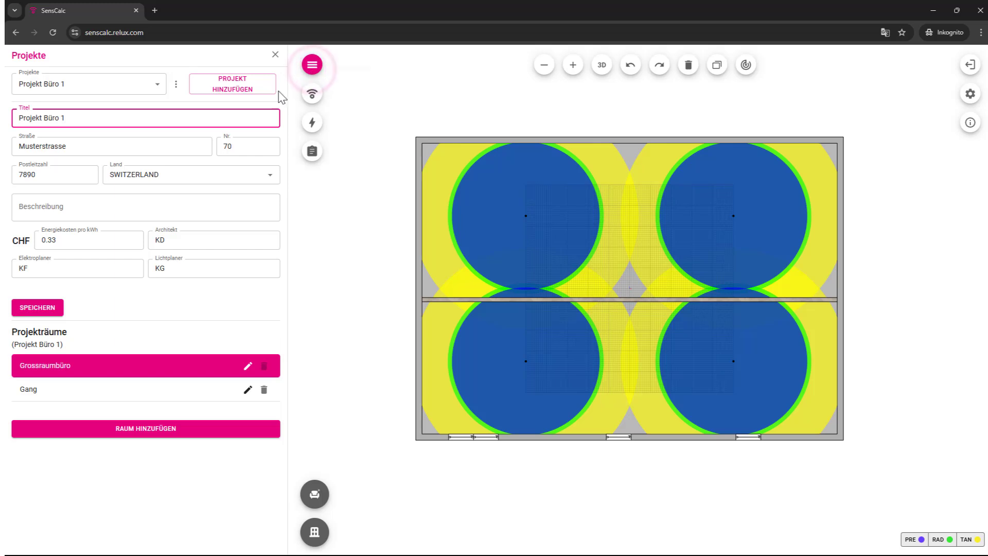
click(175, 88)
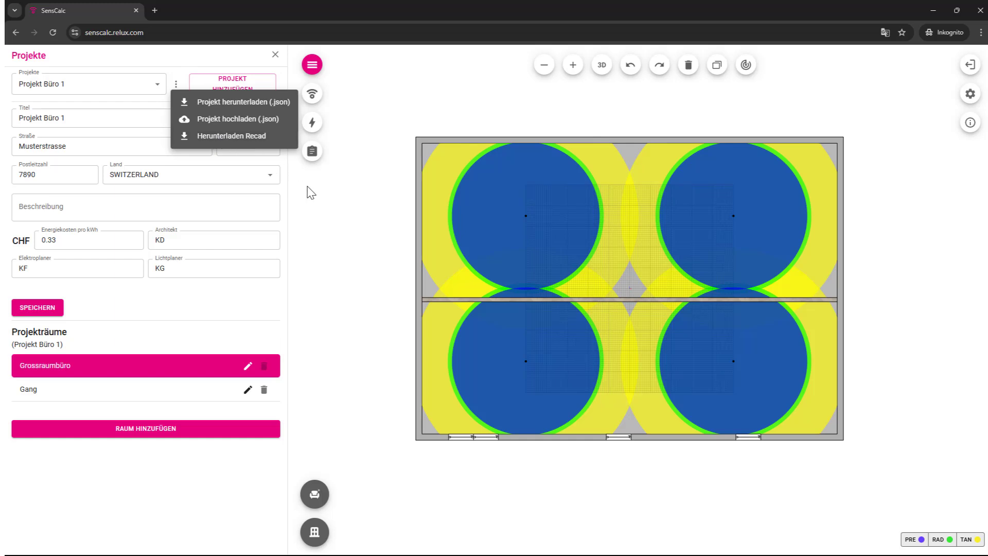
click(322, 202)
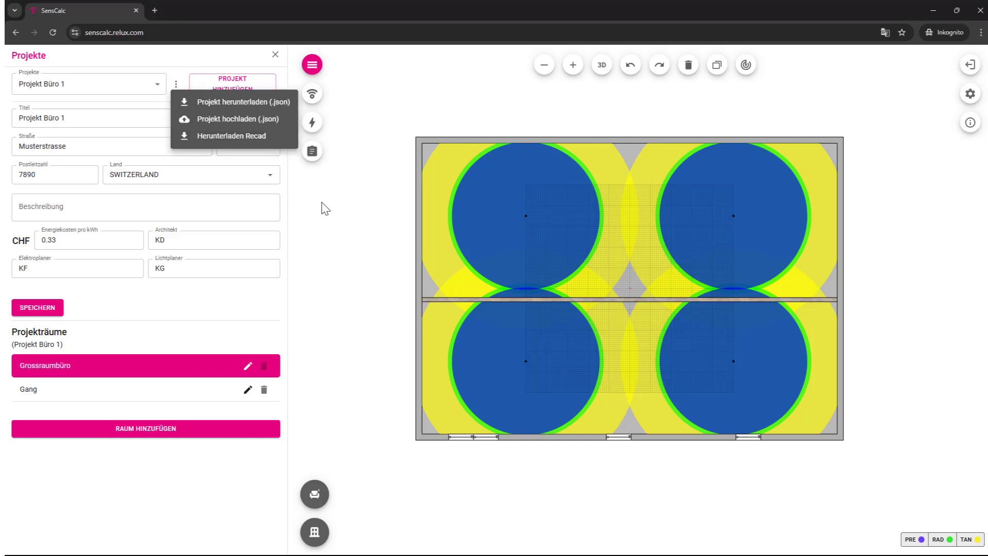
click(322, 202)
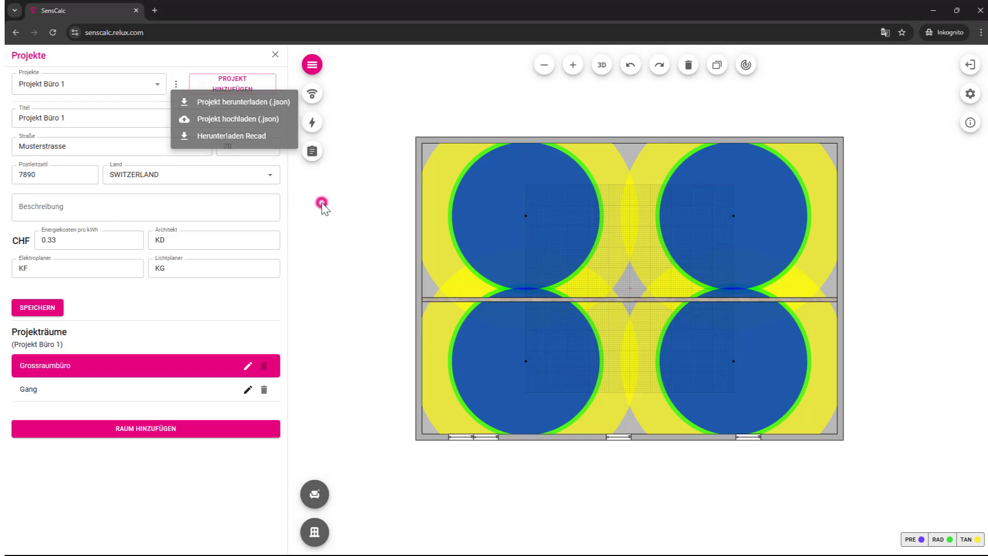